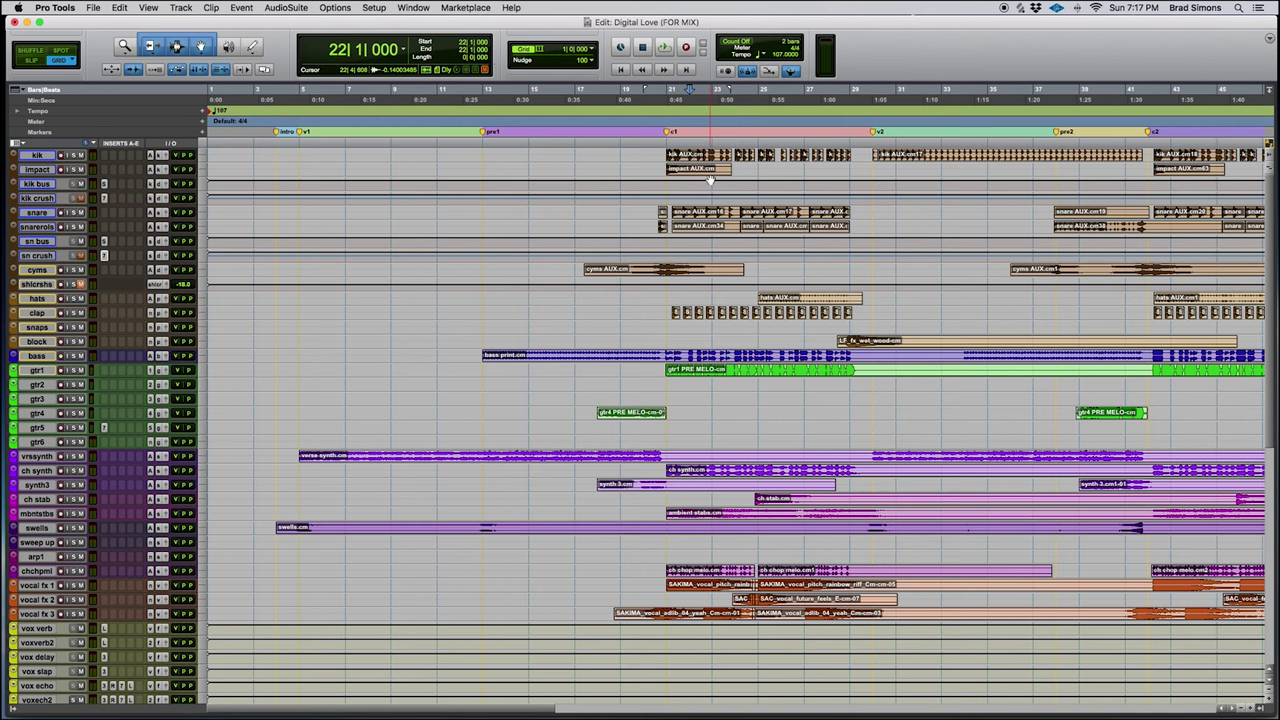
- Scroll through all the mixer's channel strips to review them, then return to the Edit window
key("super+equal")
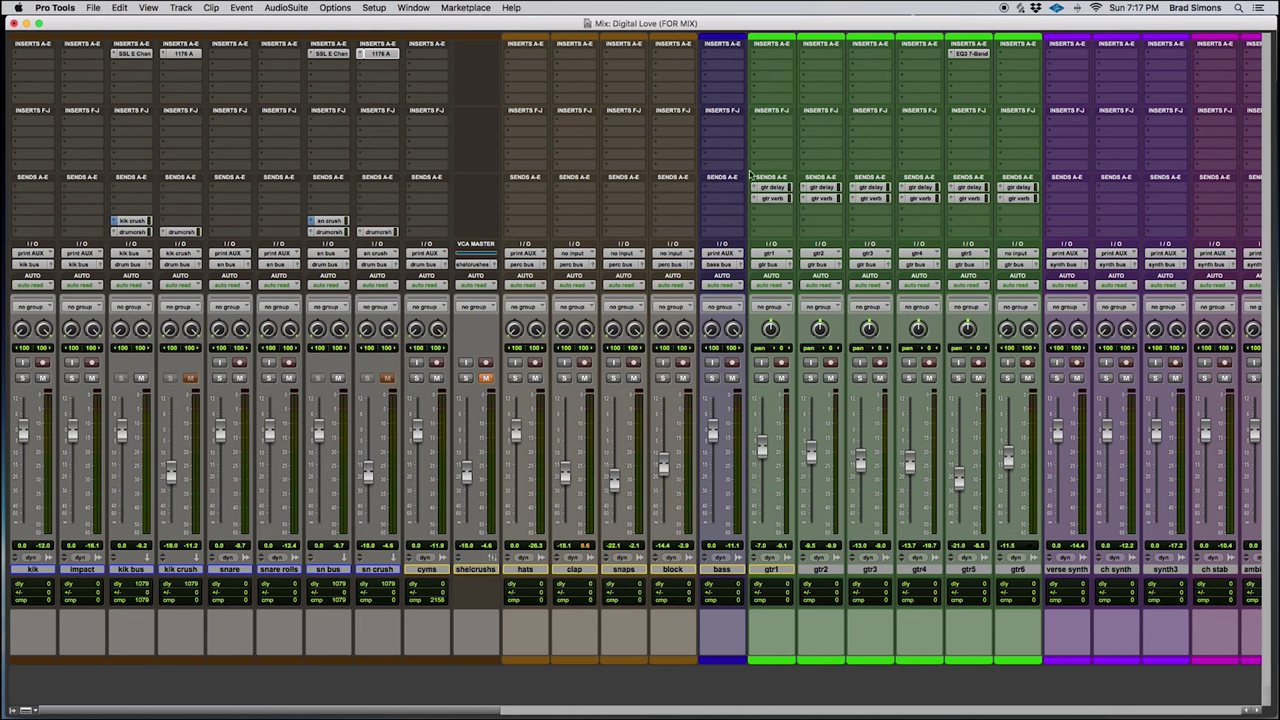
scroll(712, 247, "right", 15)
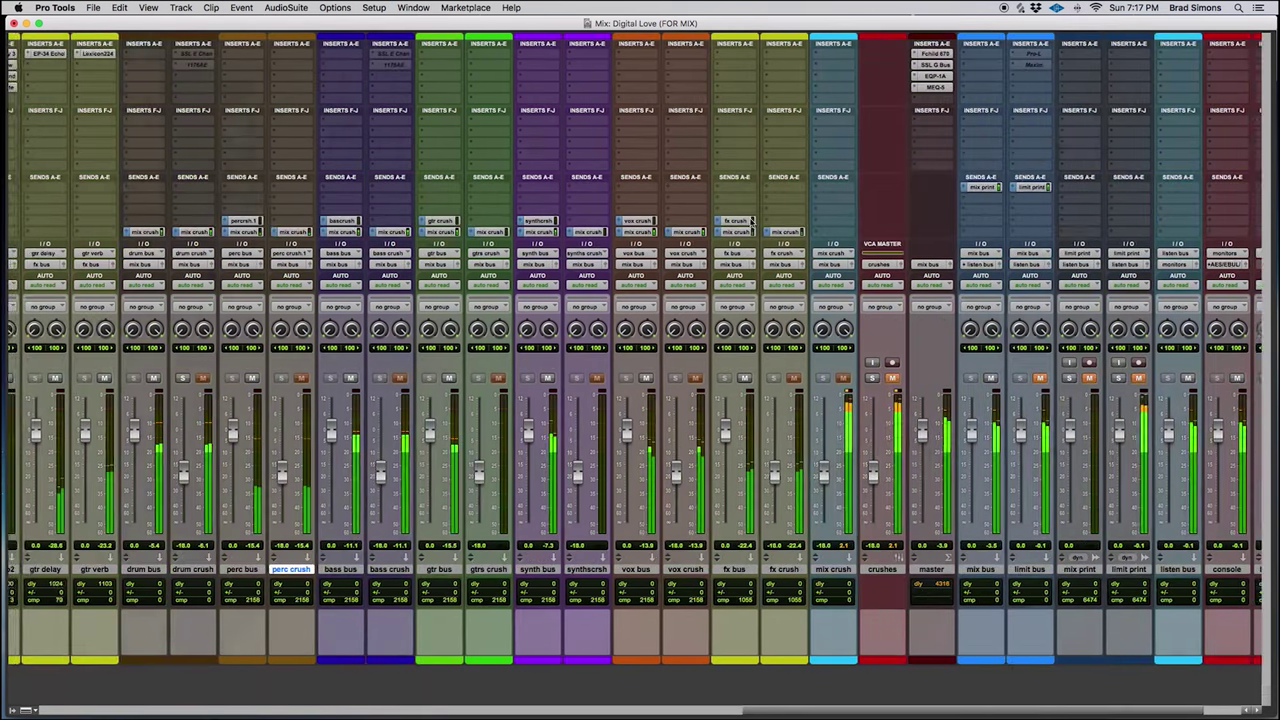
scroll(745, 225, "left", 15)
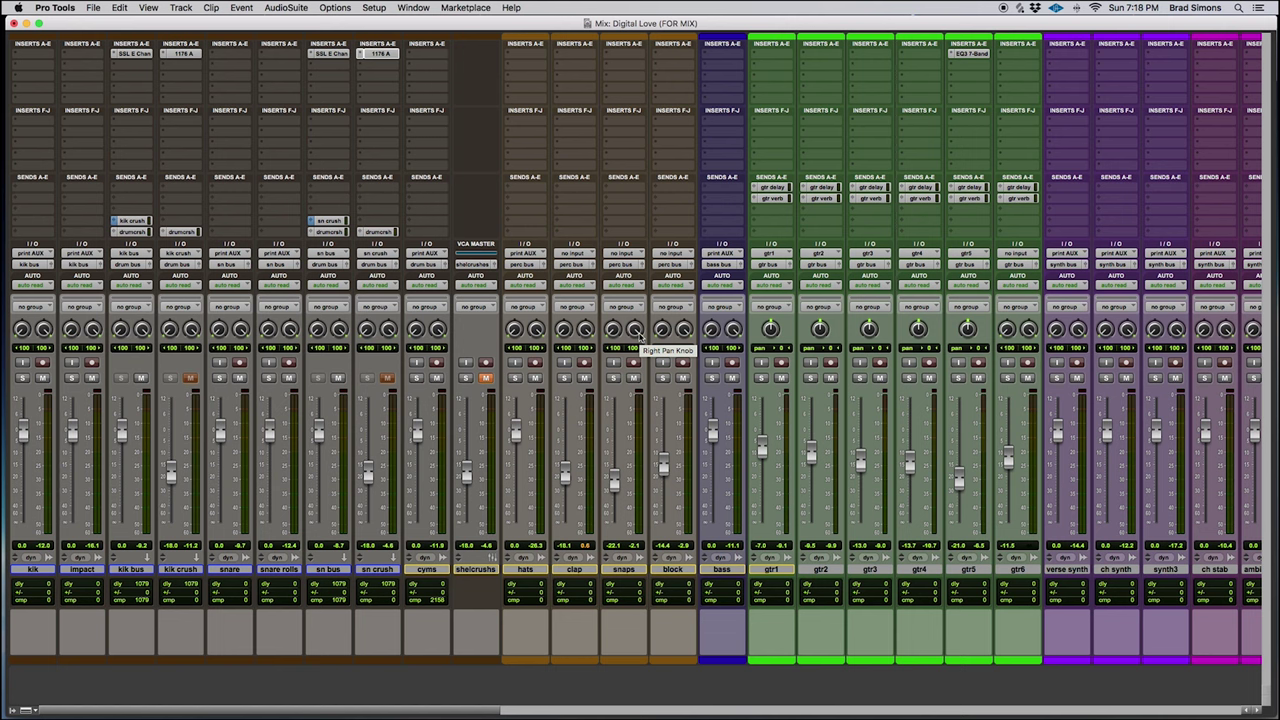
scroll(816, 293, "right", 15)
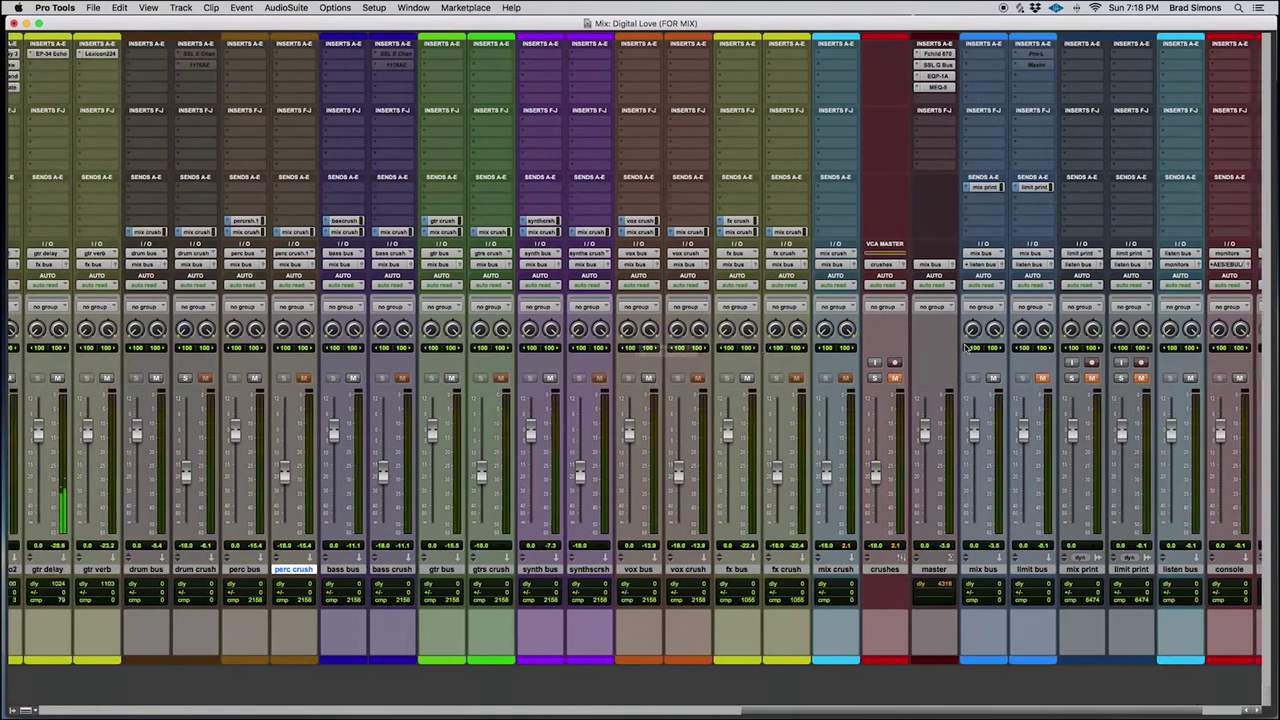
scroll(965, 350, "left", 1)
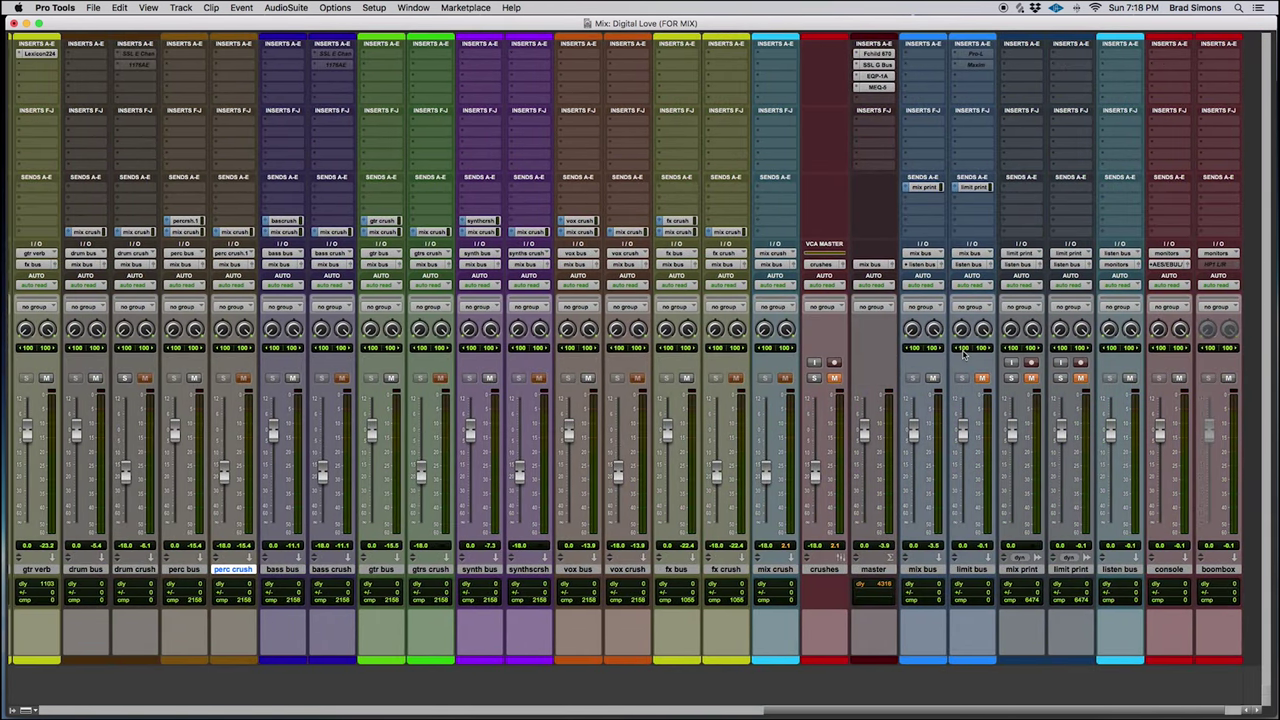
key("super+equal")
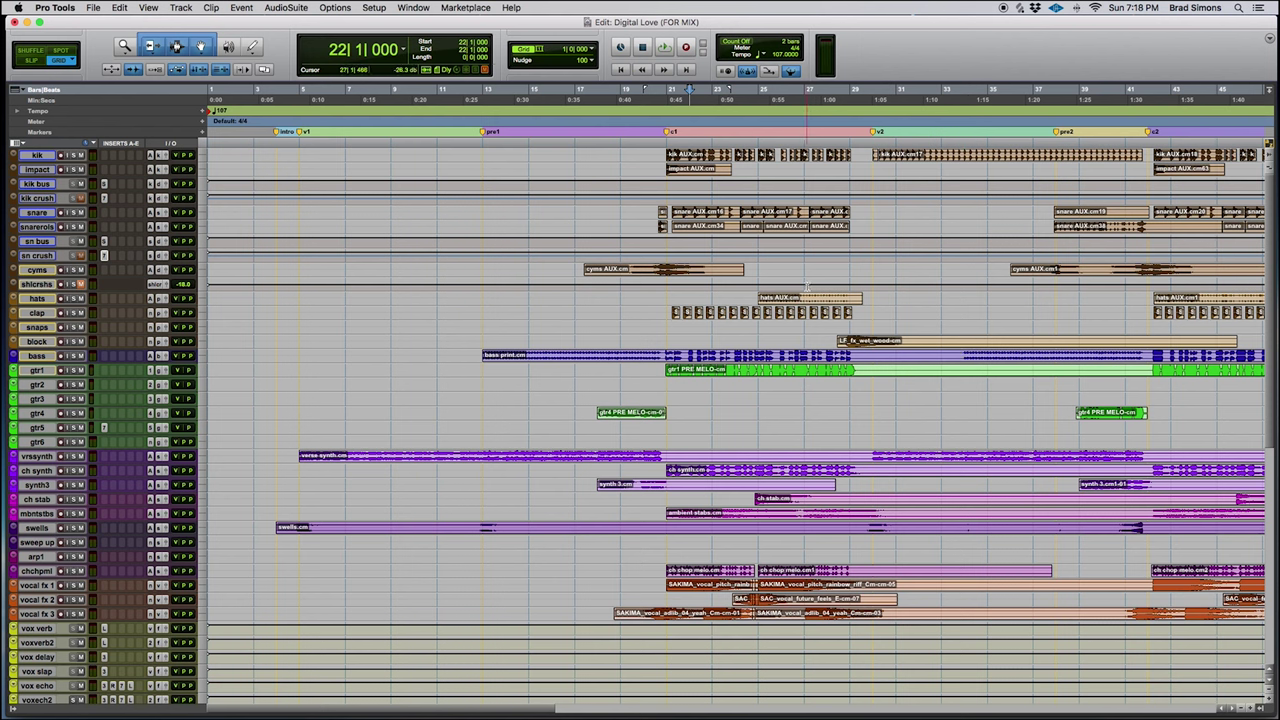
- Play the song from bar 5 into the c1 chorus, then stop playback
left_click(301, 106)
key("space")
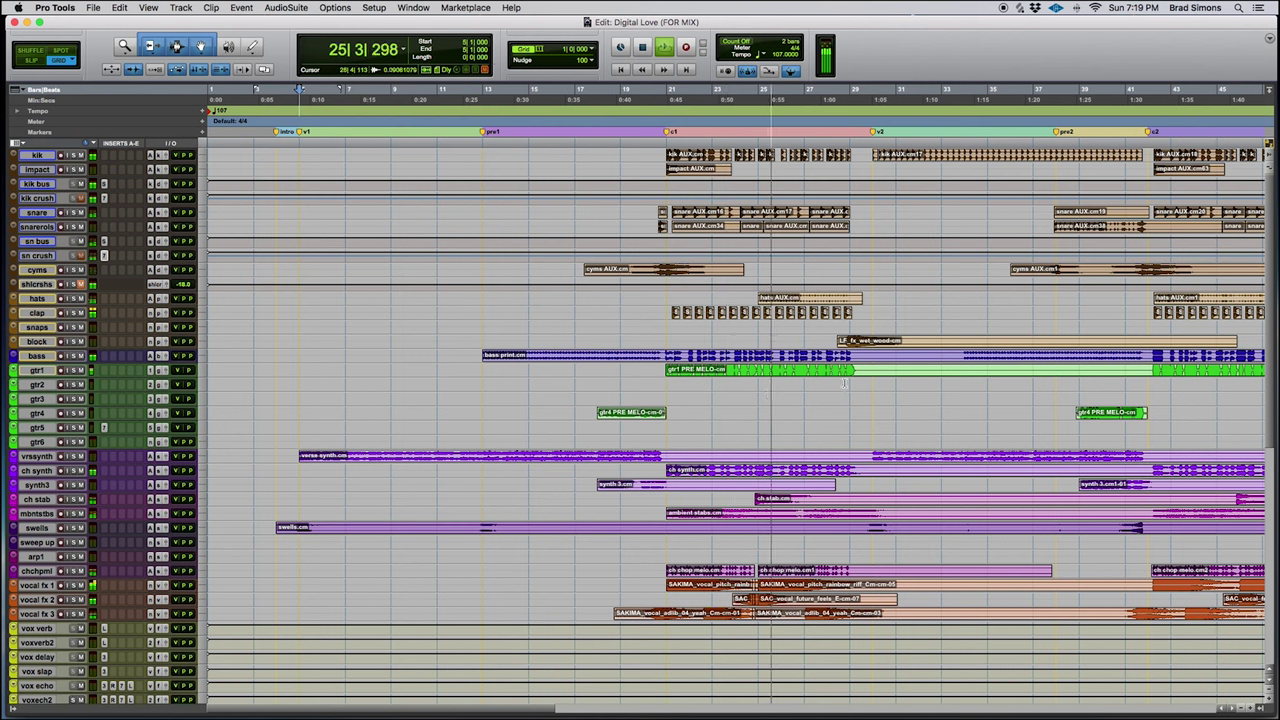
key("space")
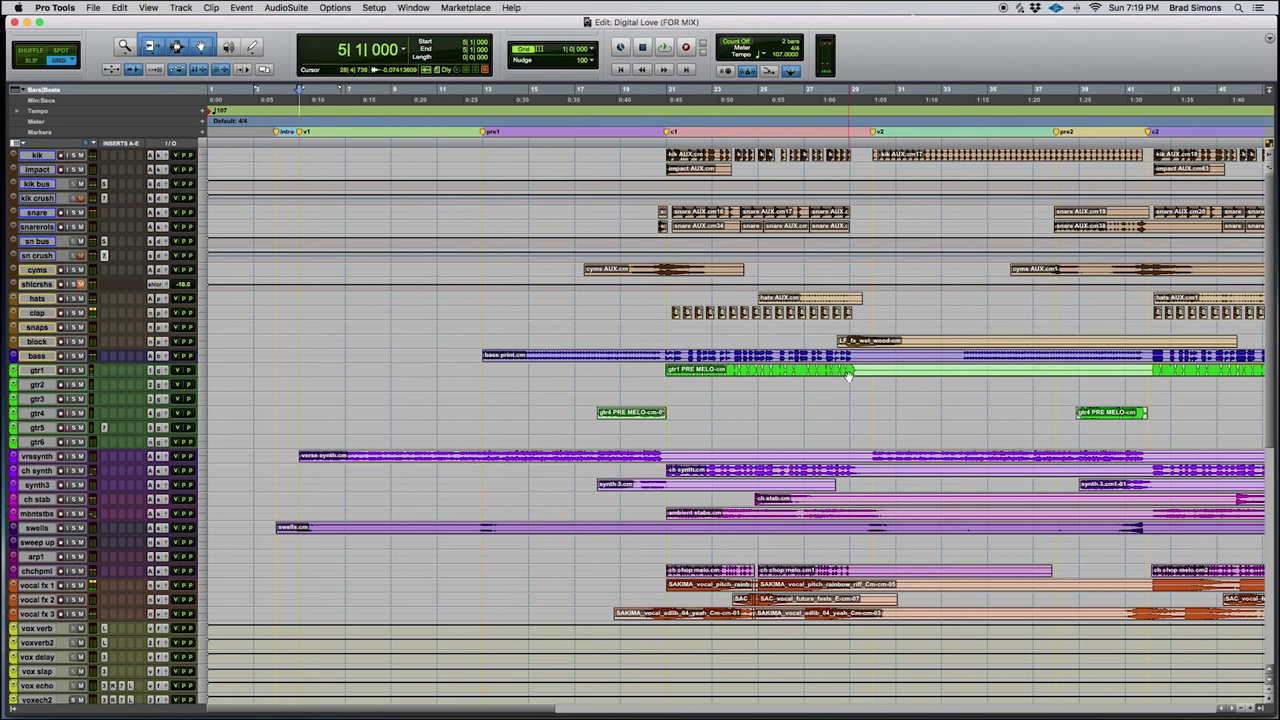
- Scroll the mixer back left to the kik and drum strips and select the kik bus track
key("super+equal")
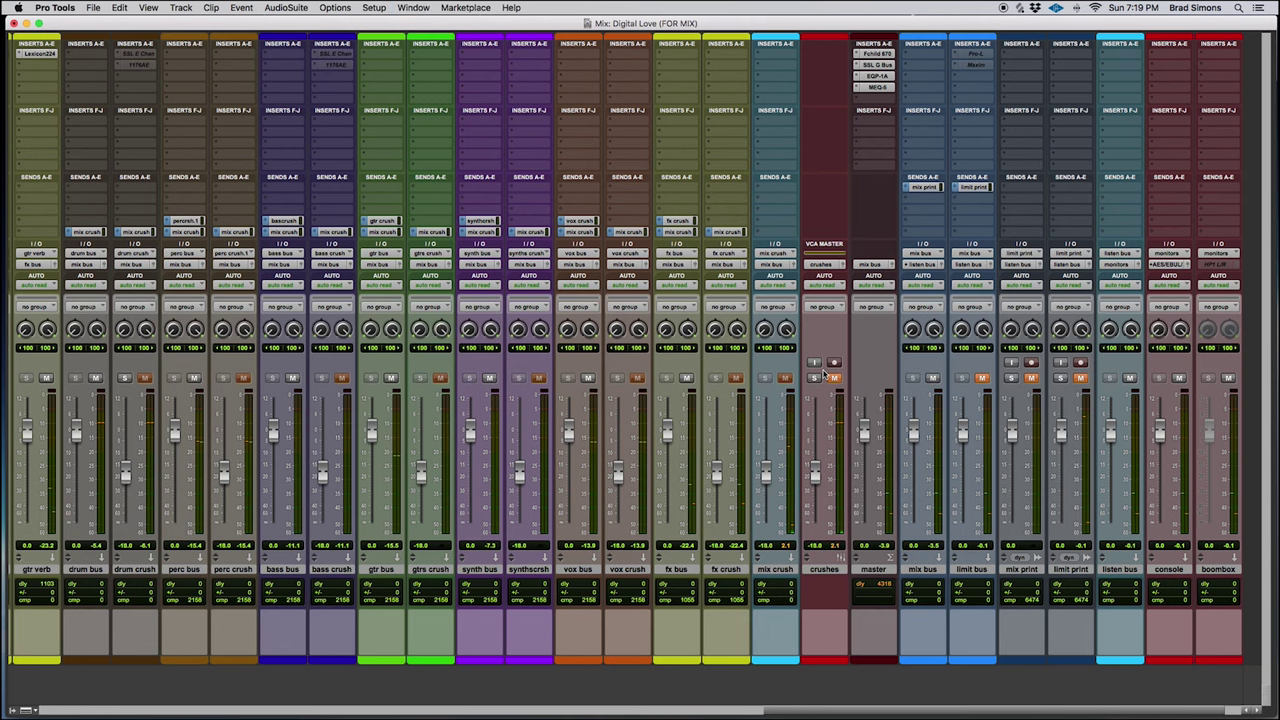
scroll(370, 423, "left", 15)
scroll(744, 331, "left", 5)
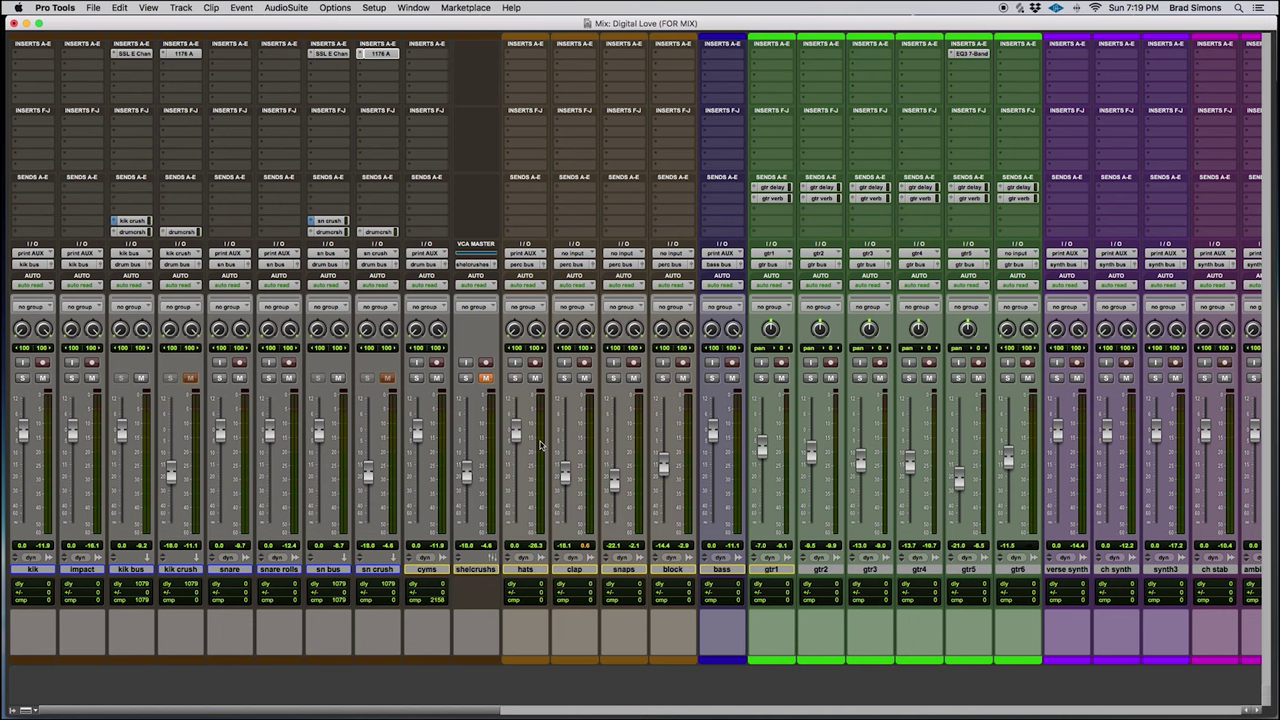
key("super+equal")
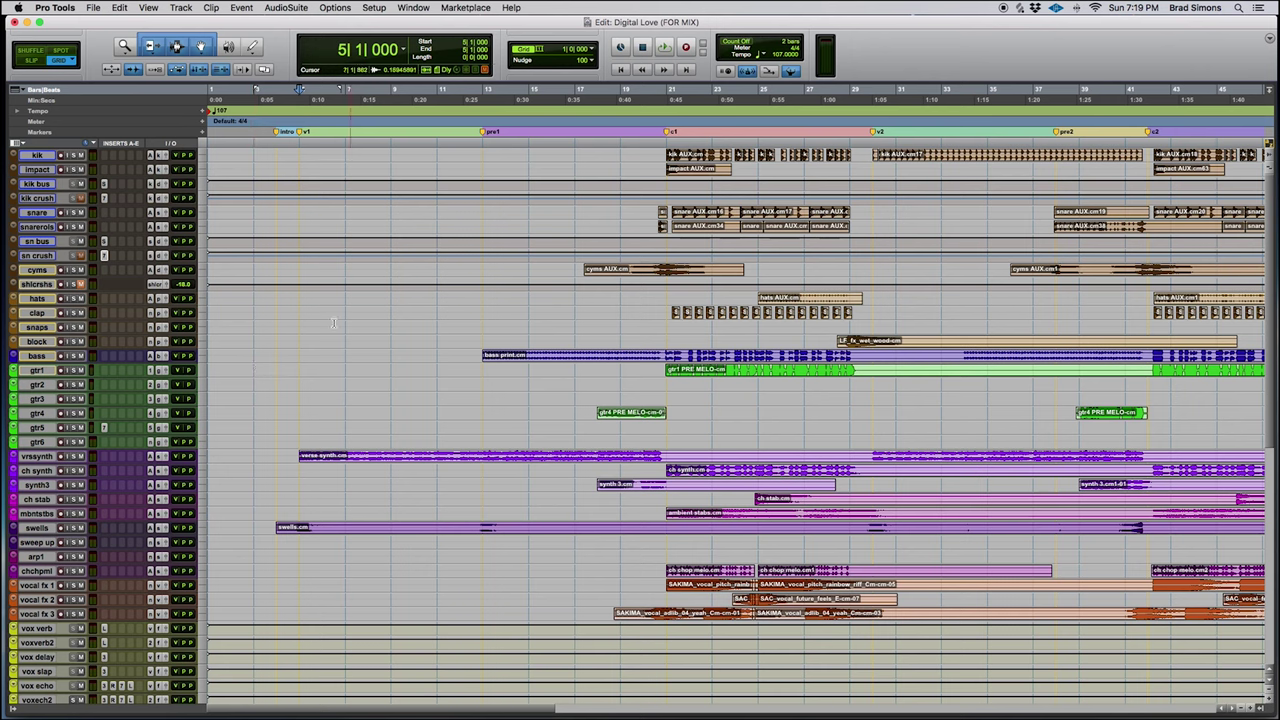
key("super+equal")
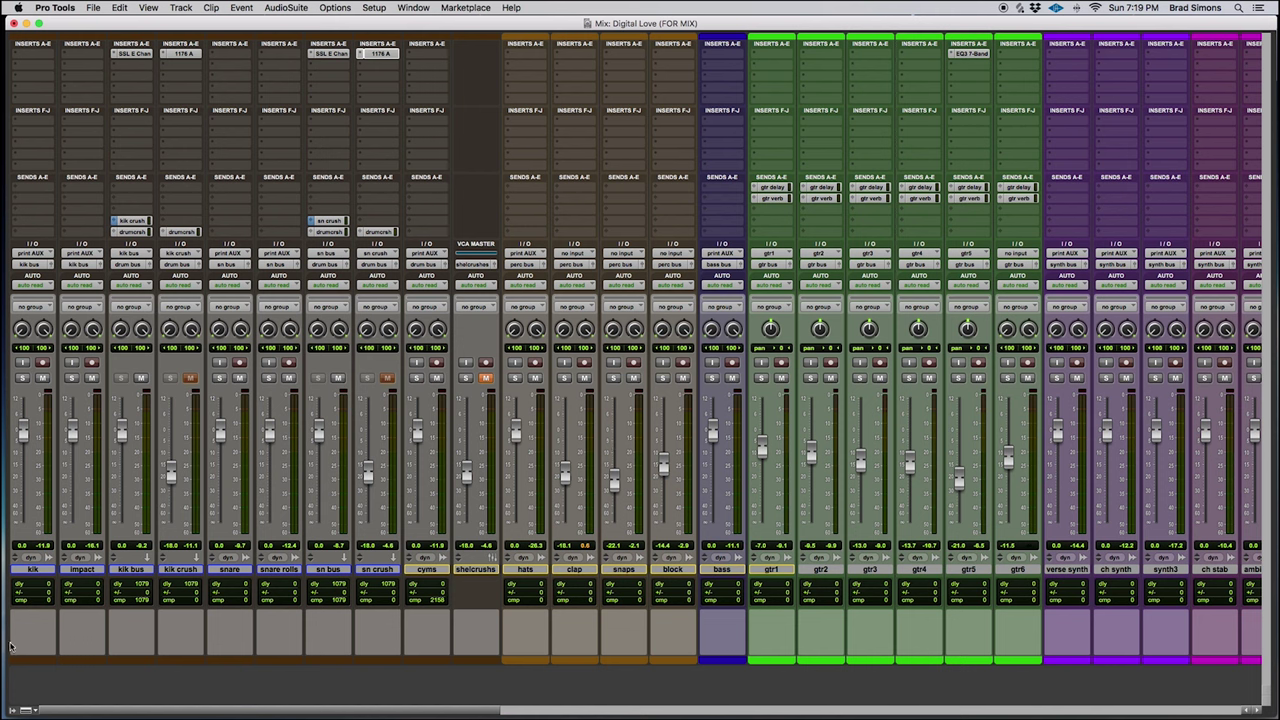
left_click(122, 574)
- Select the kik, impact and kik bus tracks in turn, ending with kik bus selected
left_click(29, 570)
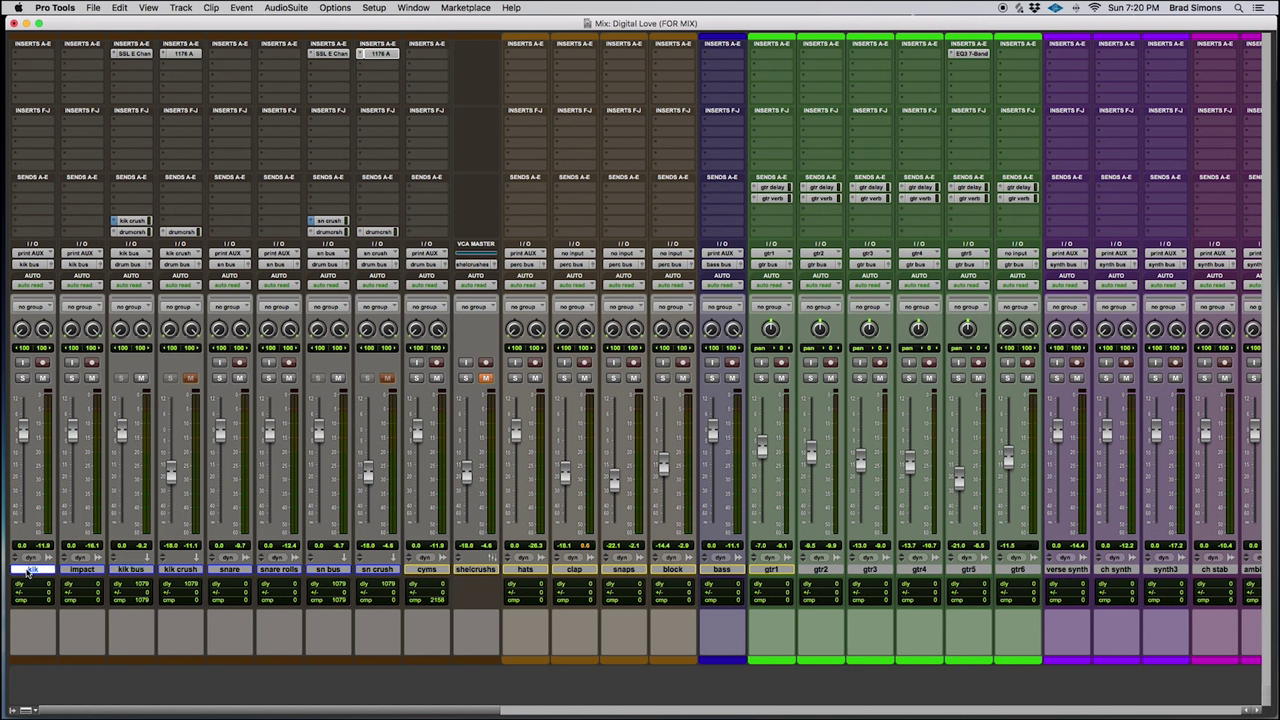
left_click(87, 577)
left_click(35, 573)
left_click(80, 570)
left_click(75, 572, "shift")
left_click(130, 570)
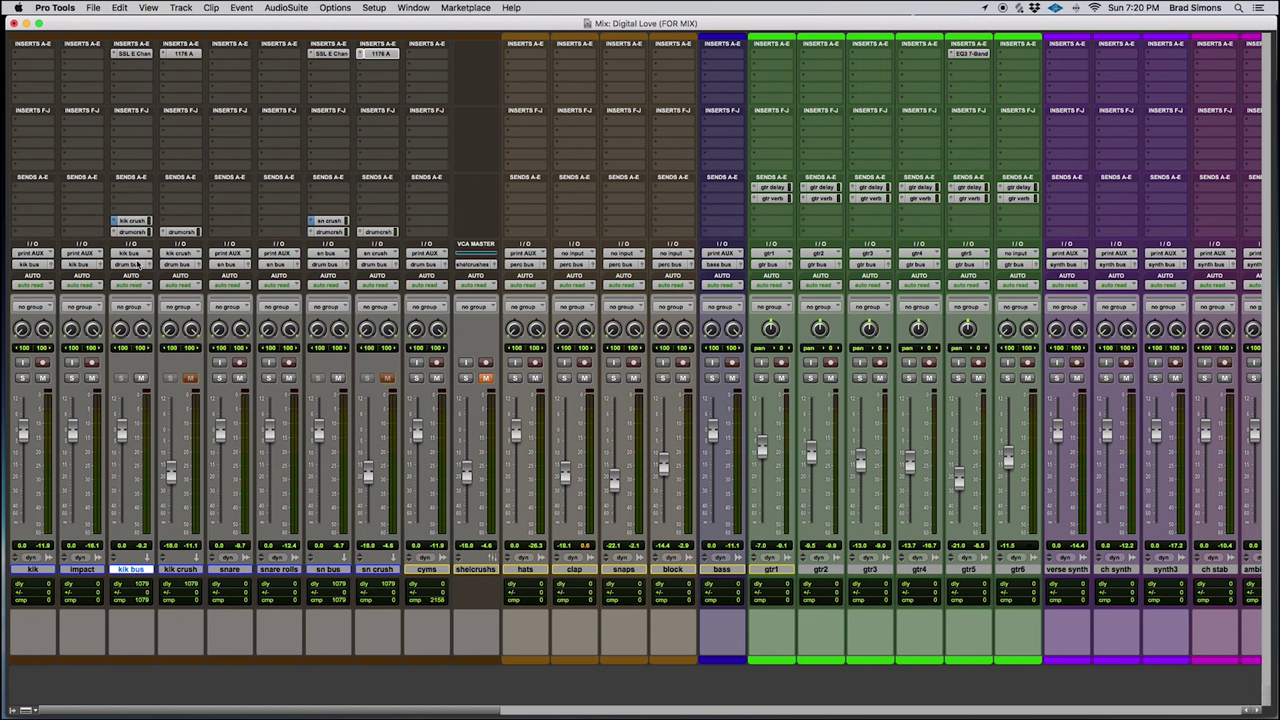
- Expand and collapse the crush sends, then open the SSL E Channel Strip on kik bus
left_click(116, 222, "ctrl+super")
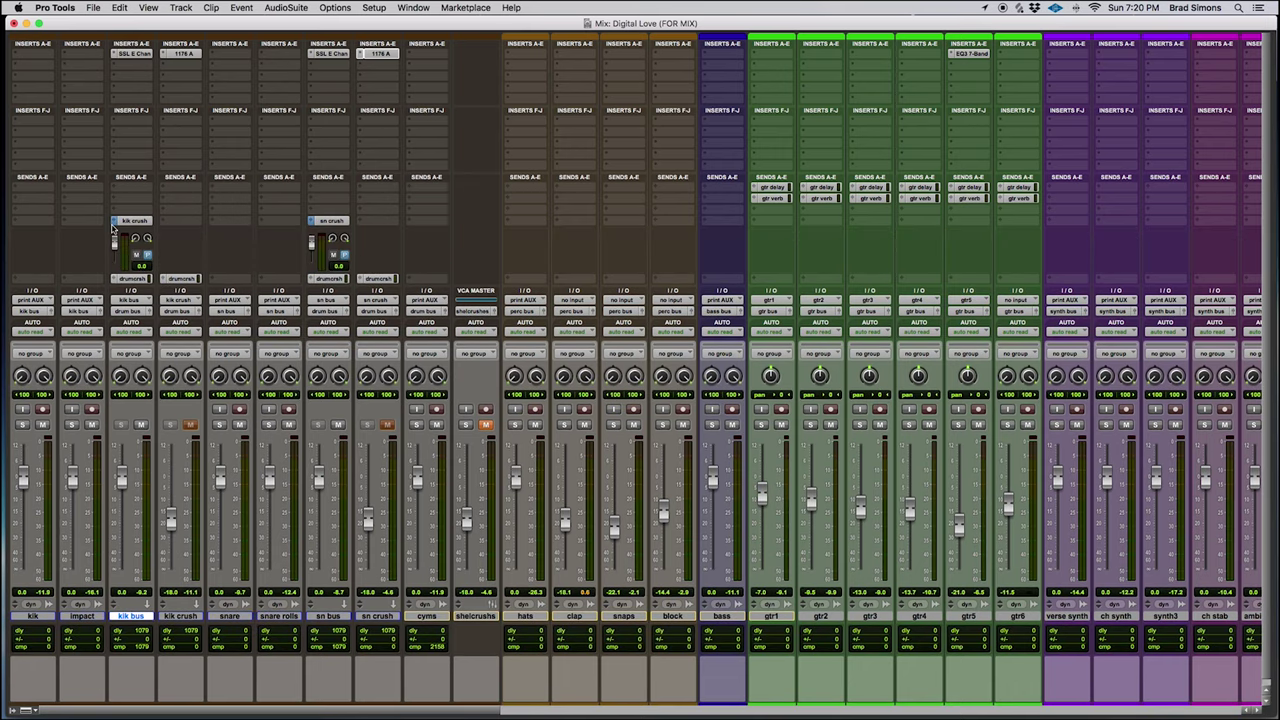
left_click(114, 226, "ctrl+super")
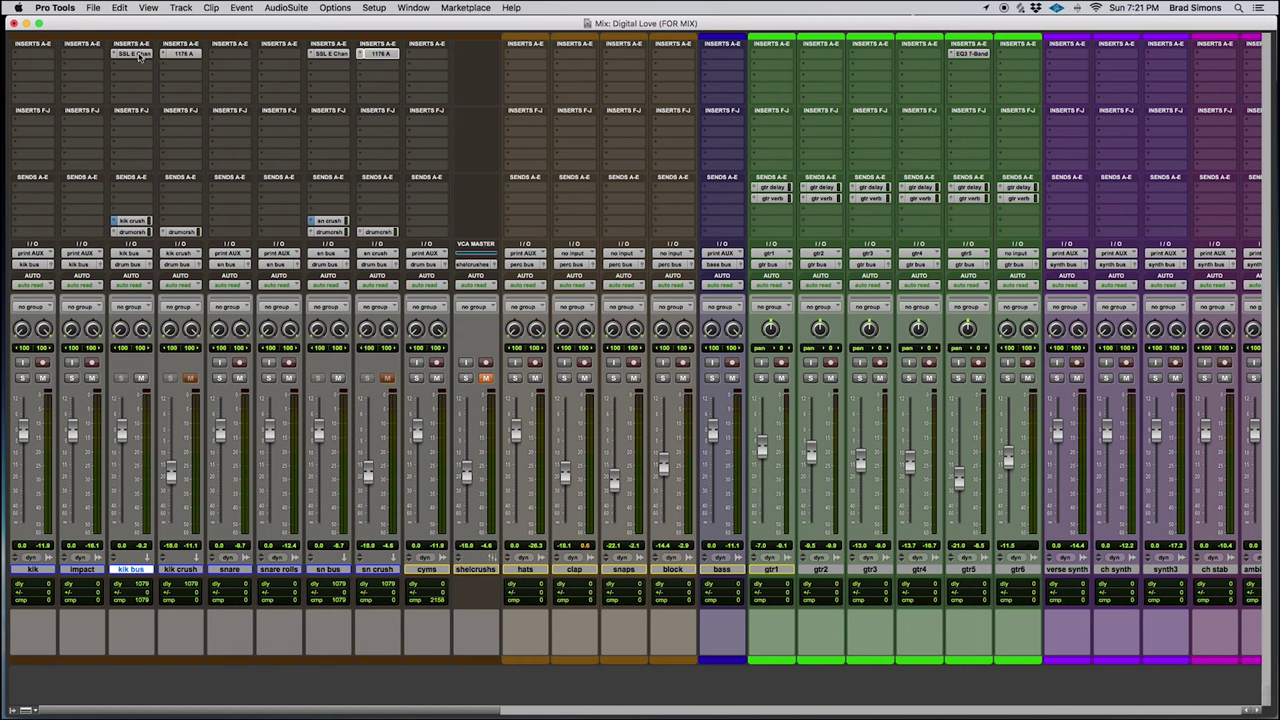
left_click(135, 53)
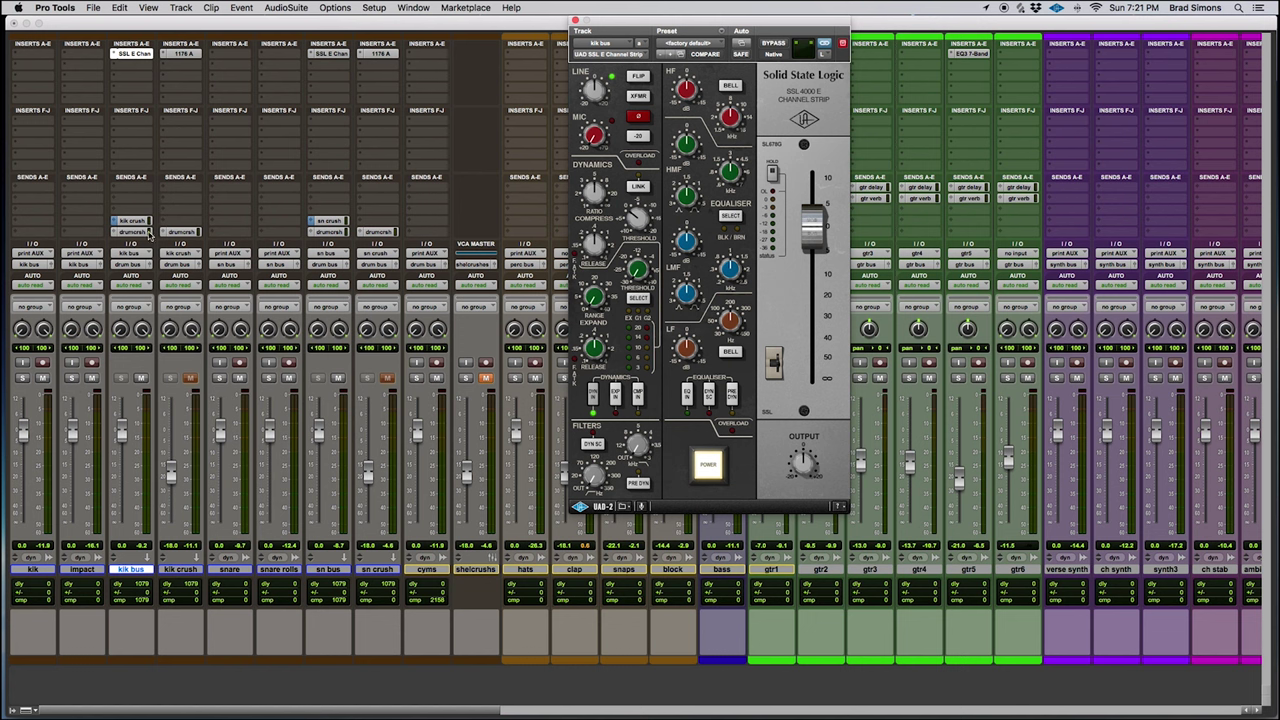
mouse_move(185, 62)
left_mouse_down()
mouse_move(145, 58)
mouse_move(271, 114)
mouse_move(185, 54)
left_mouse_up()
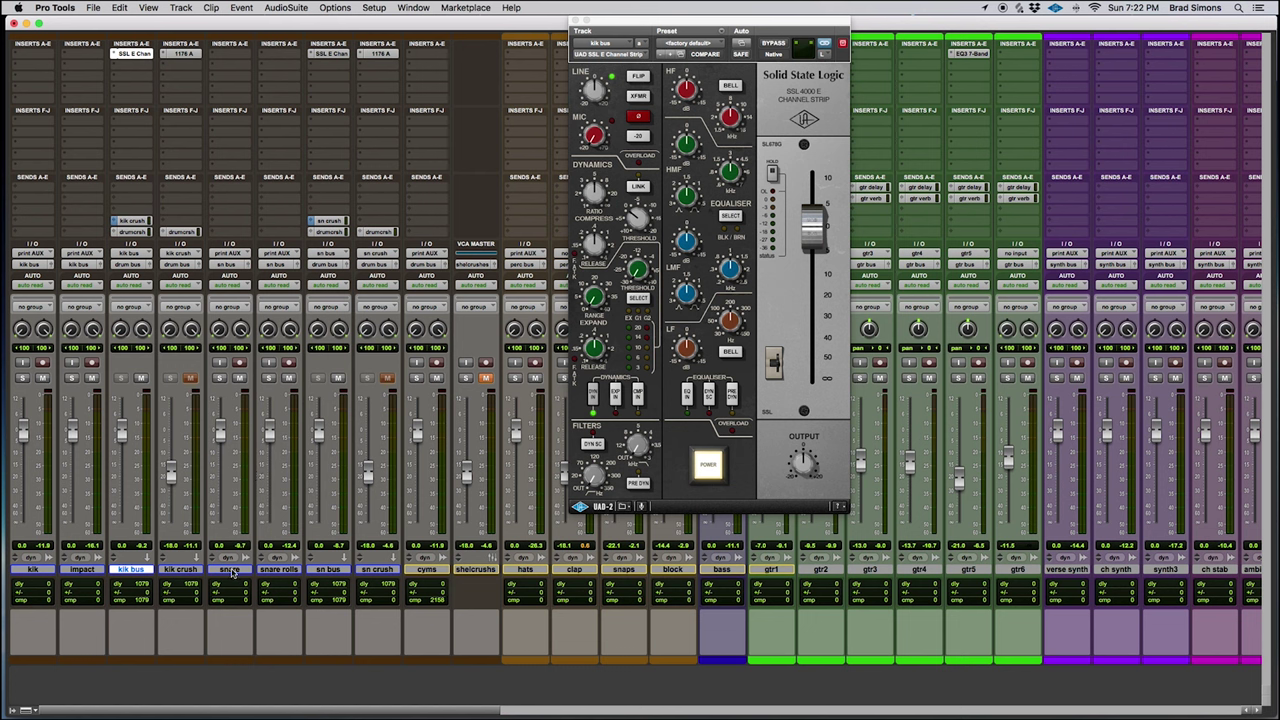
- Select the snare and snare rolls tracks, then open the 1176 Rev A limiter on sn crush
left_click(240, 570)
left_click(270, 570)
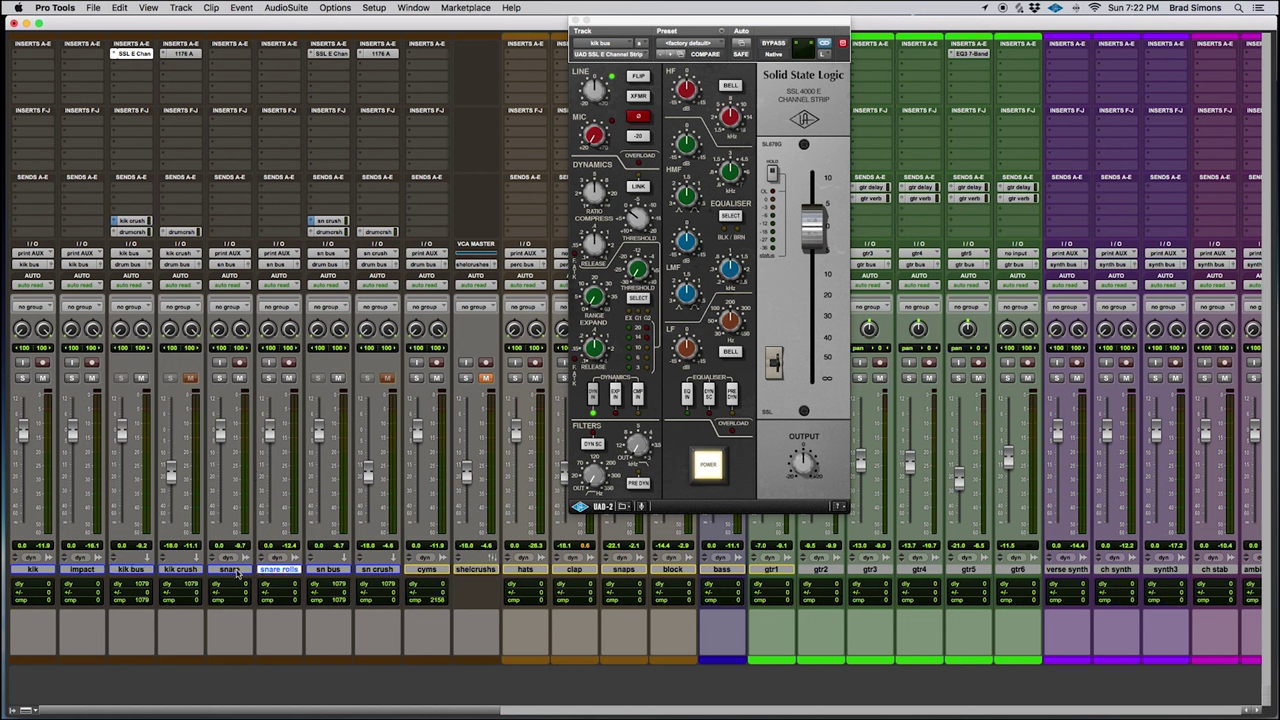
left_click(230, 570)
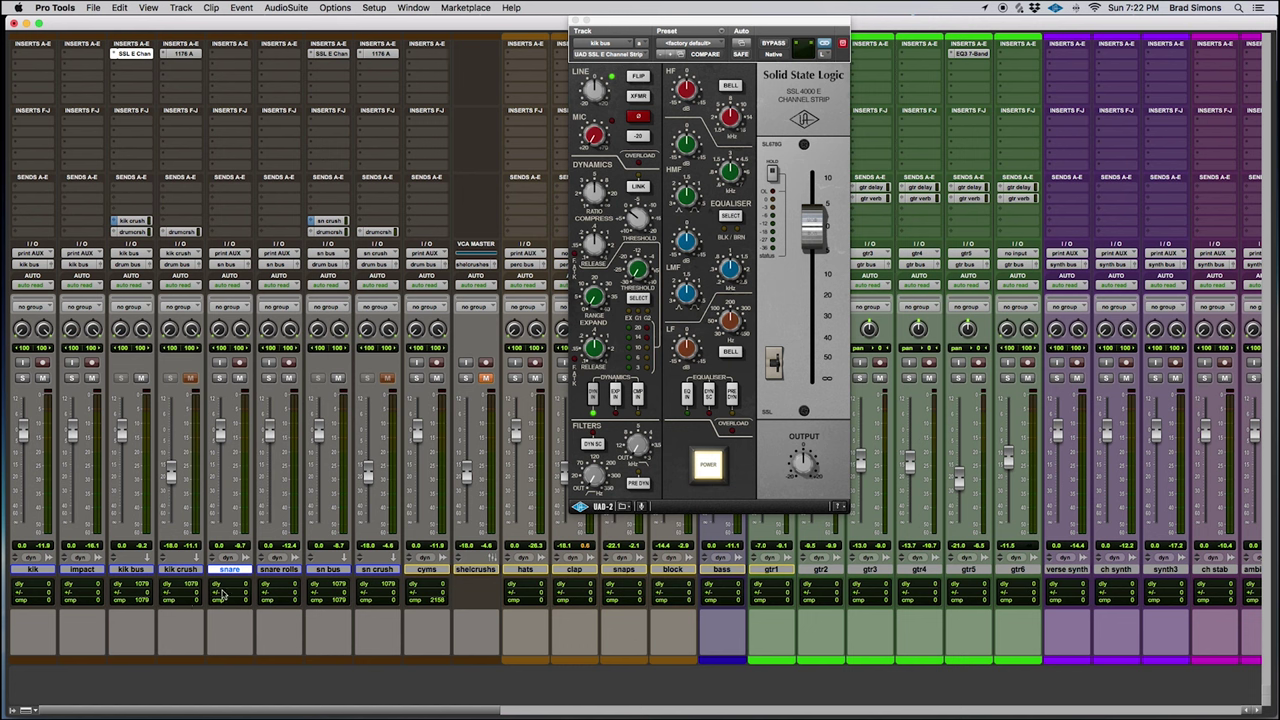
left_click(272, 570)
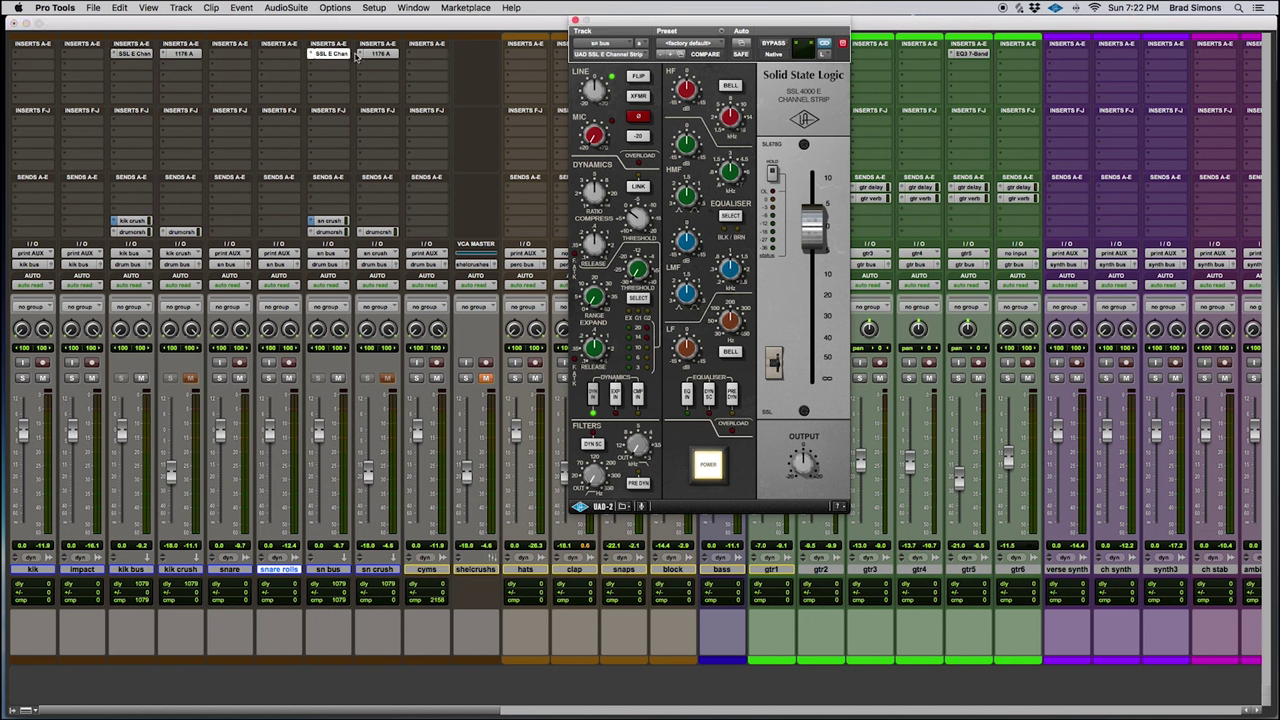
left_click(393, 55)
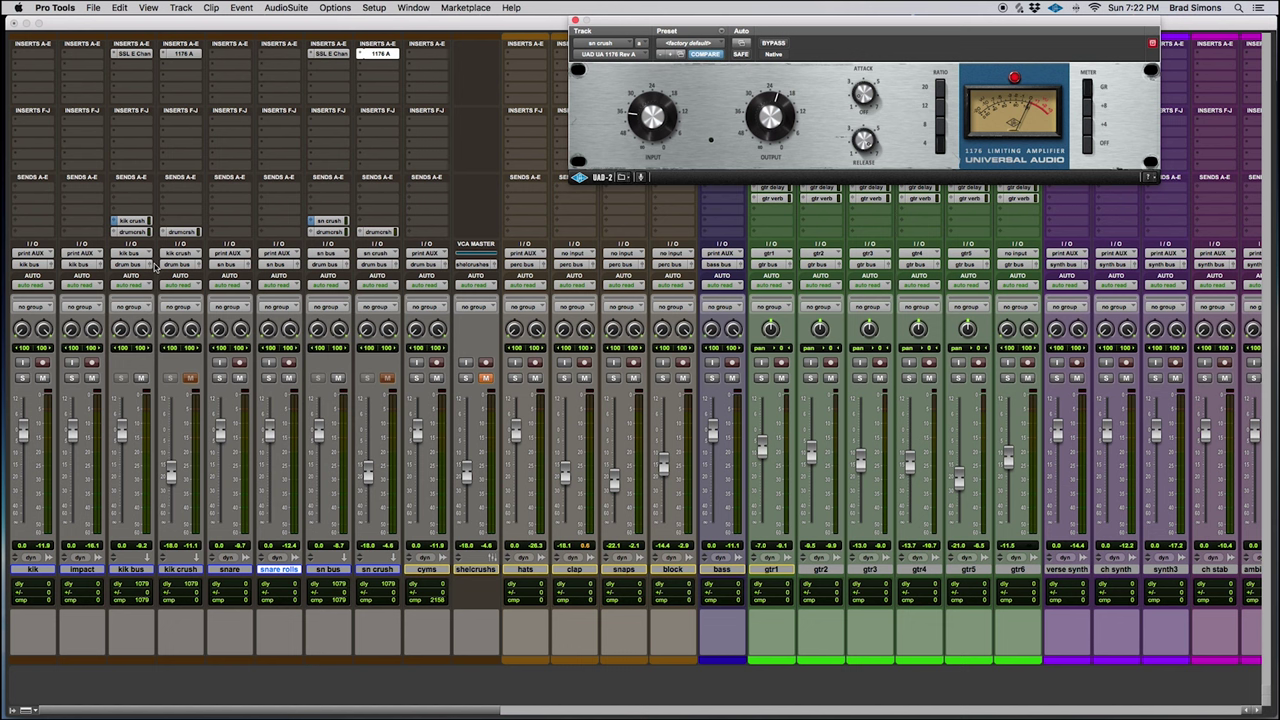
- Play the song from the c2 marker at bar 42 while watching the mixer, then stop
key("super+equal")
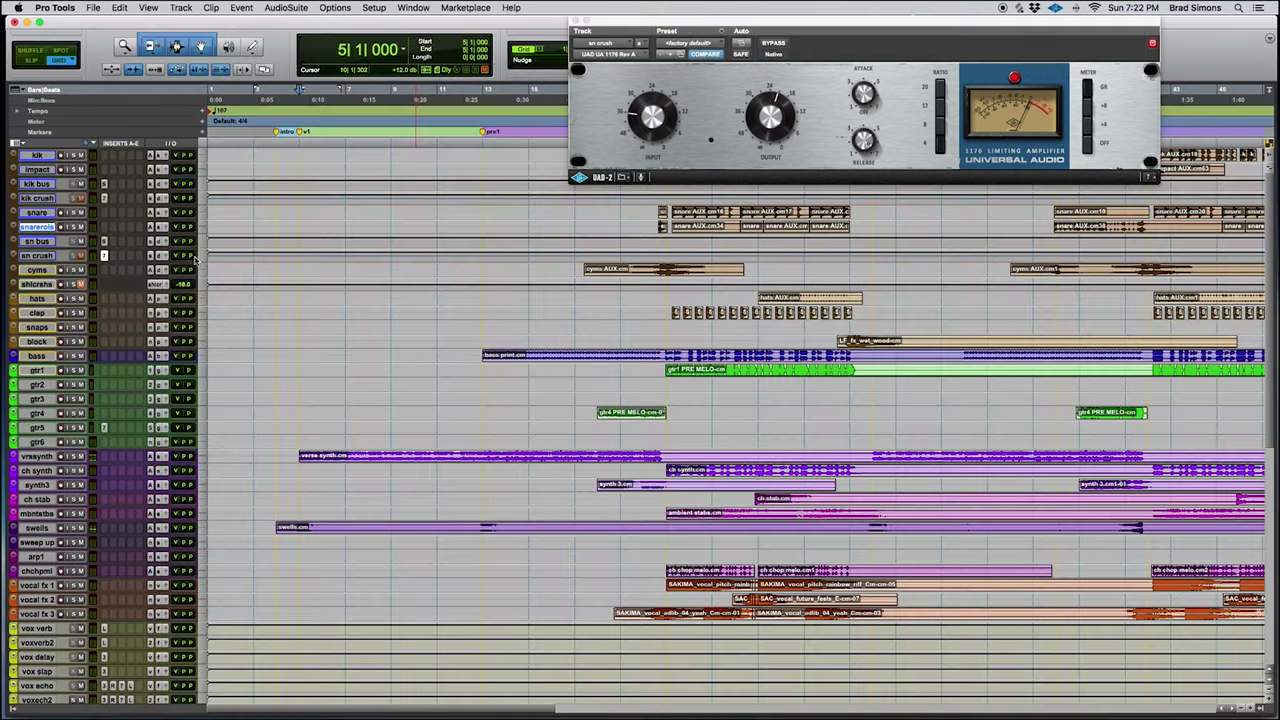
scroll(668, 222, "right", 10)
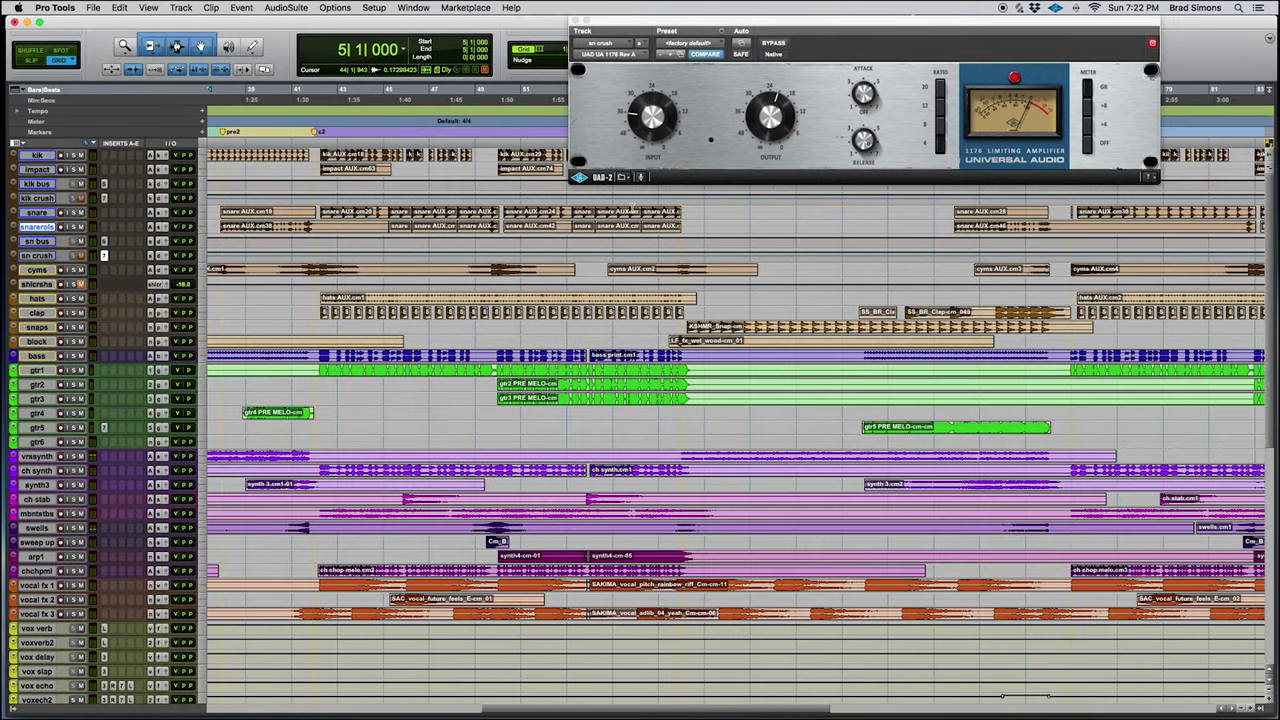
left_click(317, 131)
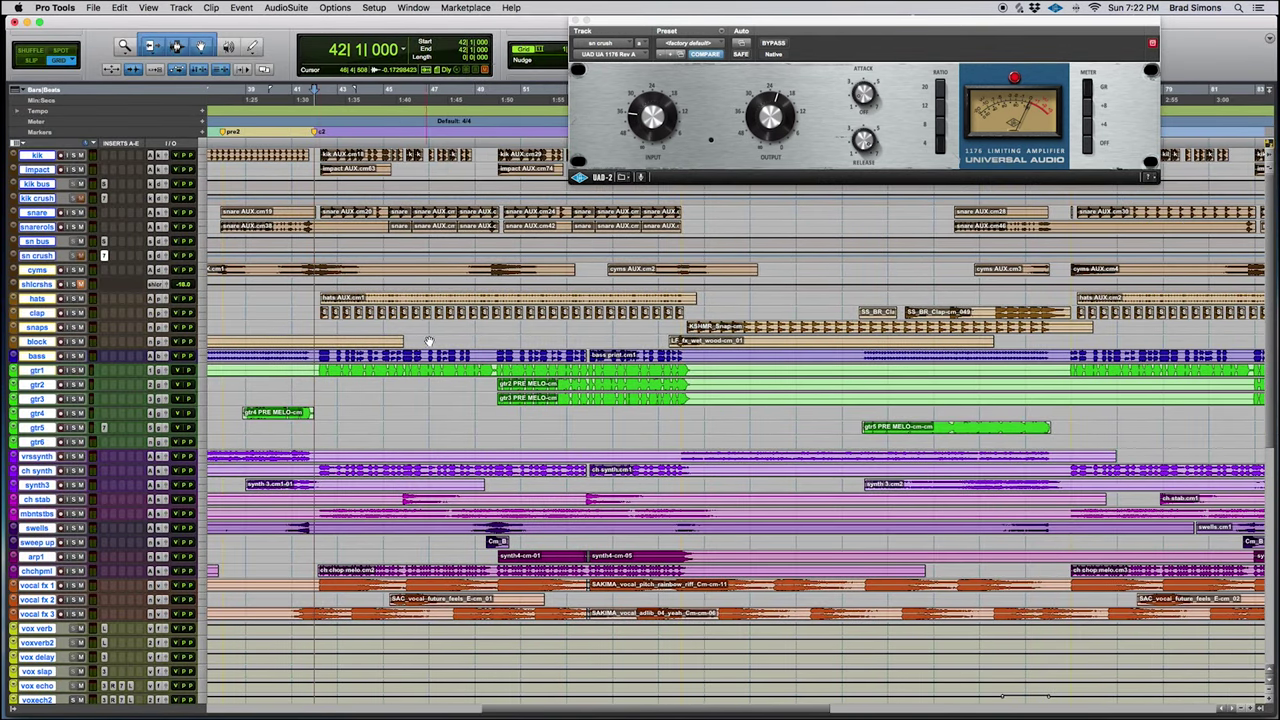
key("space")
key("super+equal")
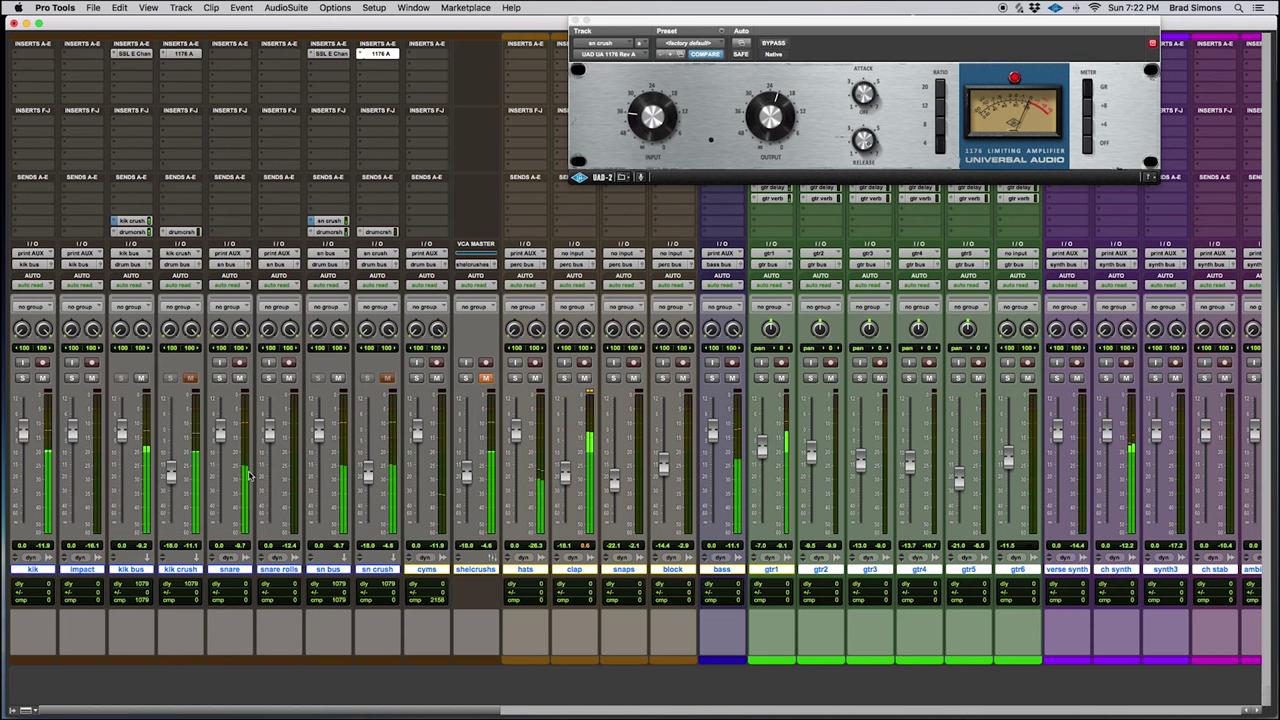
key("space")
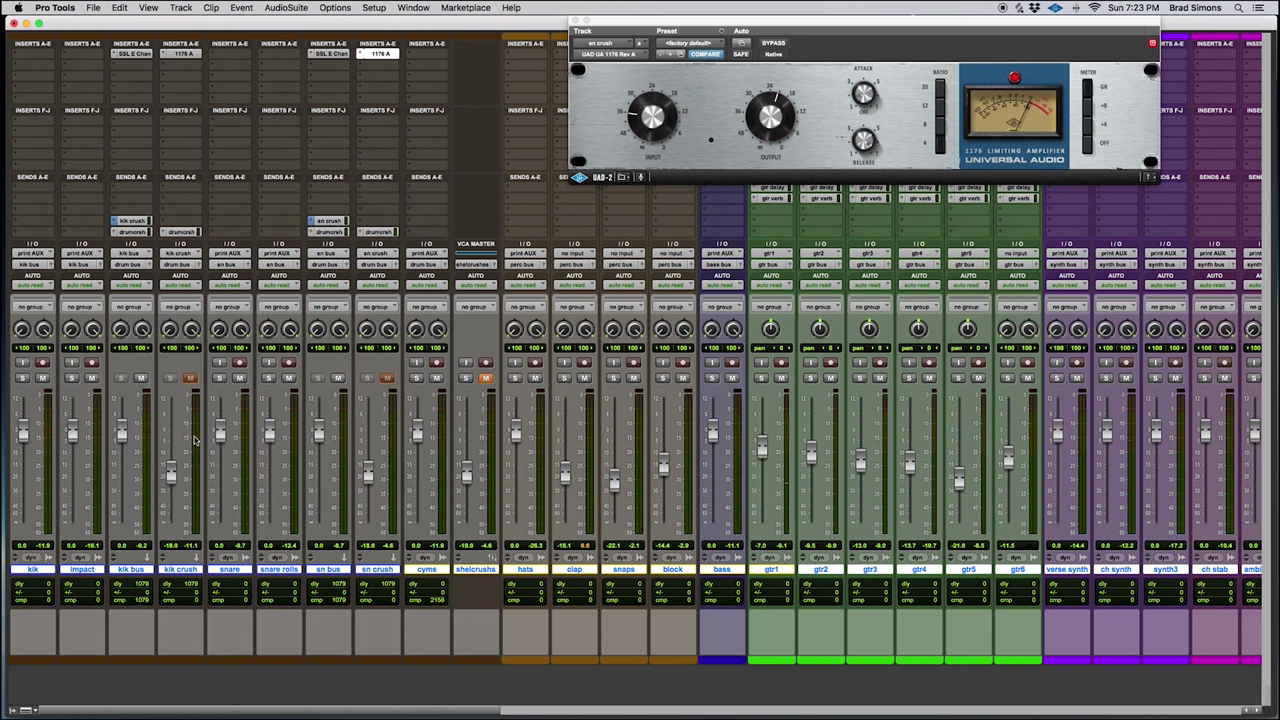
- Show the kik crush 1176 Rev A limiter and start playback to hear the kick crush
left_click(184, 54)
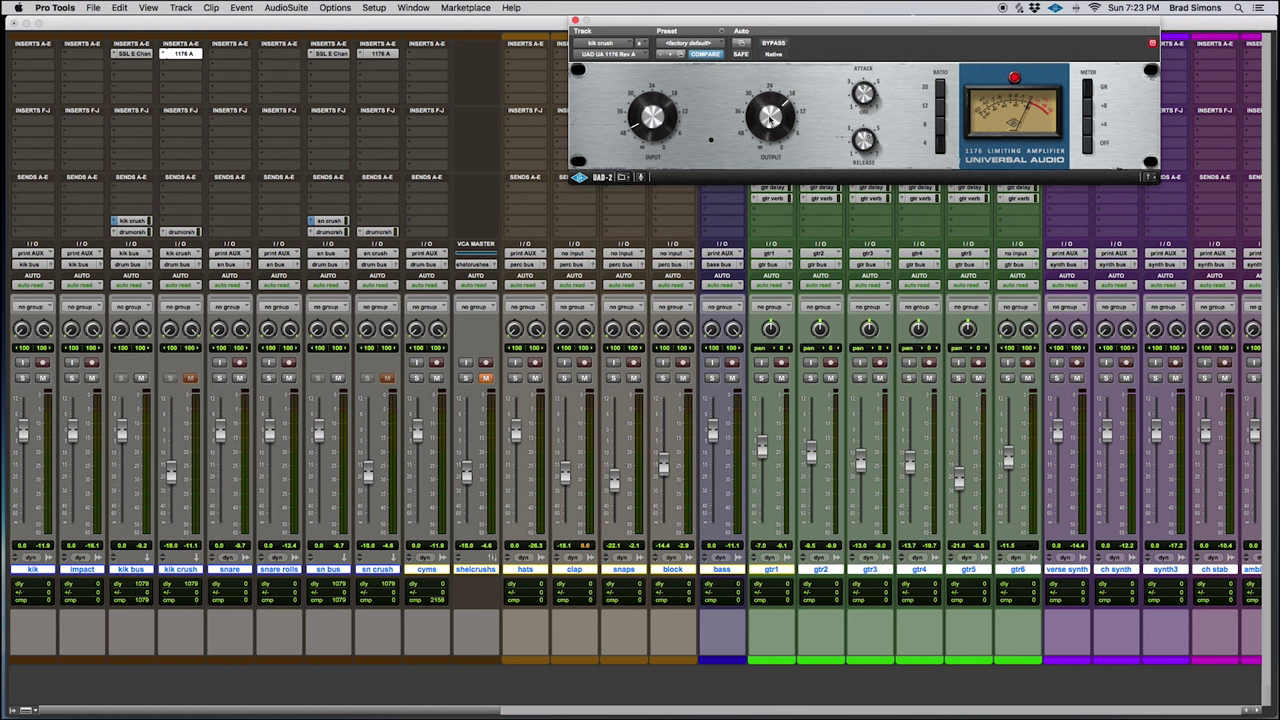
key("space")
- From the kik crush meter's menu, switch the mixer metering to PPM DIN, then Sample Peak
right_click(197, 432)
left_click(180, 432)
right_click(188, 431)
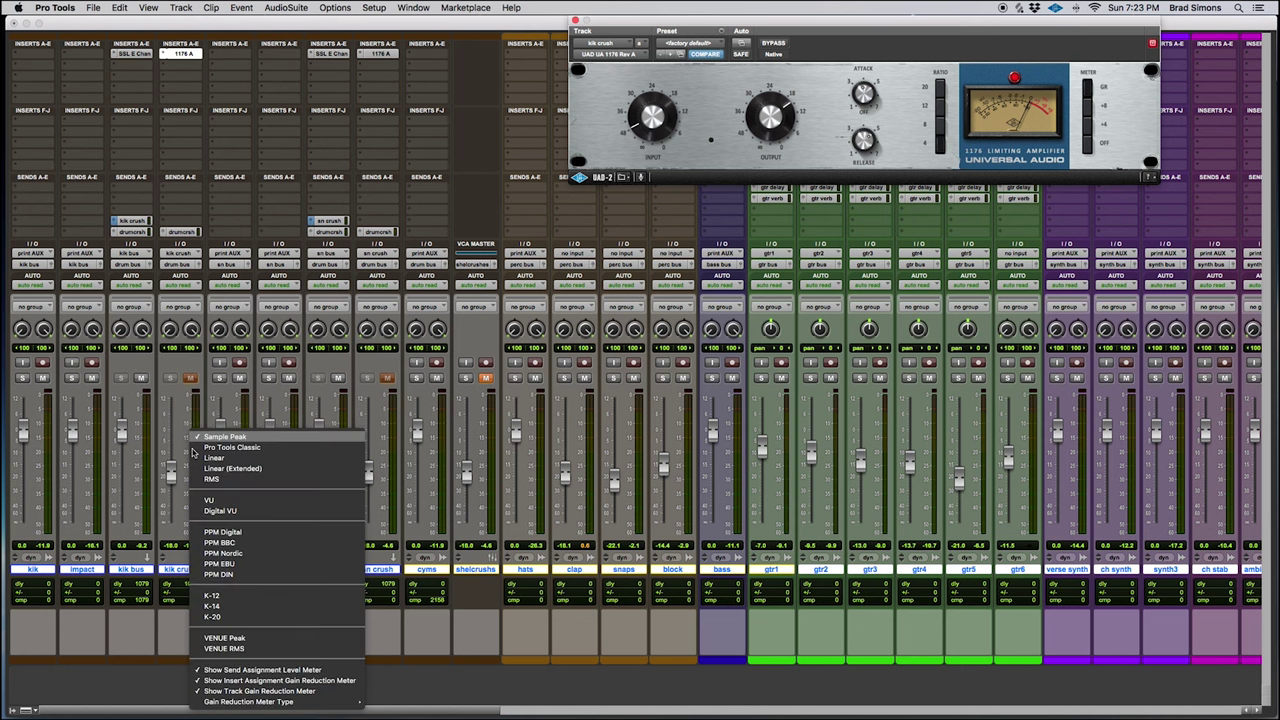
left_click(291, 578)
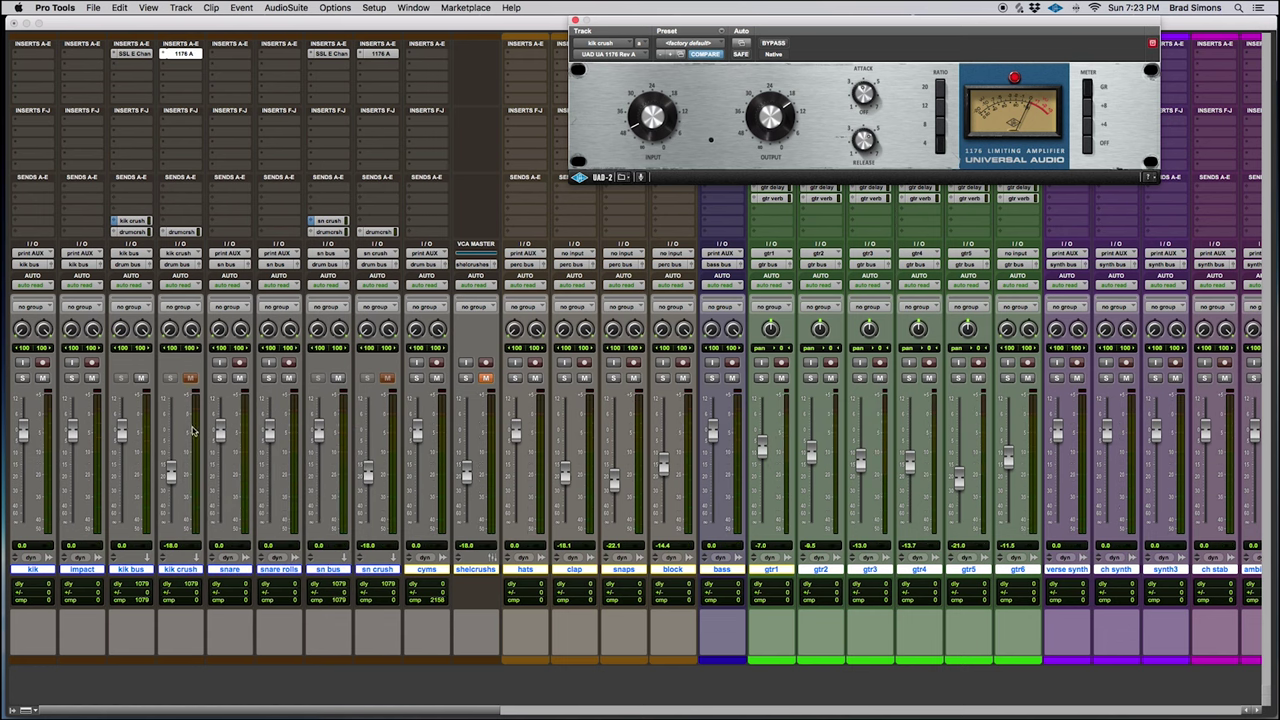
right_click(193, 431)
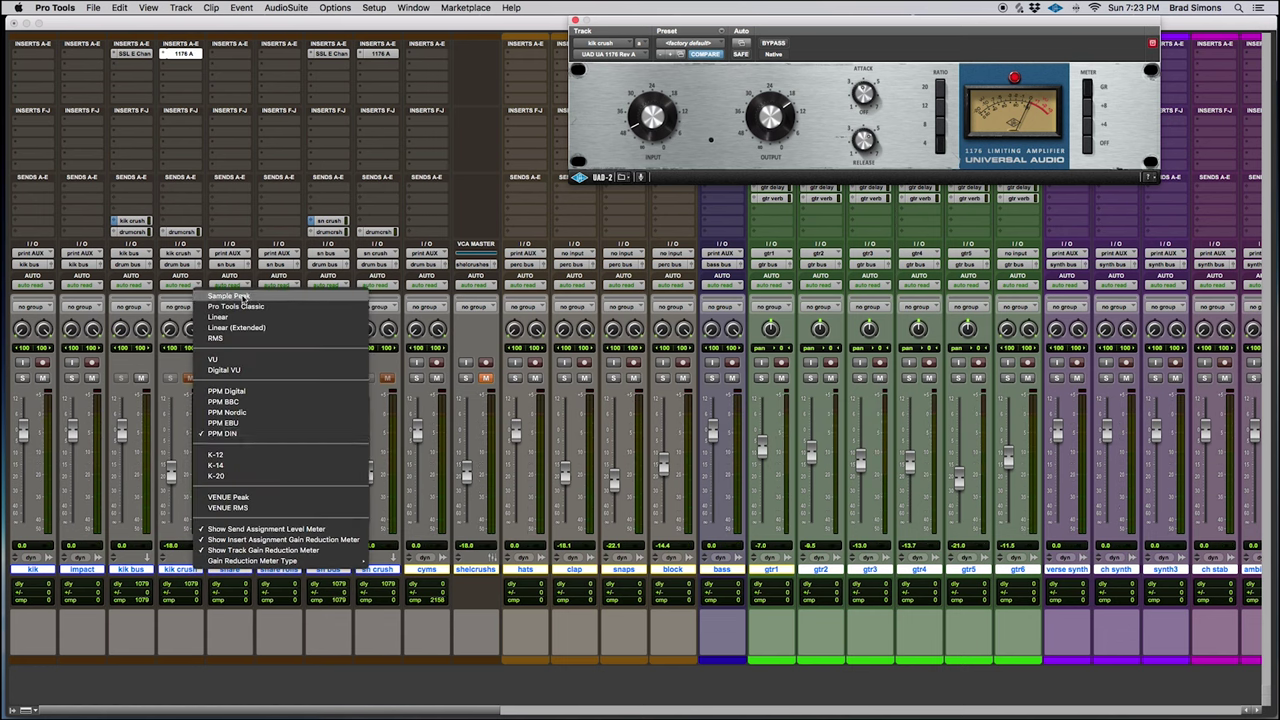
left_click(242, 297)
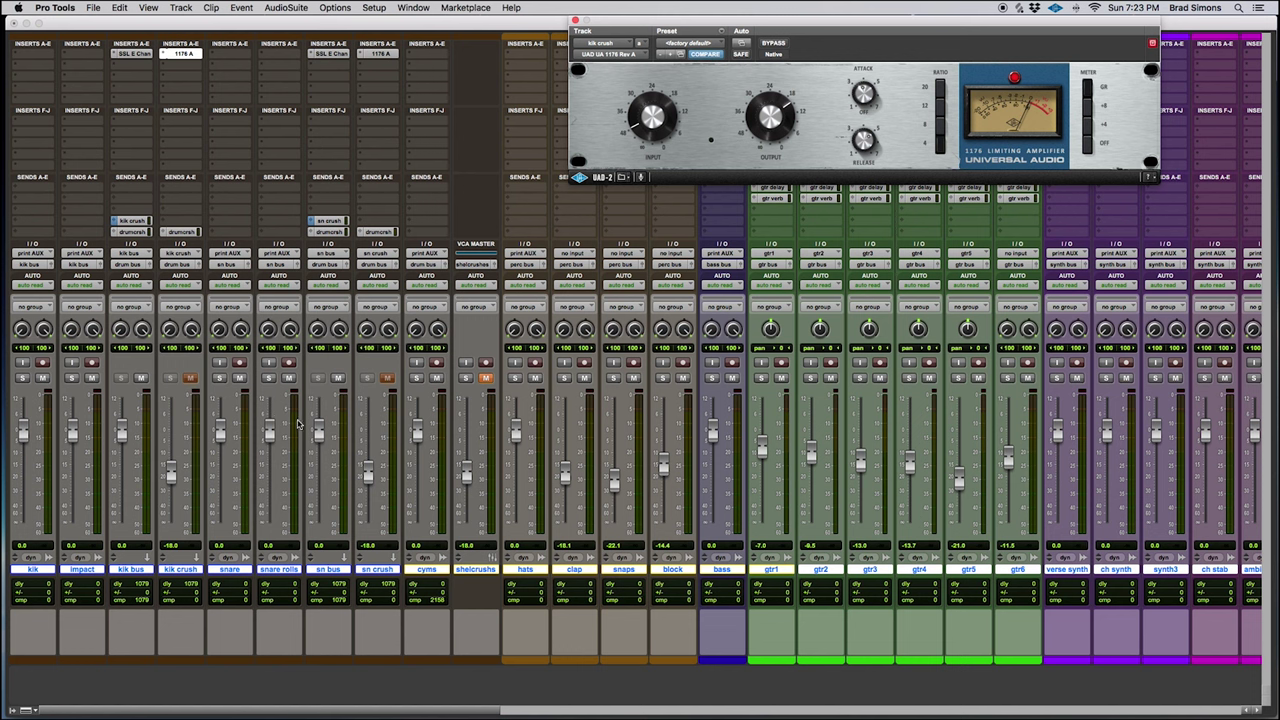
- View the sn crush 1176 settings, stop playback, then return to the kik crush 1176
left_click(389, 55)
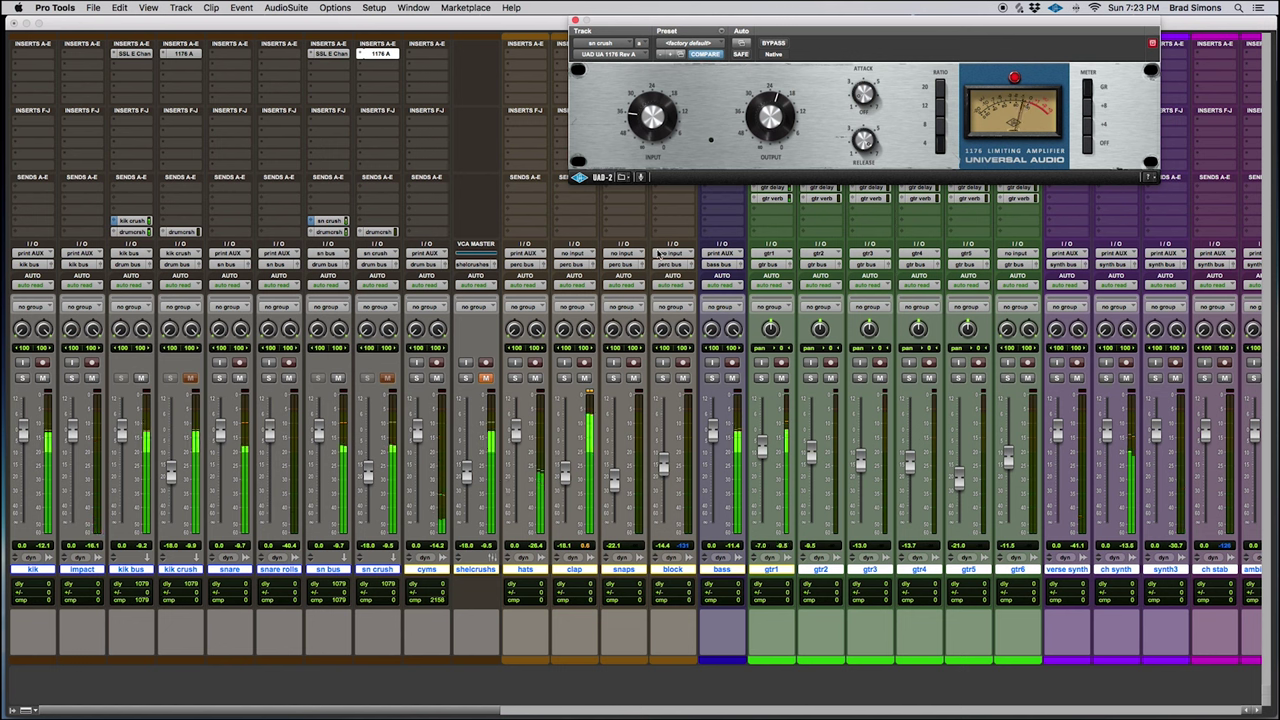
key("space")
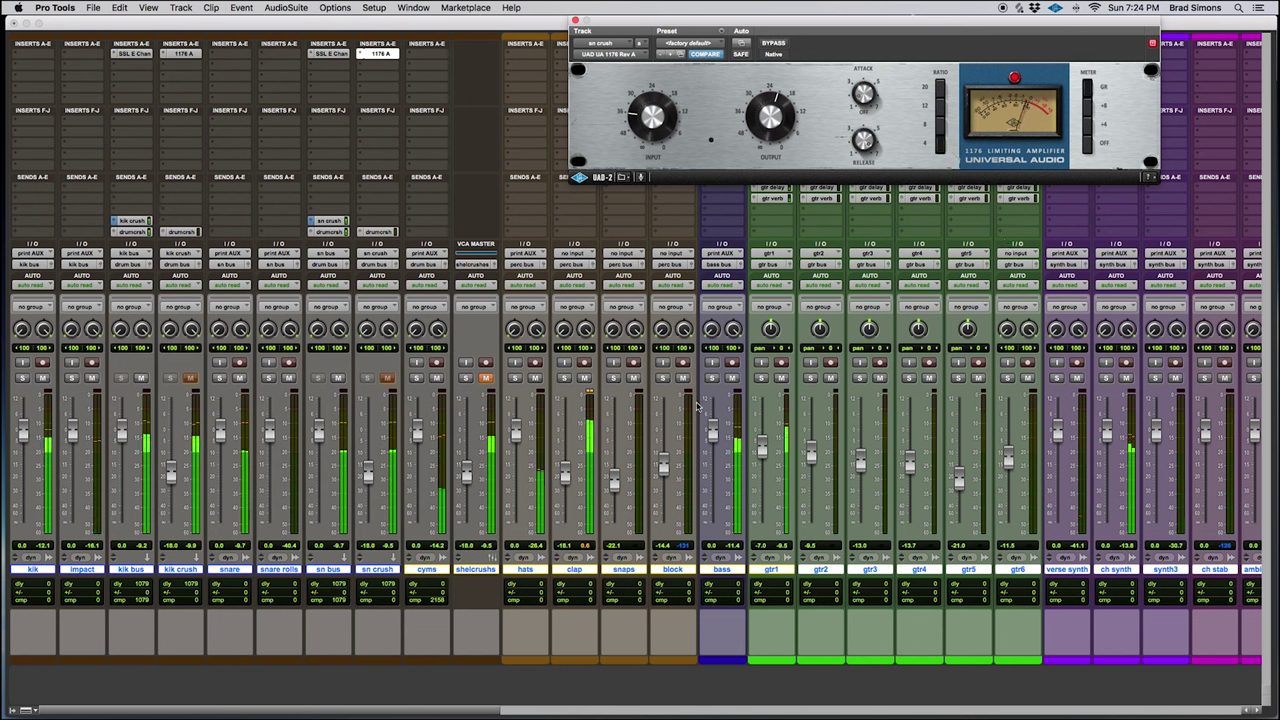
left_click(192, 56)
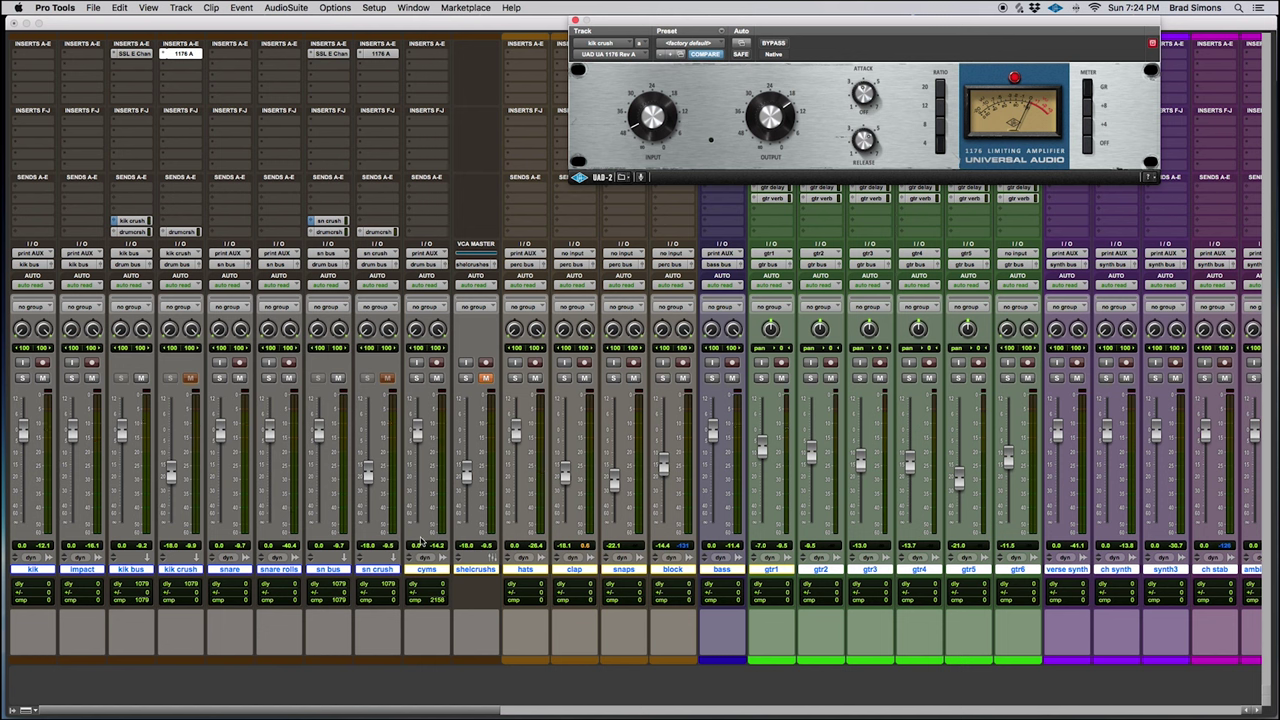
- Select the shelcrushs VCA, test its Mute, then mute it during playback to silence both crush buses
left_click(473, 570)
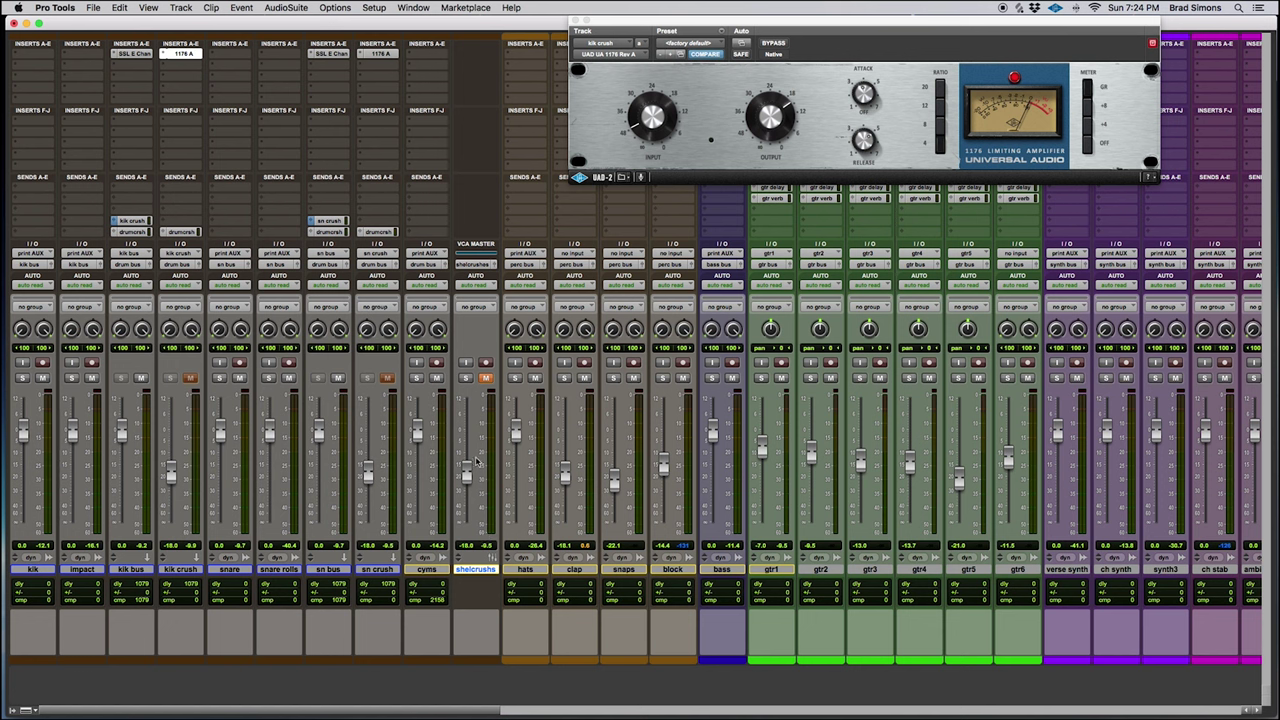
left_click(485, 378)
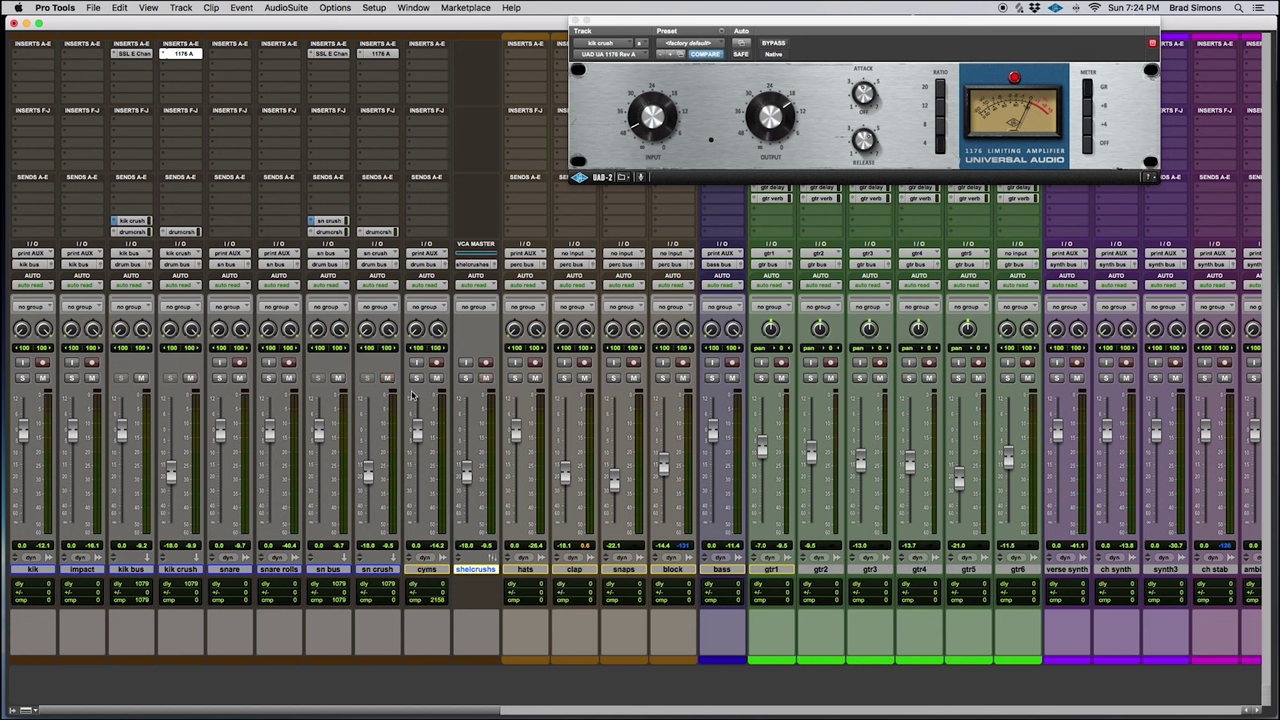
left_click(485, 378)
left_click(486, 379)
key("space")
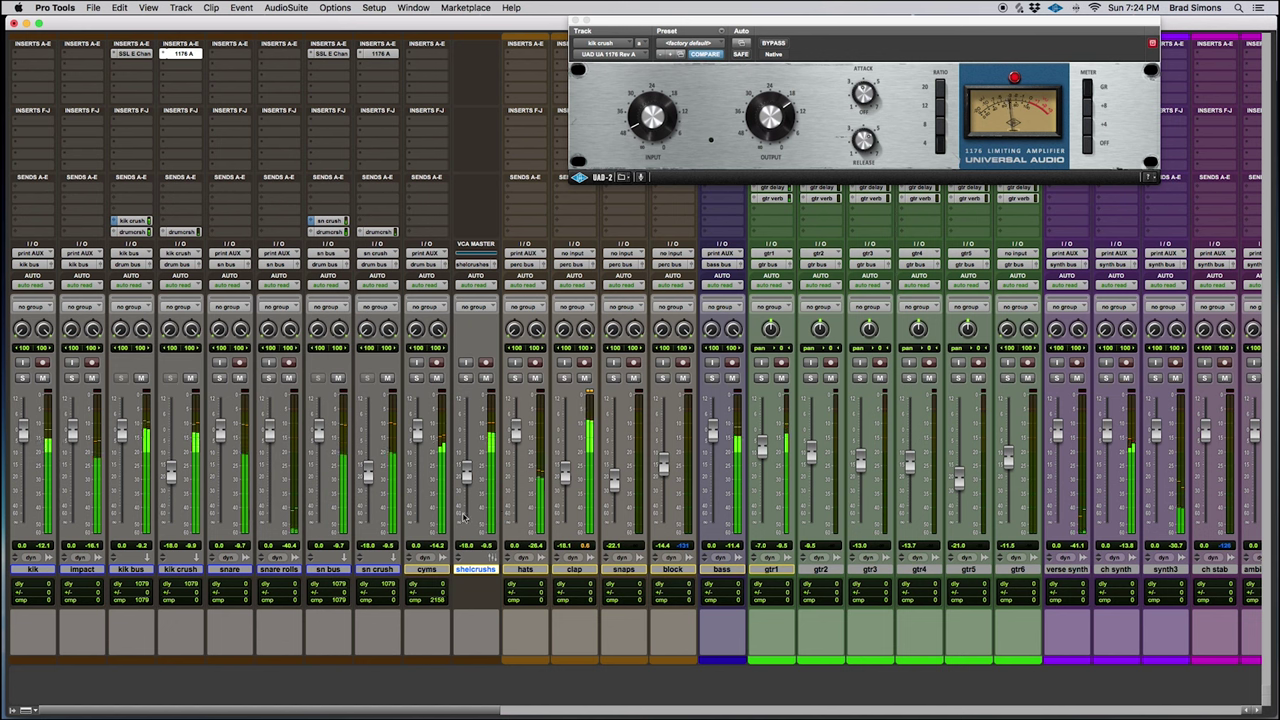
left_click(487, 378)
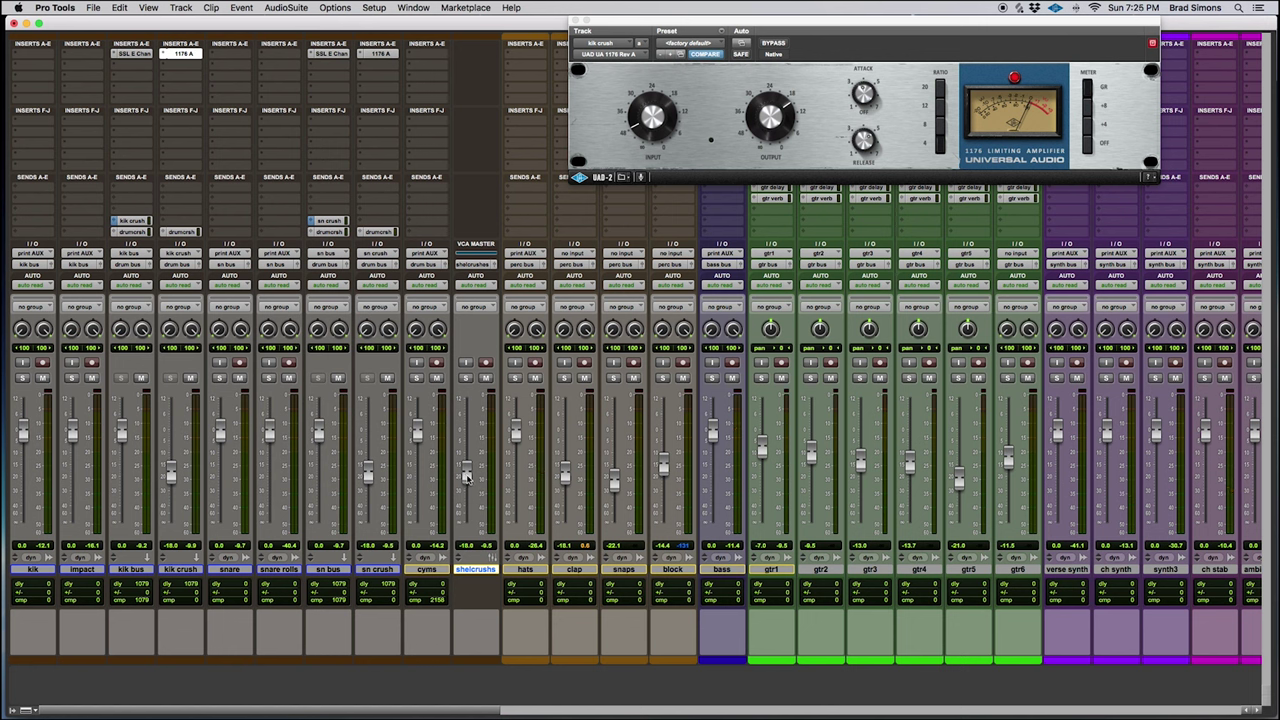
- Ride the shelcrushs VCA from -15.8 up to about -3.8 dB, lifting kik crush and sn crush together
left_click_drag(465, 477, 469, 470)
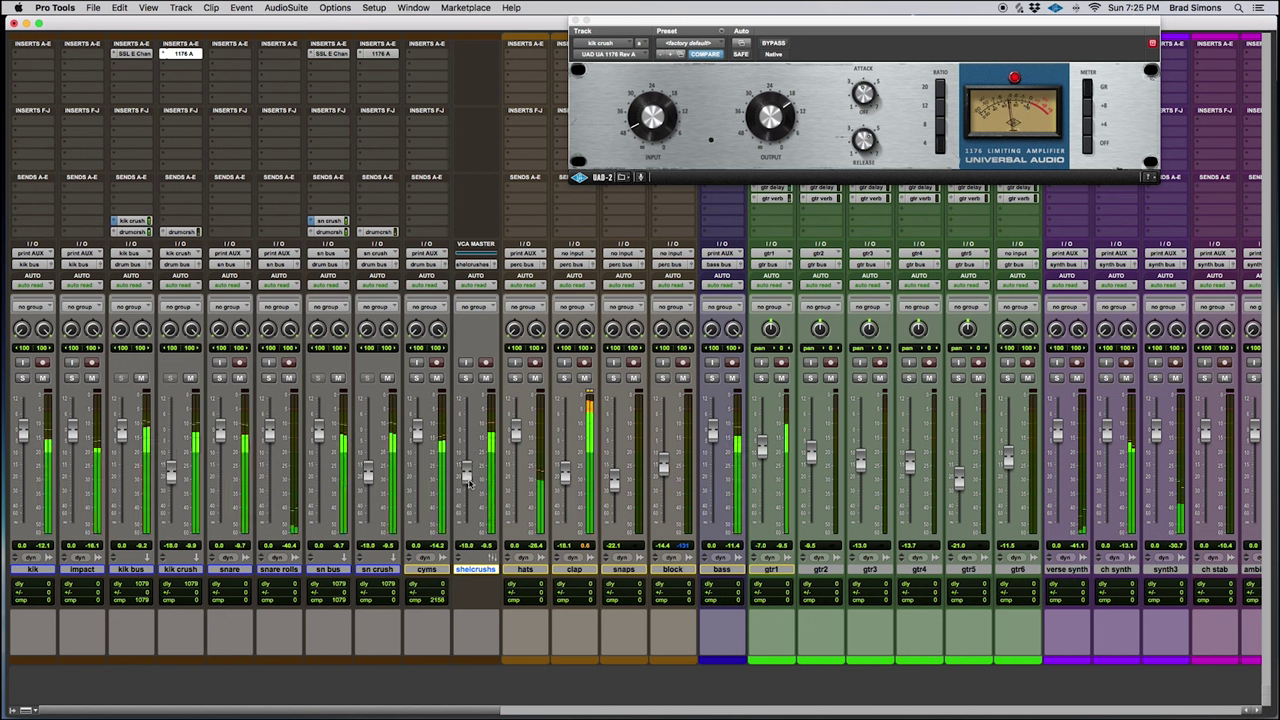
left_click_drag(470, 471, 470, 450)
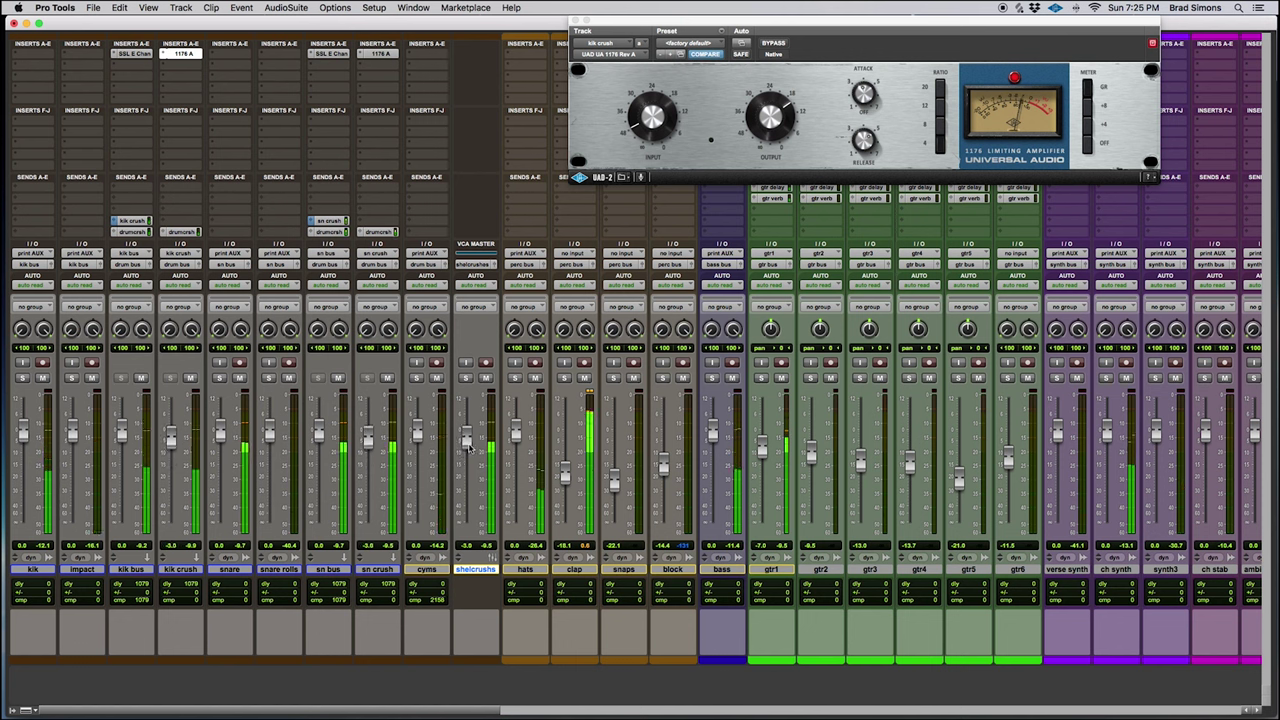
- Stop playback, then test-raise the shelcrushs VCA and sn crush and undo back to -18.0
key("space")
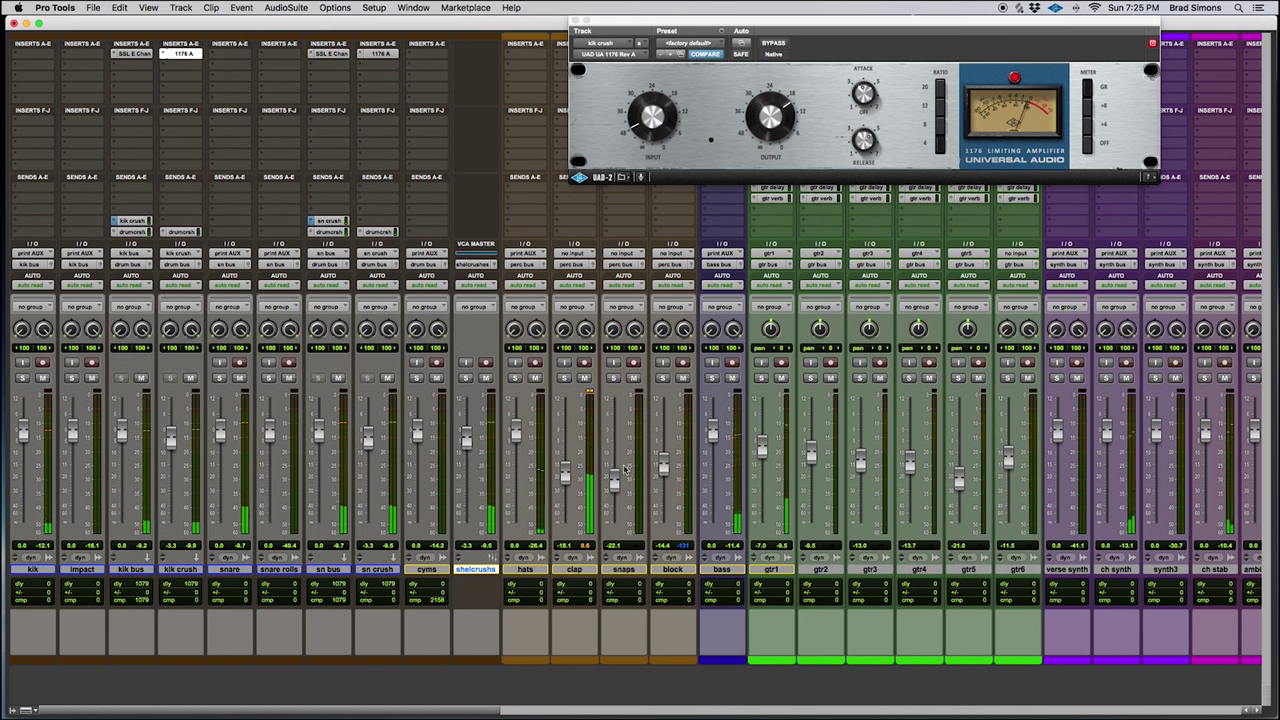
key("super+z")
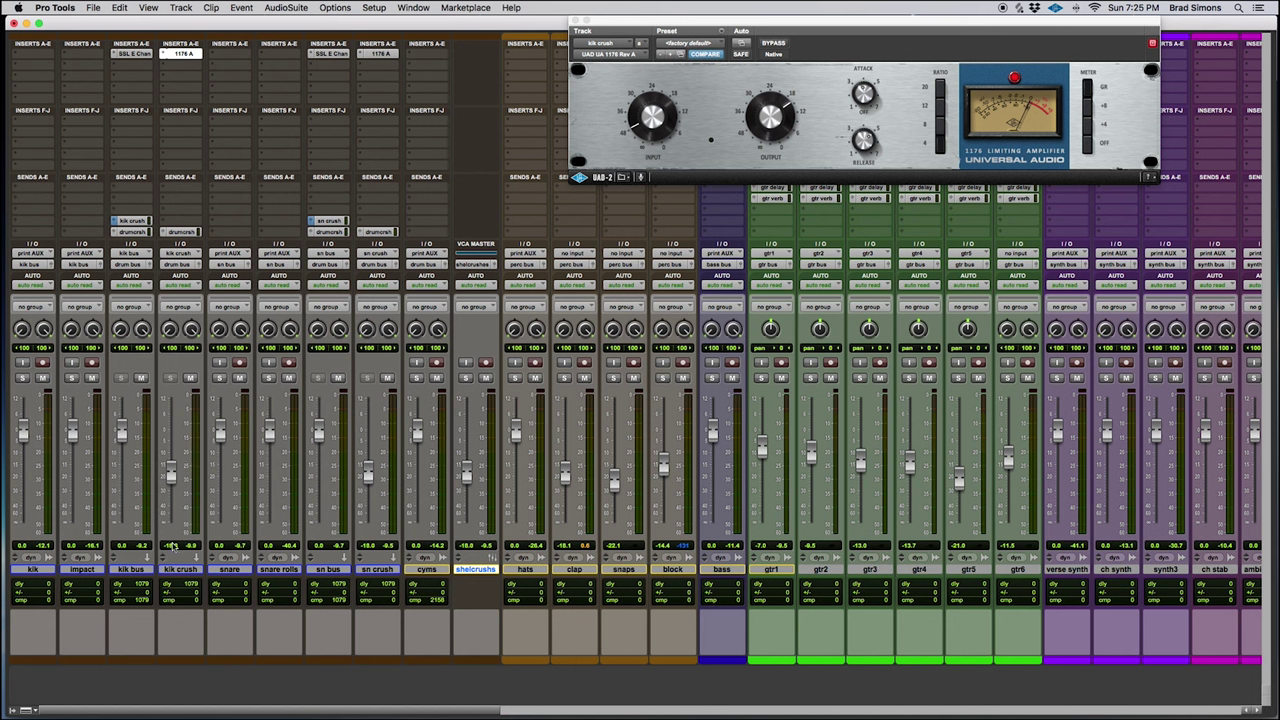
left_click(179, 570)
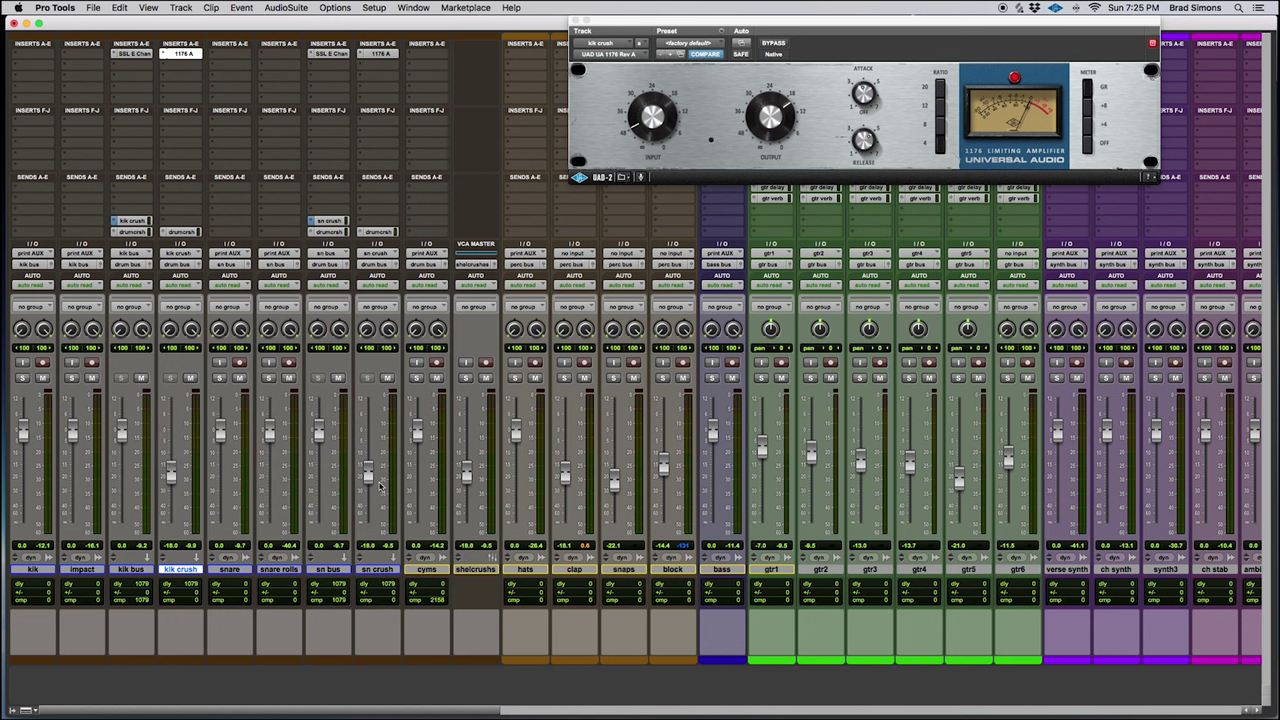
left_click_drag(465, 480, 466, 460)
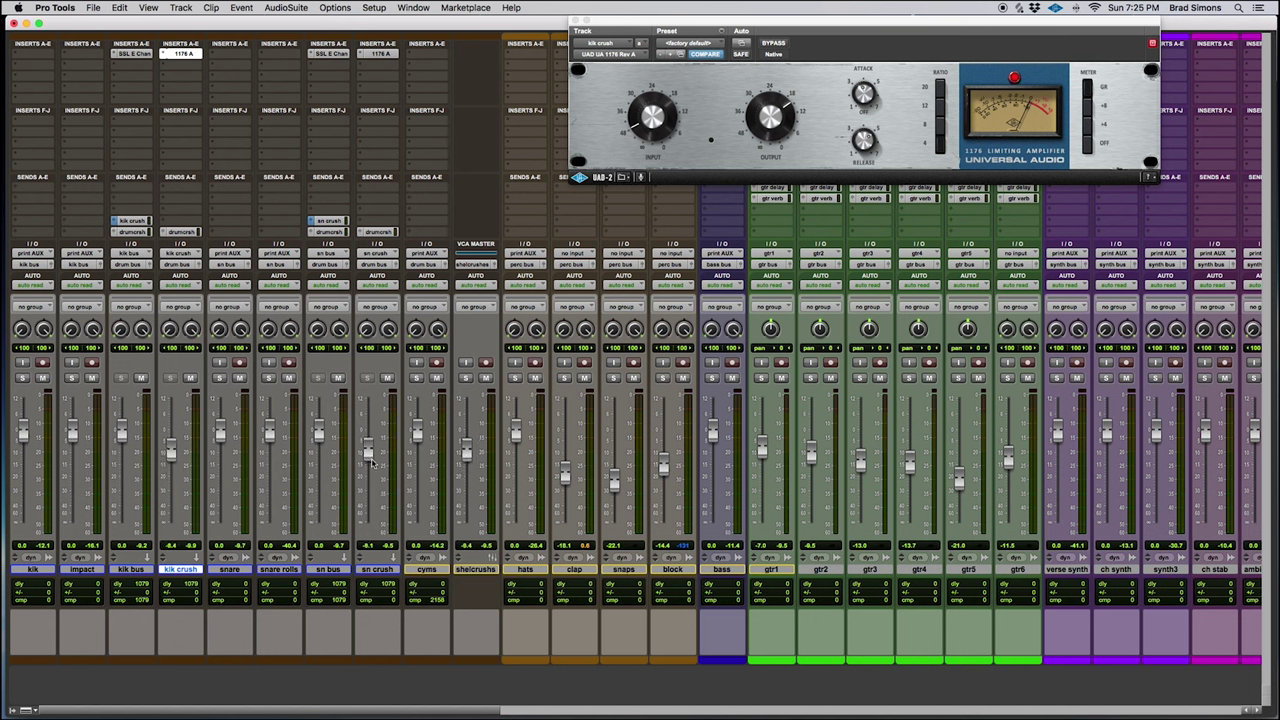
left_click_drag(370, 466, 370, 455)
key("super+z")
key("super+z")
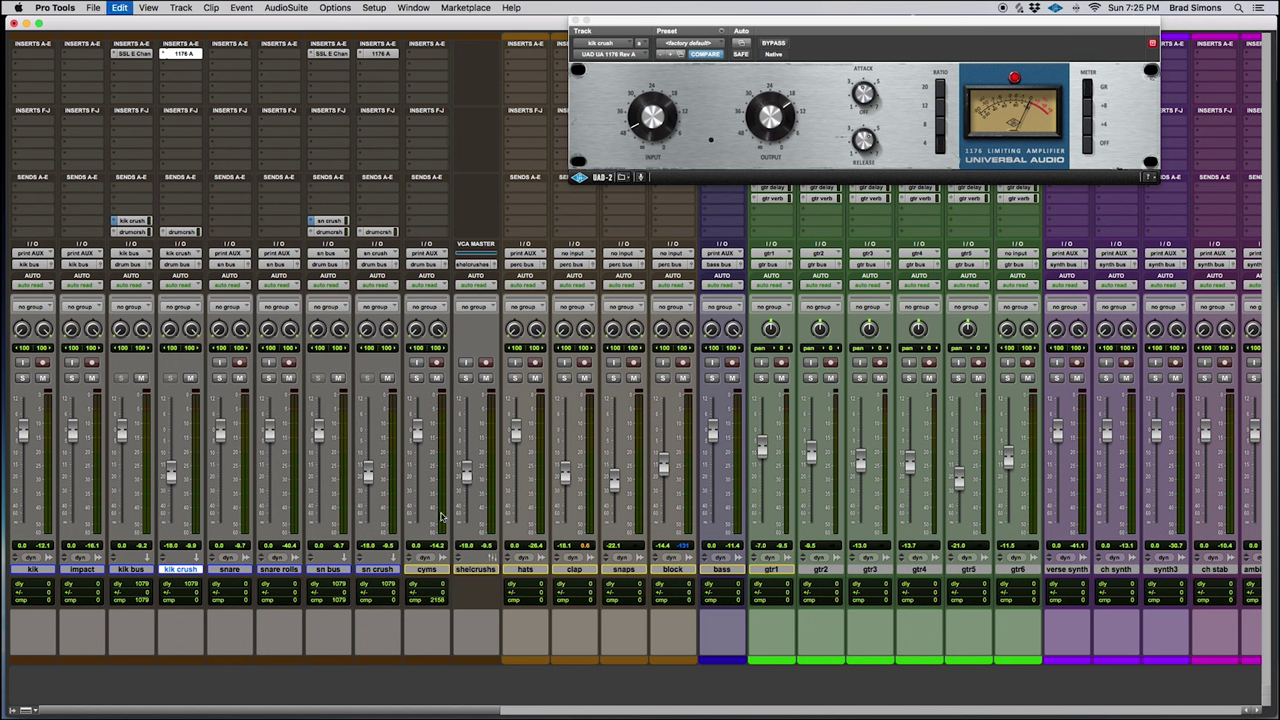
- Toggle the shelcrushs VCA mute on and off twice, leaving it unmuted
left_click(488, 380)
left_click(485, 380)
left_click(485, 380)
left_click(486, 380)
- Scroll the mixer right to reveal the group buses, their crush returns and the crushes VCA master
scroll(578, 474, "right", 2)
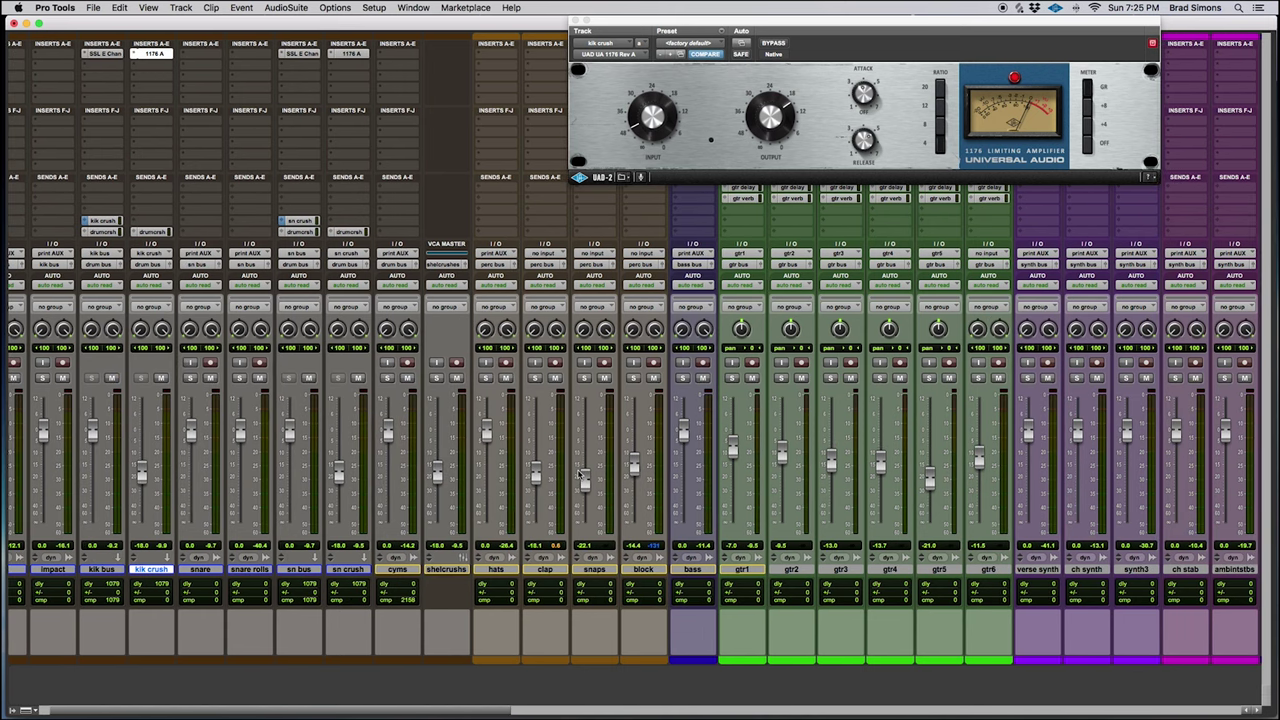
scroll(583, 474, "right", 5)
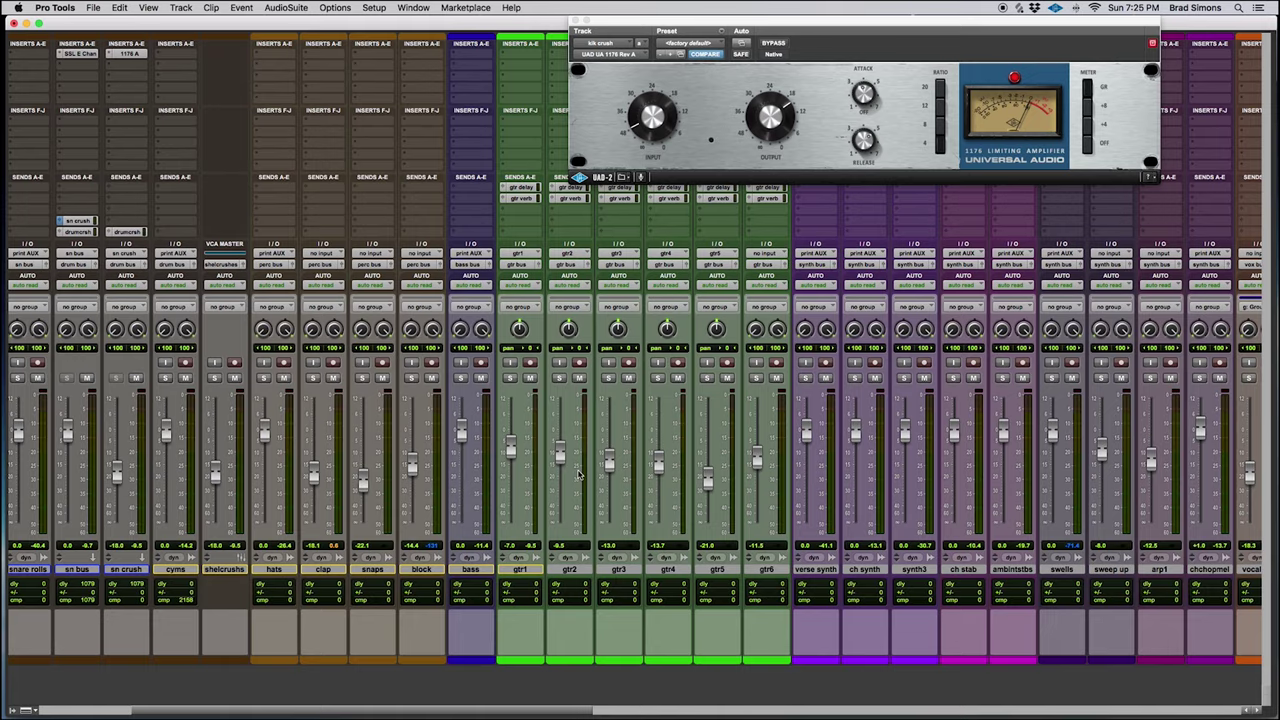
scroll(168, 587, "left", 8)
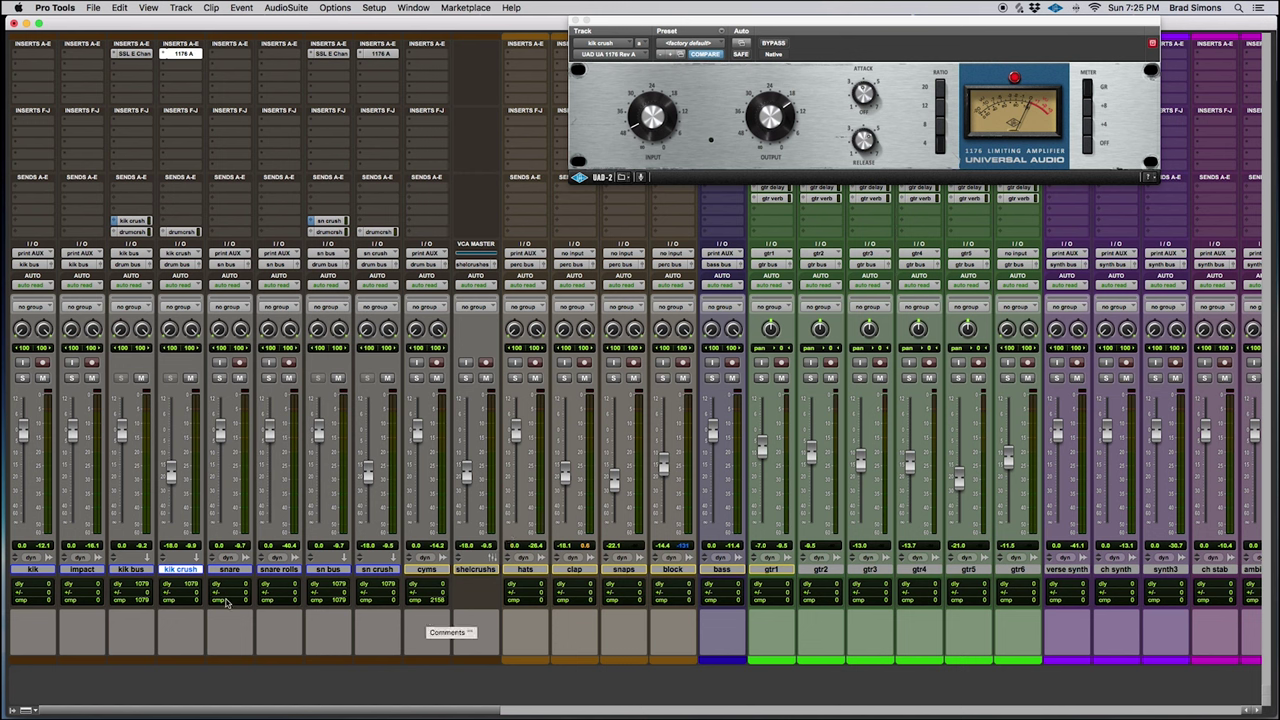
left_click(436, 576)
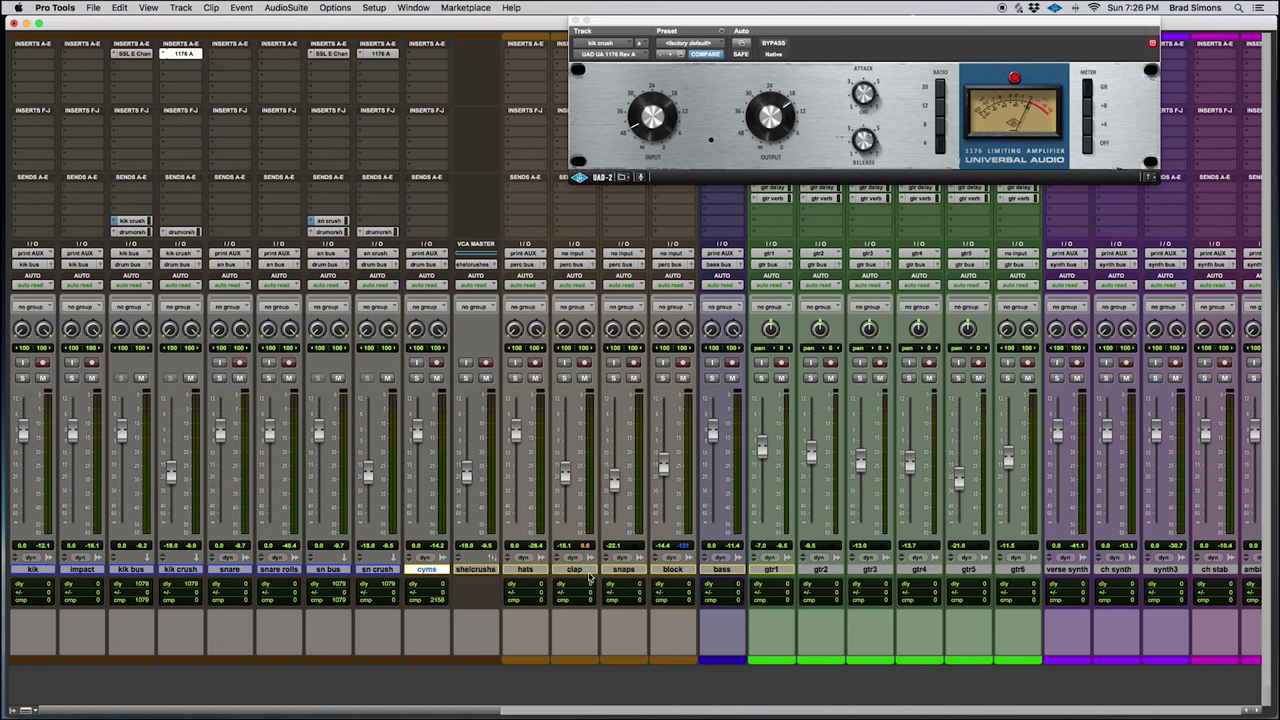
scroll(590, 578, "right", 6)
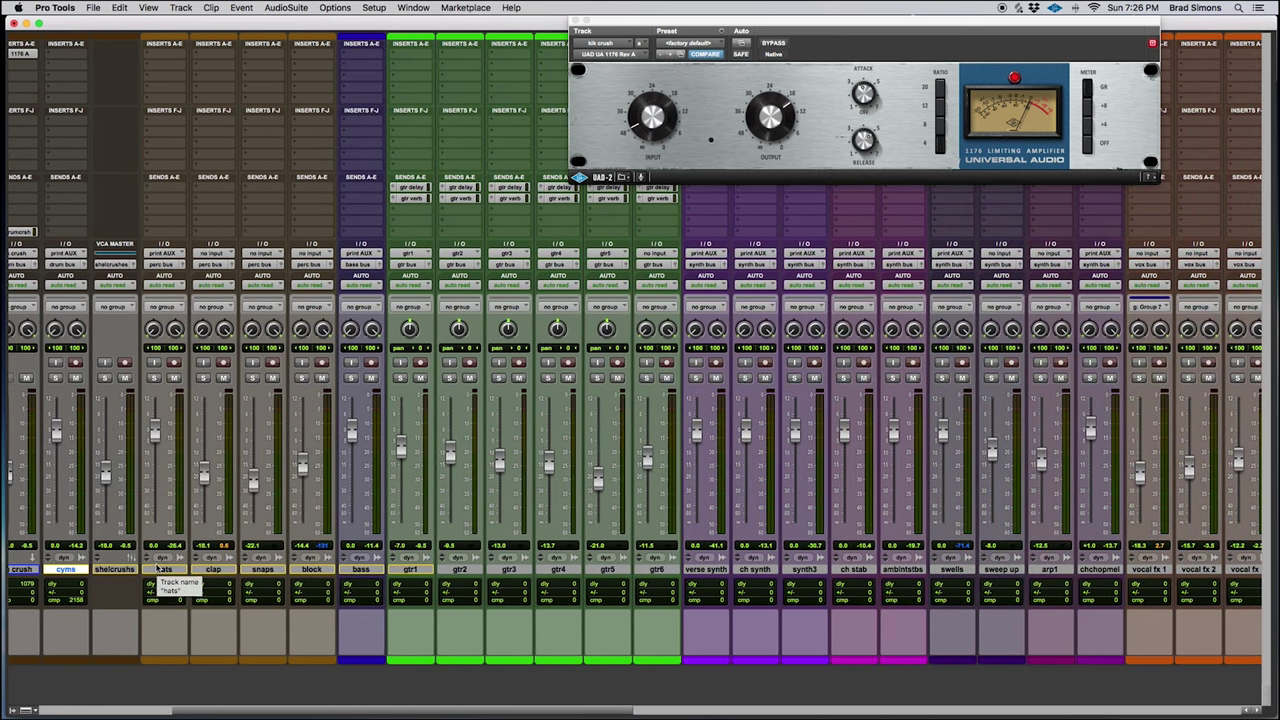
scroll(256, 564, "left", 6)
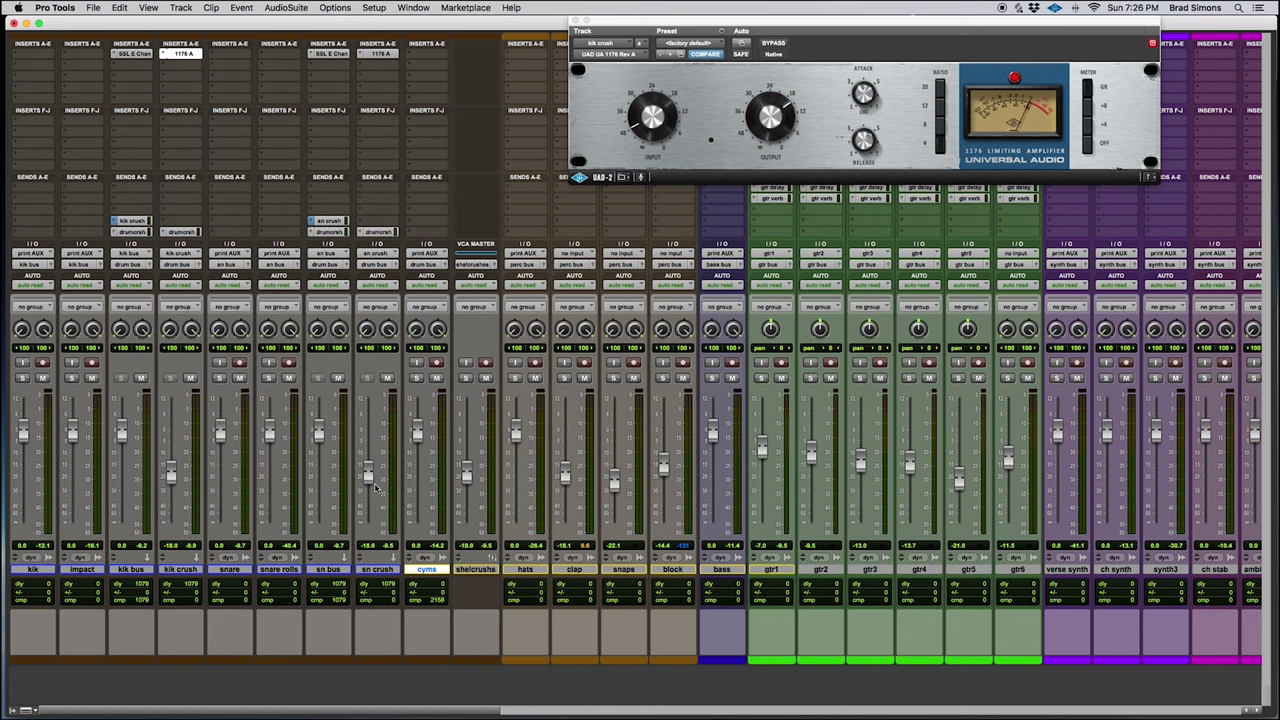
scroll(466, 572, "right", 15)
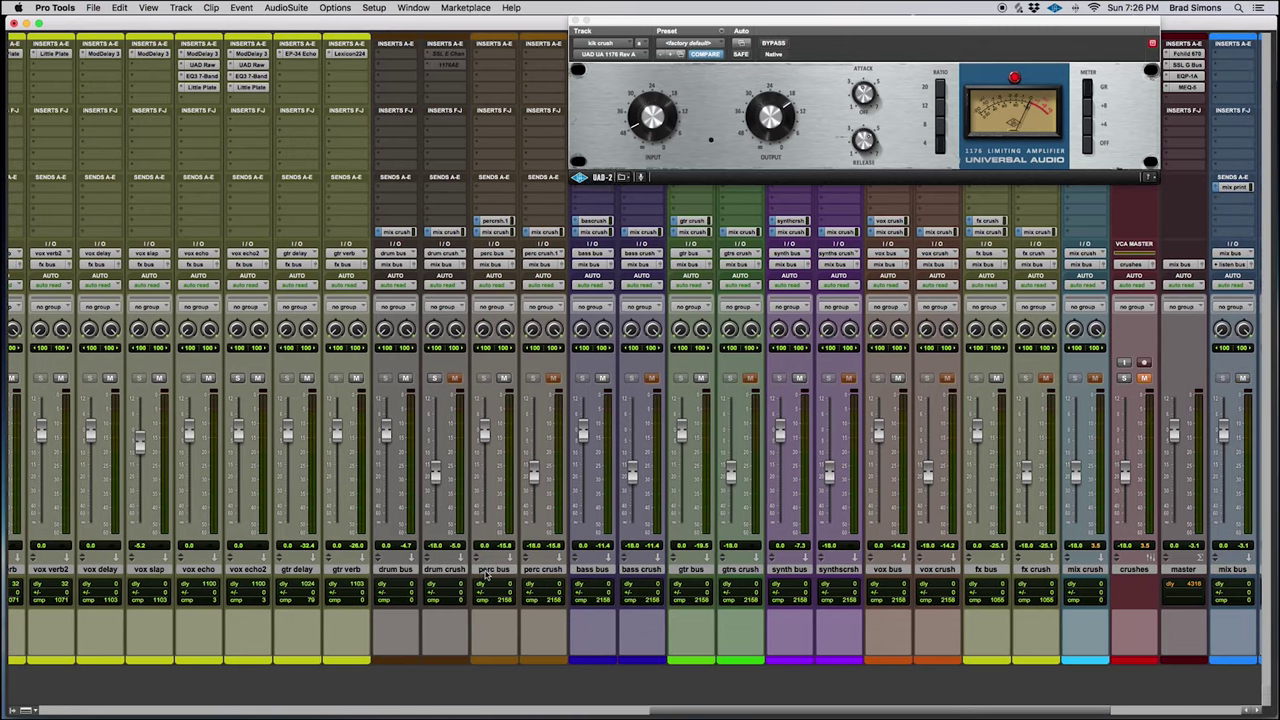
- Select the drum crush and drum bus tracks and close the 1176 plug-in window
left_click(447, 570)
scroll(446, 570, "right", 5)
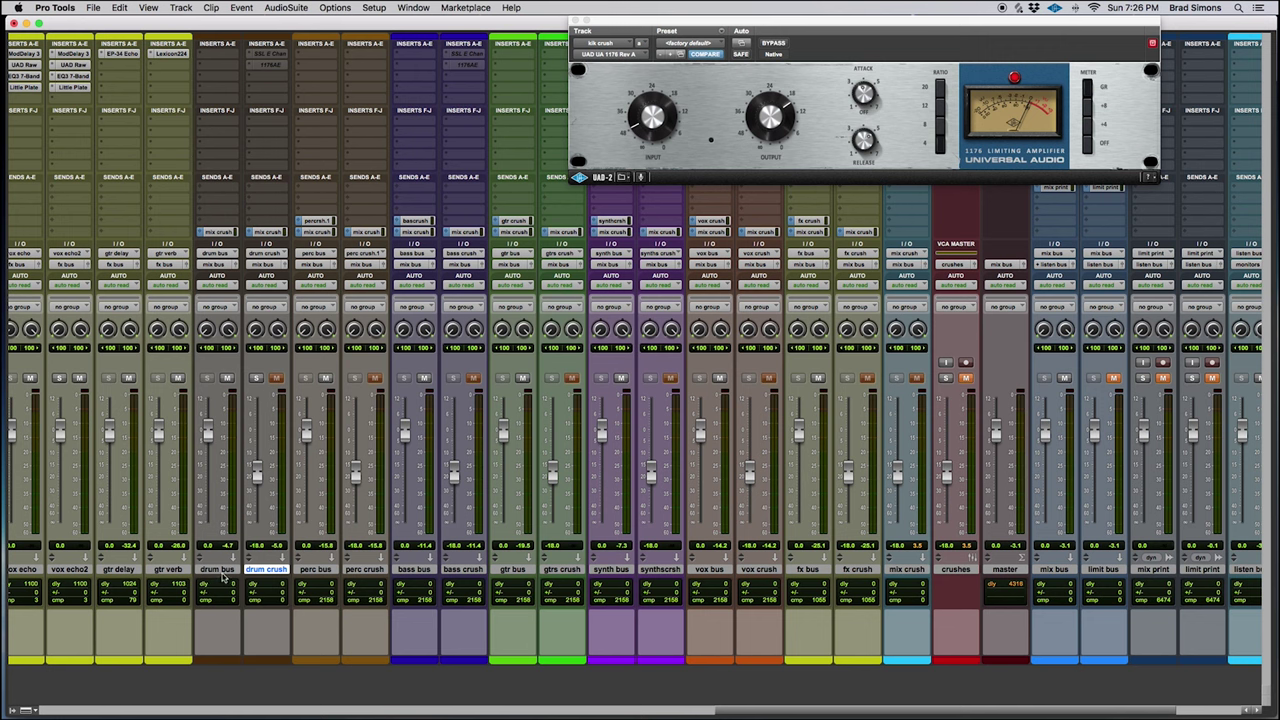
left_click(224, 574)
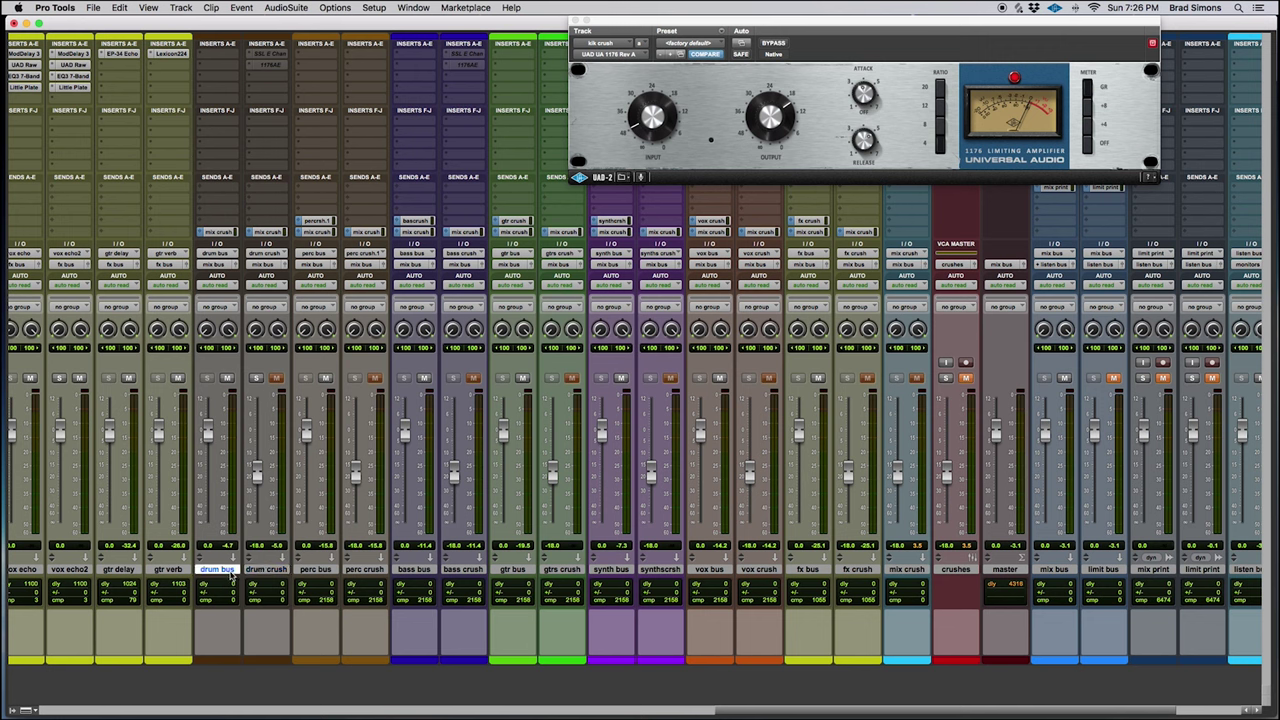
left_click(577, 21)
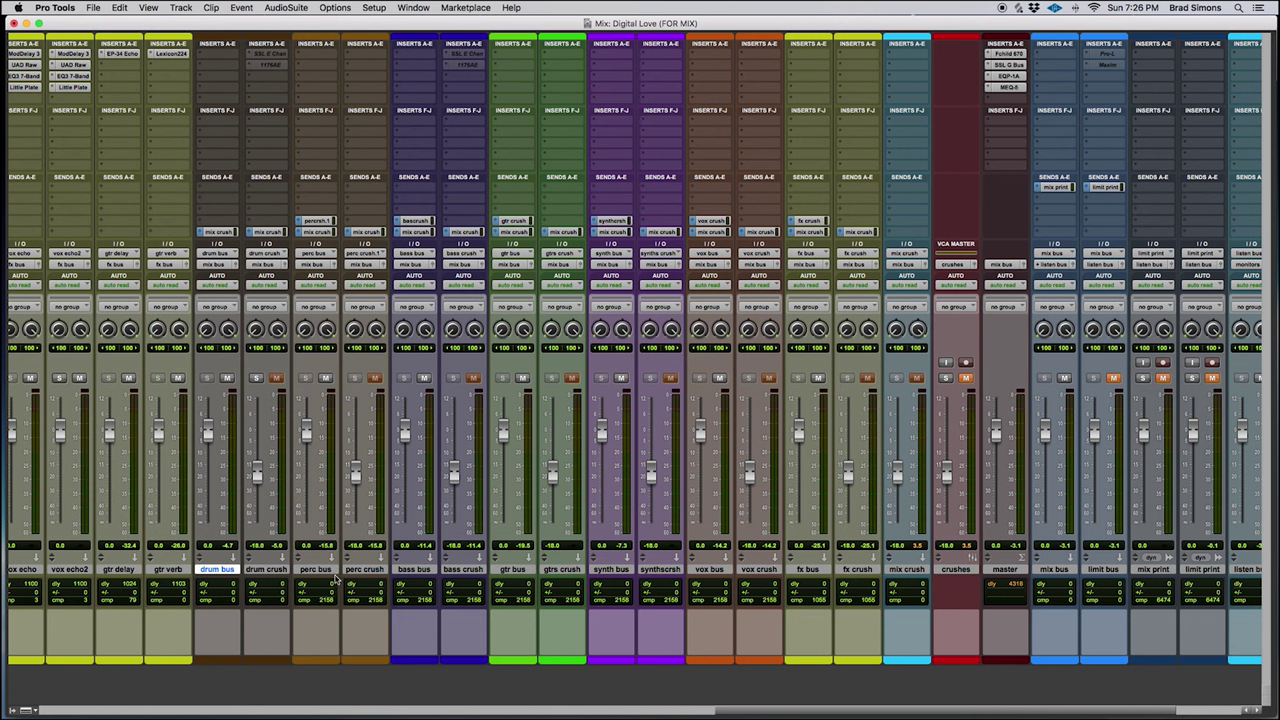
- Select the perc, bass, gtr, synth, vox and fx bus tracks, then the vox verb to gtr verb range
left_click(315, 568)
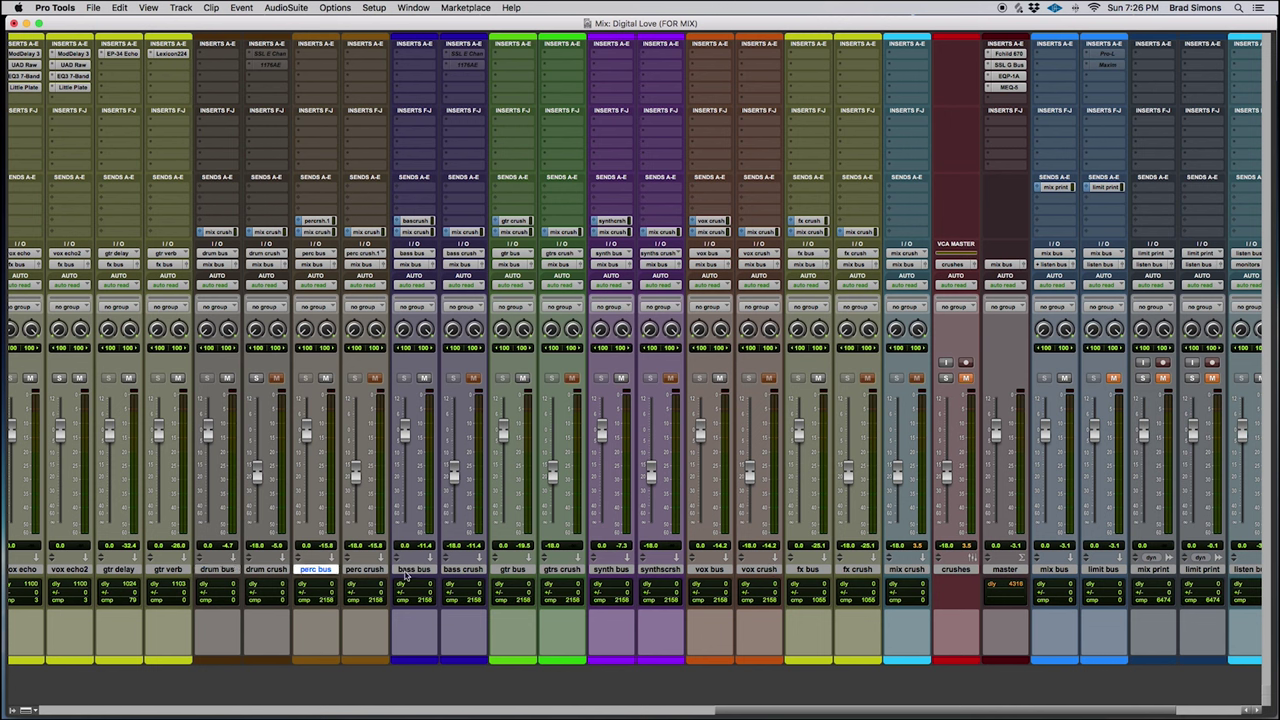
left_click(413, 568)
left_click_drag(512, 568, 603, 567)
left_click(611, 568)
left_click(709, 568)
left_click(806, 570)
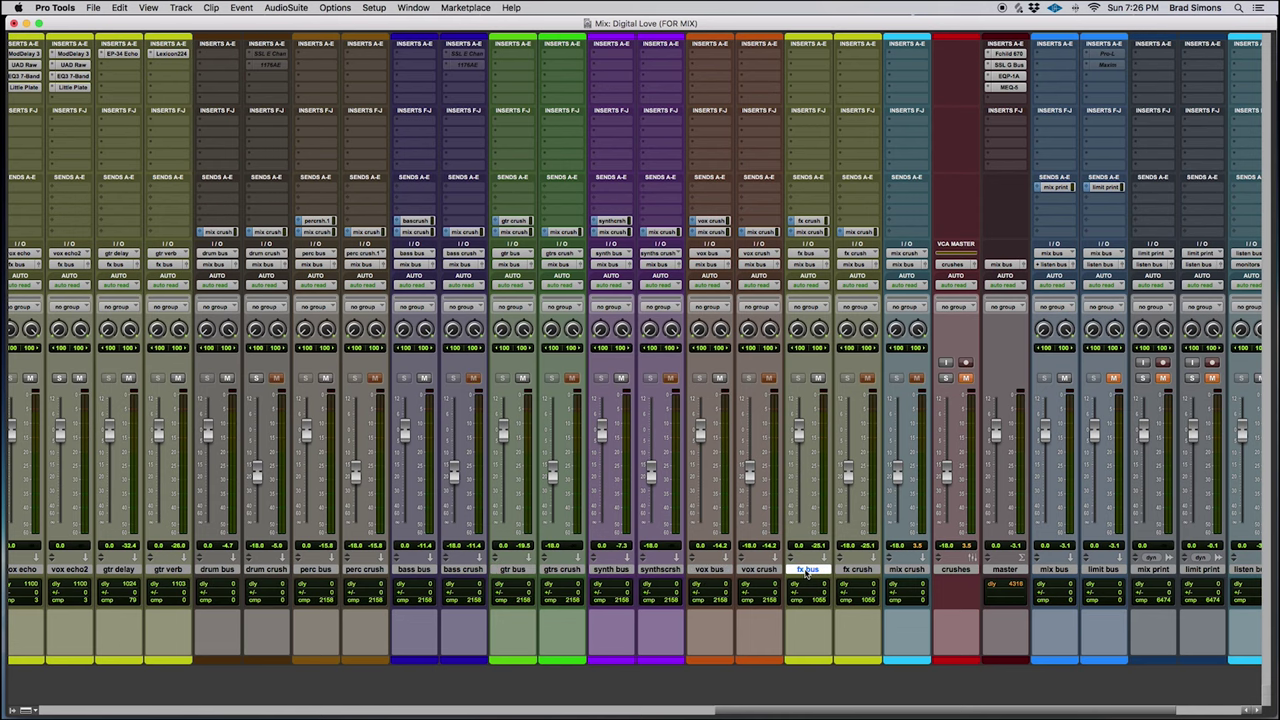
scroll(848, 545, "left", 8)
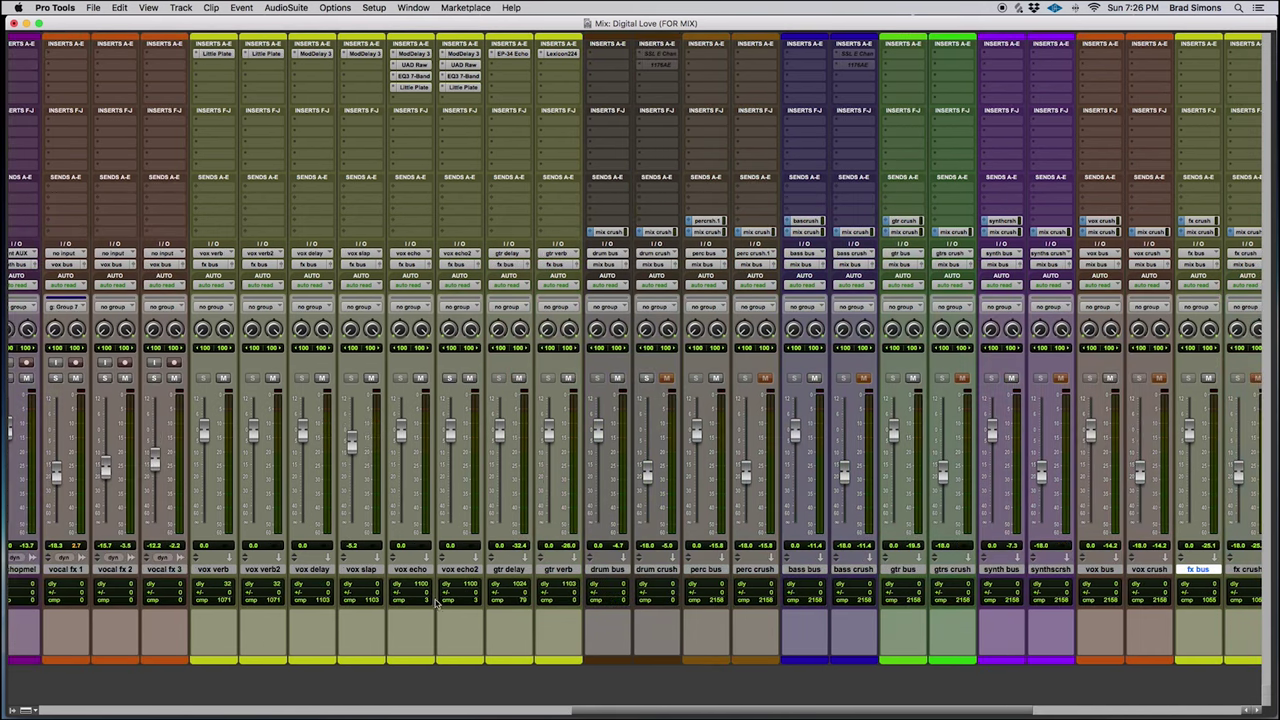
left_click(557, 568)
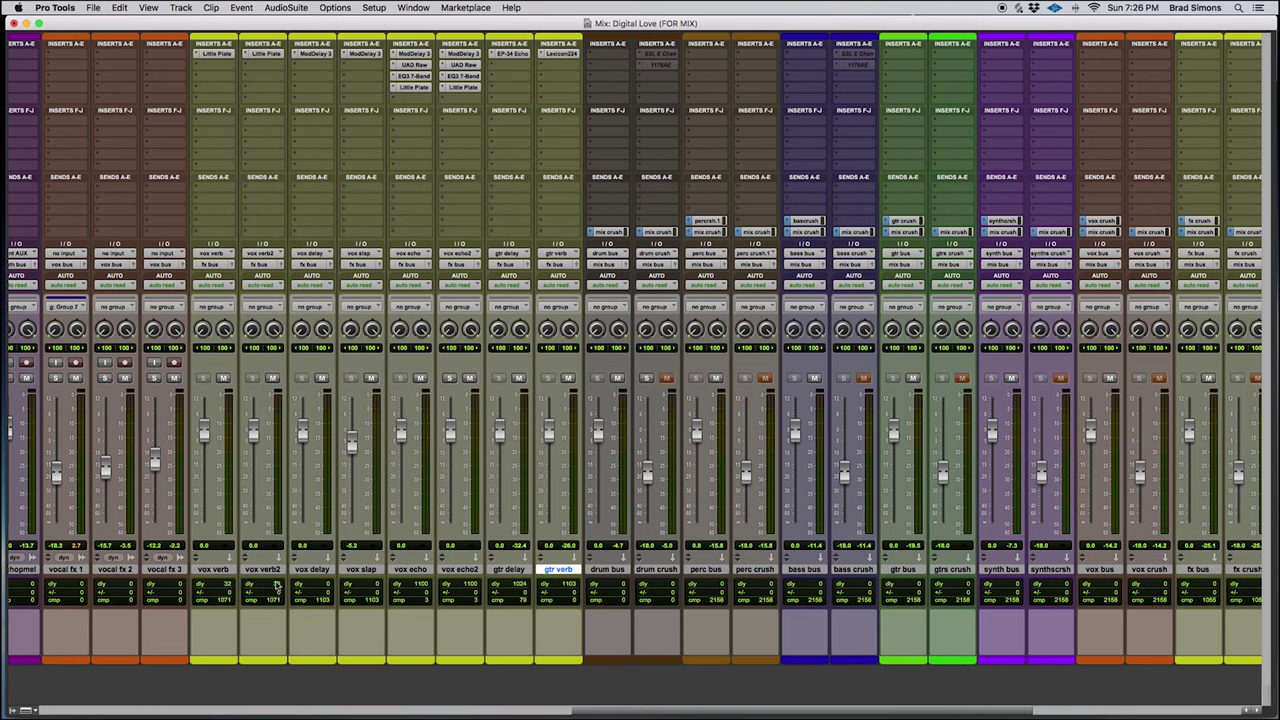
left_click(207, 570, "shift")
scroll(220, 573, "right", 5)
scroll(230, 572, "right", 1)
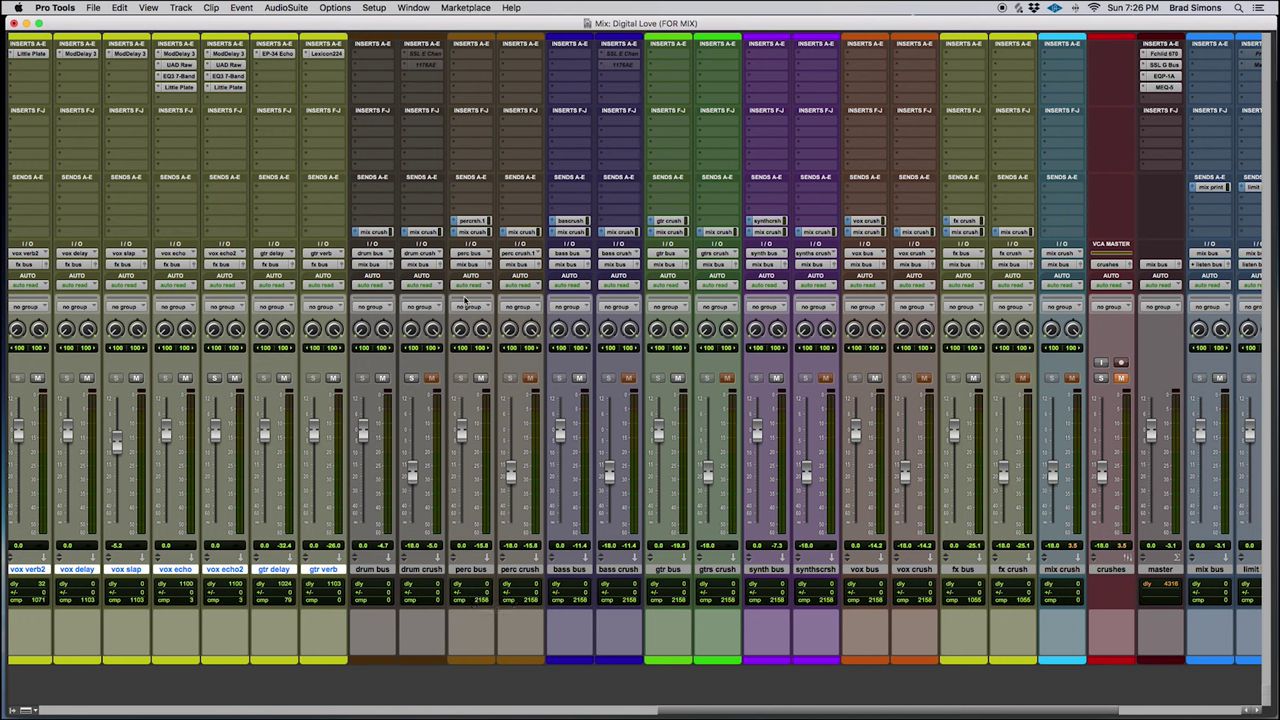
- Reselect the perc bus track after briefly selecting drum crush
left_click(466, 569)
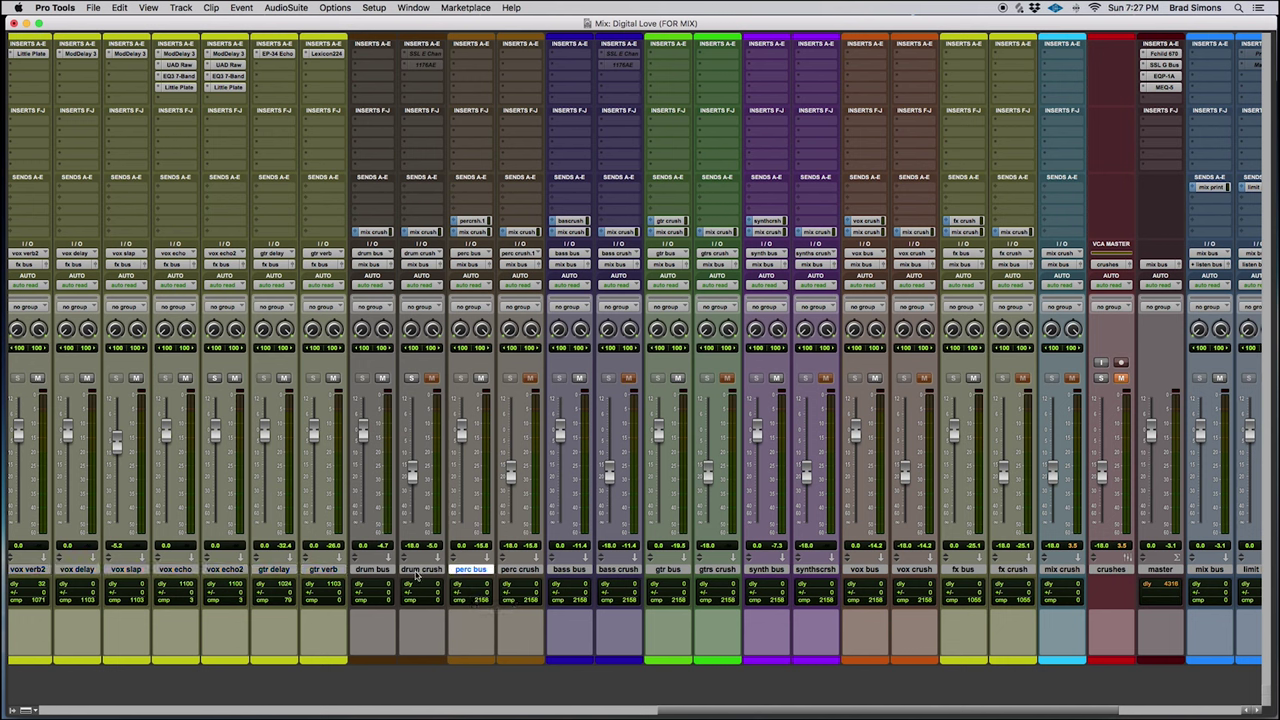
left_click(418, 569)
left_click(467, 569)
- Show crush send levels, then select bass, gtrs, synthscrsh, vox, fx, mix and drum crush tracks, dropping perc bus
left_click(456, 226, "super")
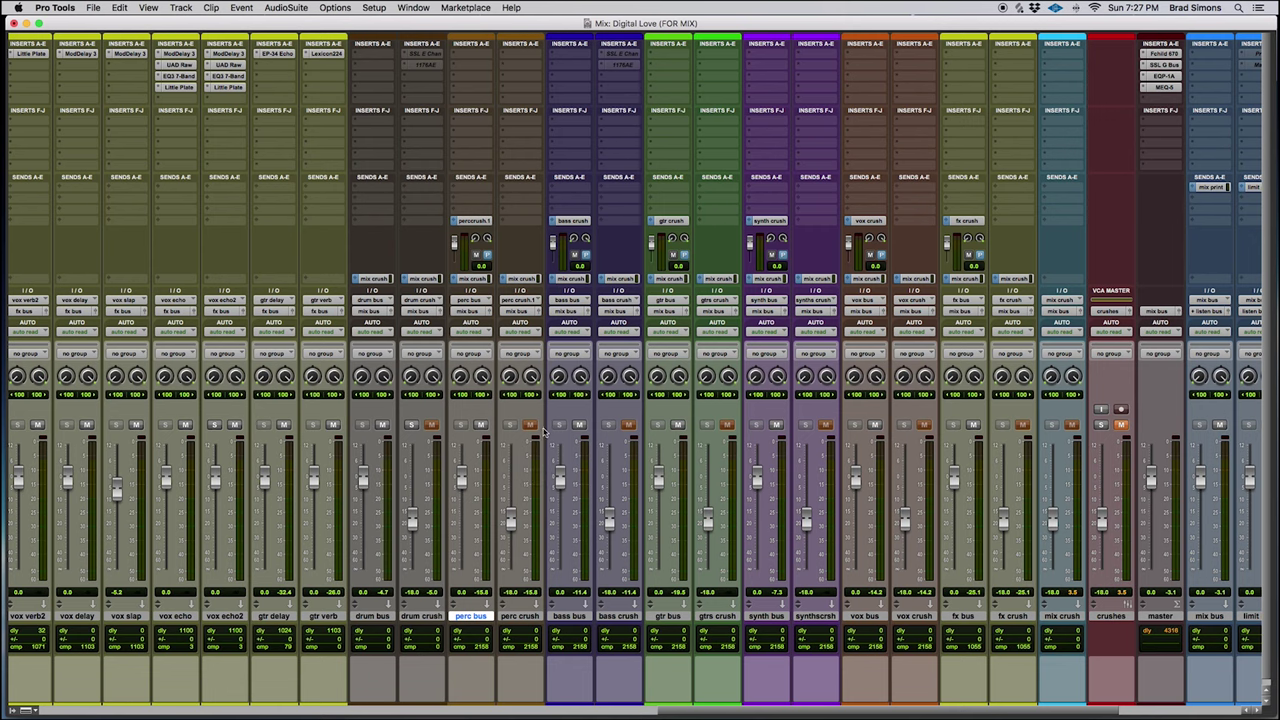
scroll(544, 431, "right", 3)
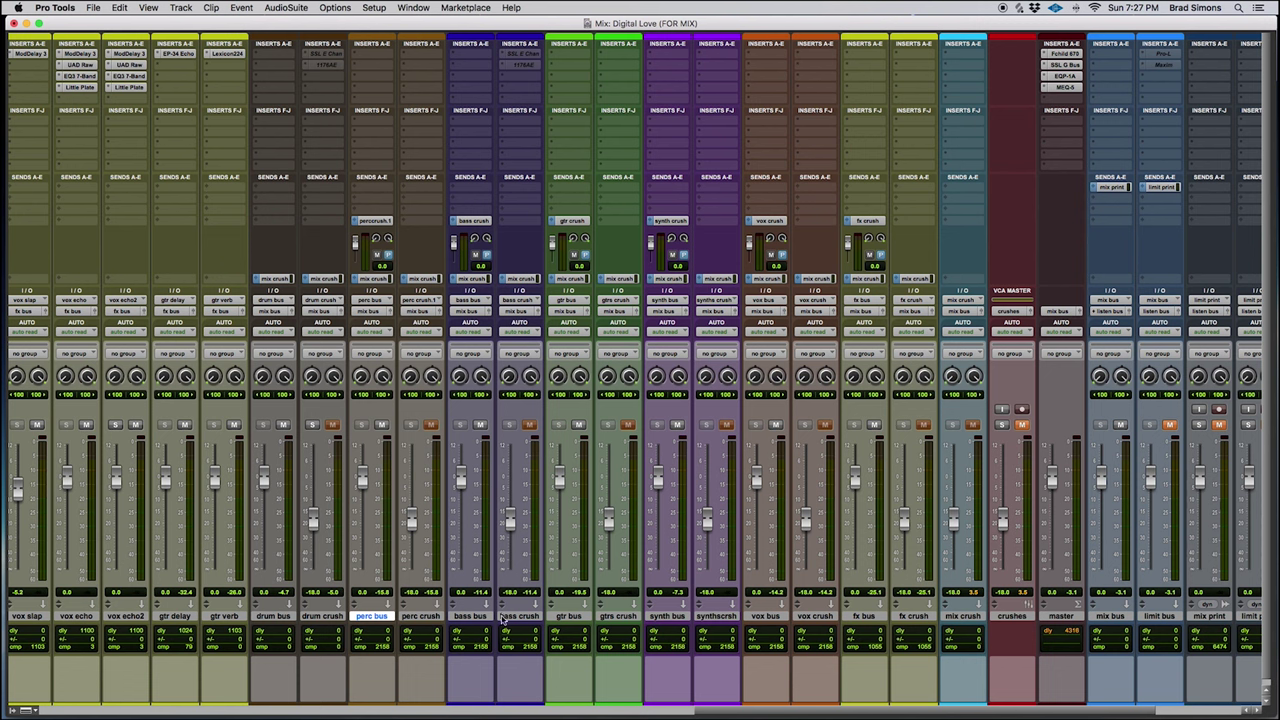
left_click(538, 617, "super")
left_click(620, 617, "super")
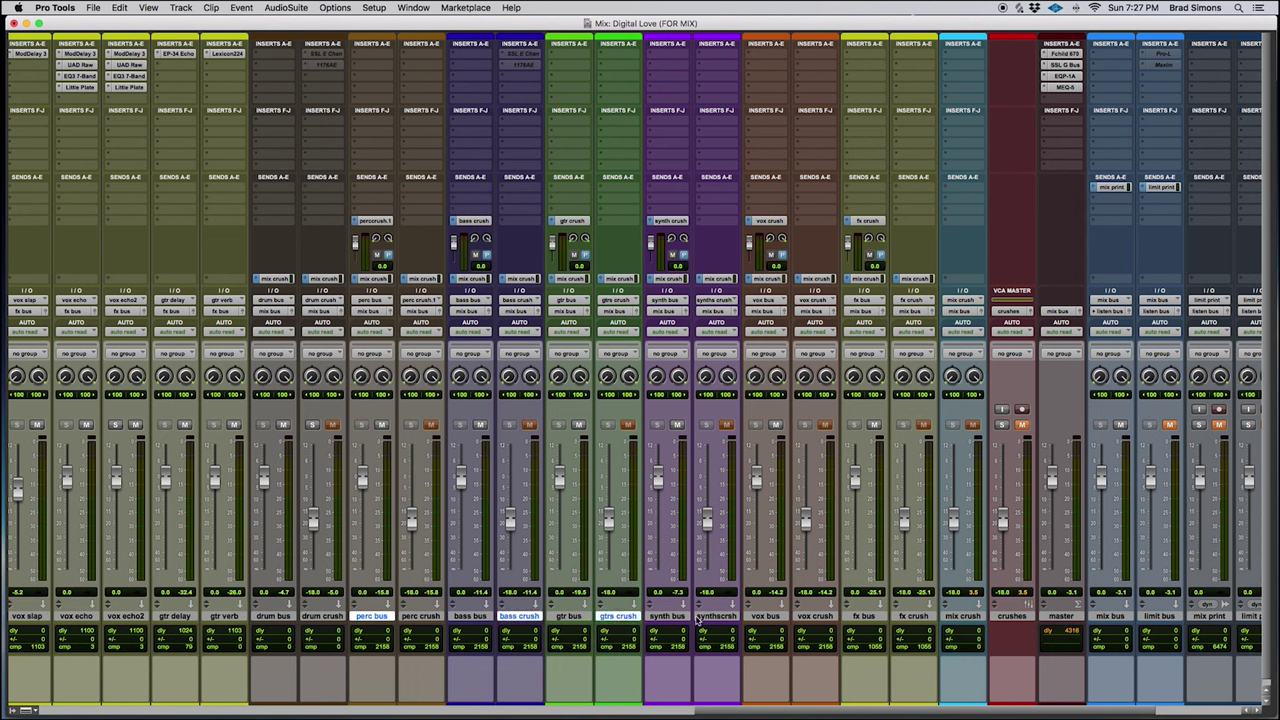
left_click(716, 617, "super")
left_click(820, 617, "super")
left_click(914, 617, "super")
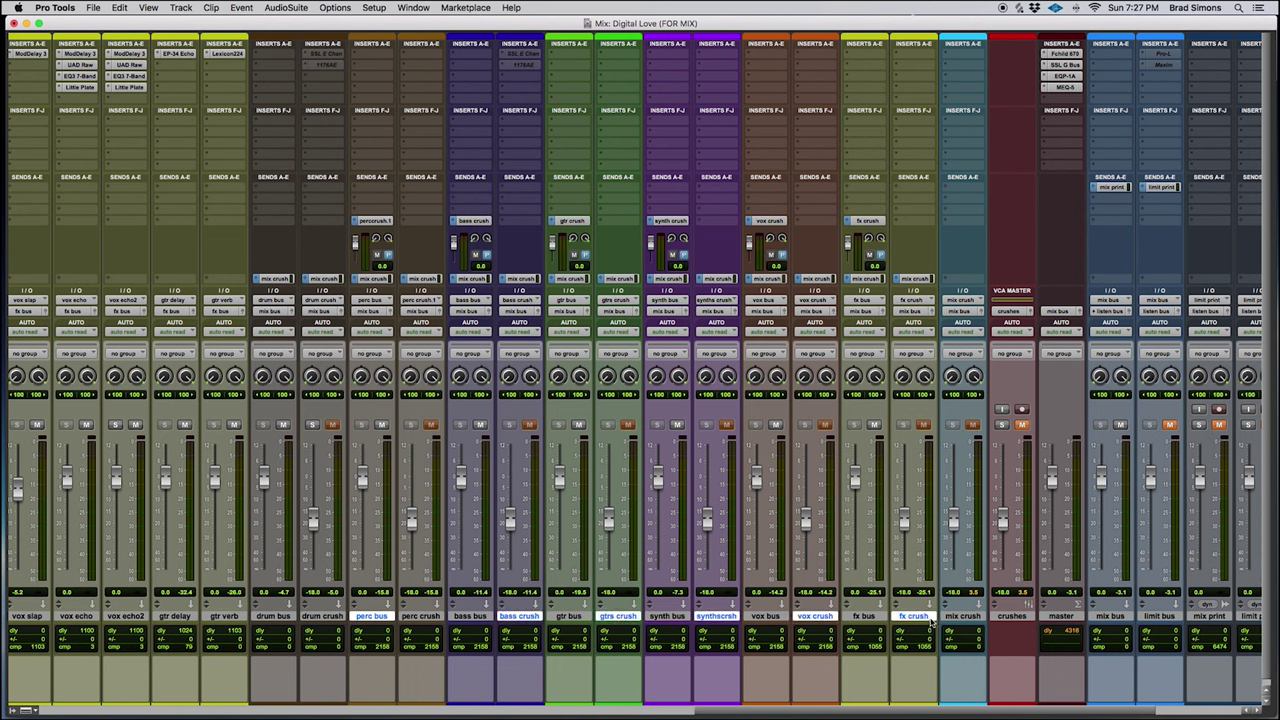
left_click(948, 617, "super")
left_click(330, 617, "super")
left_click(371, 617, "super")
- Add perc crush to the selection, insert UAD 1176 Rev A on every crush track, and start playback
left_click(422, 618, "super")
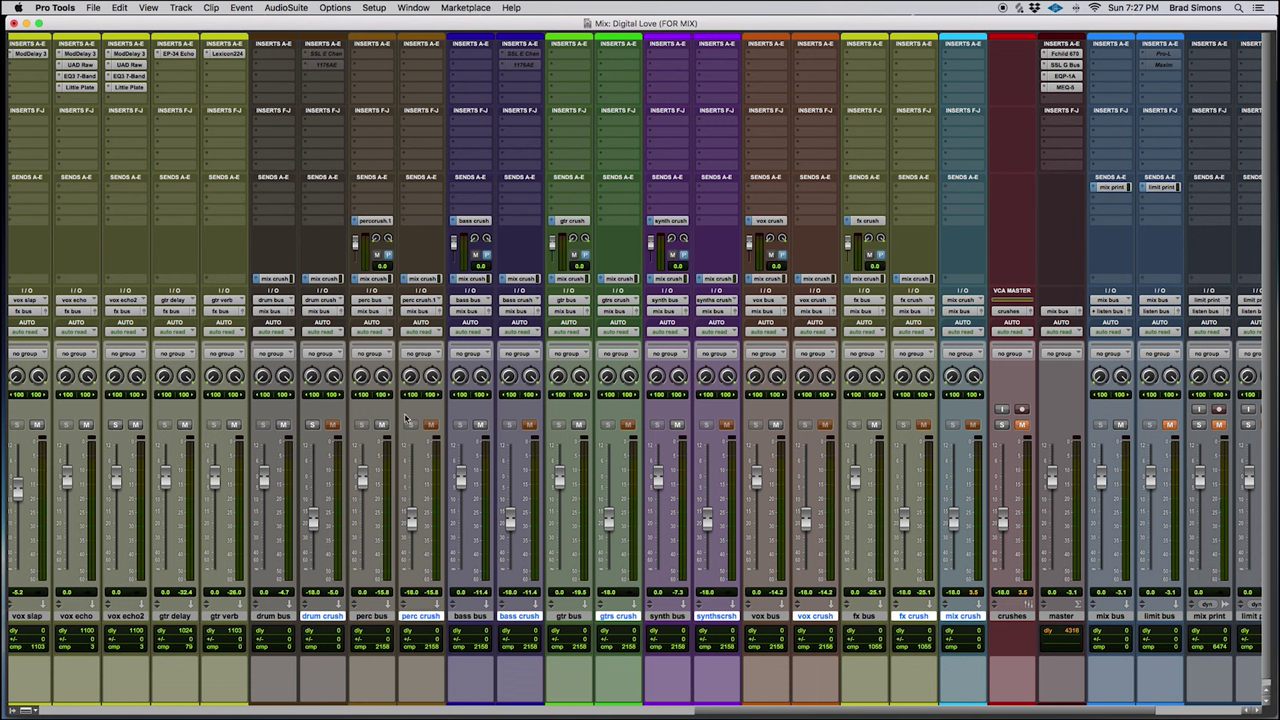
left_click(306, 57)
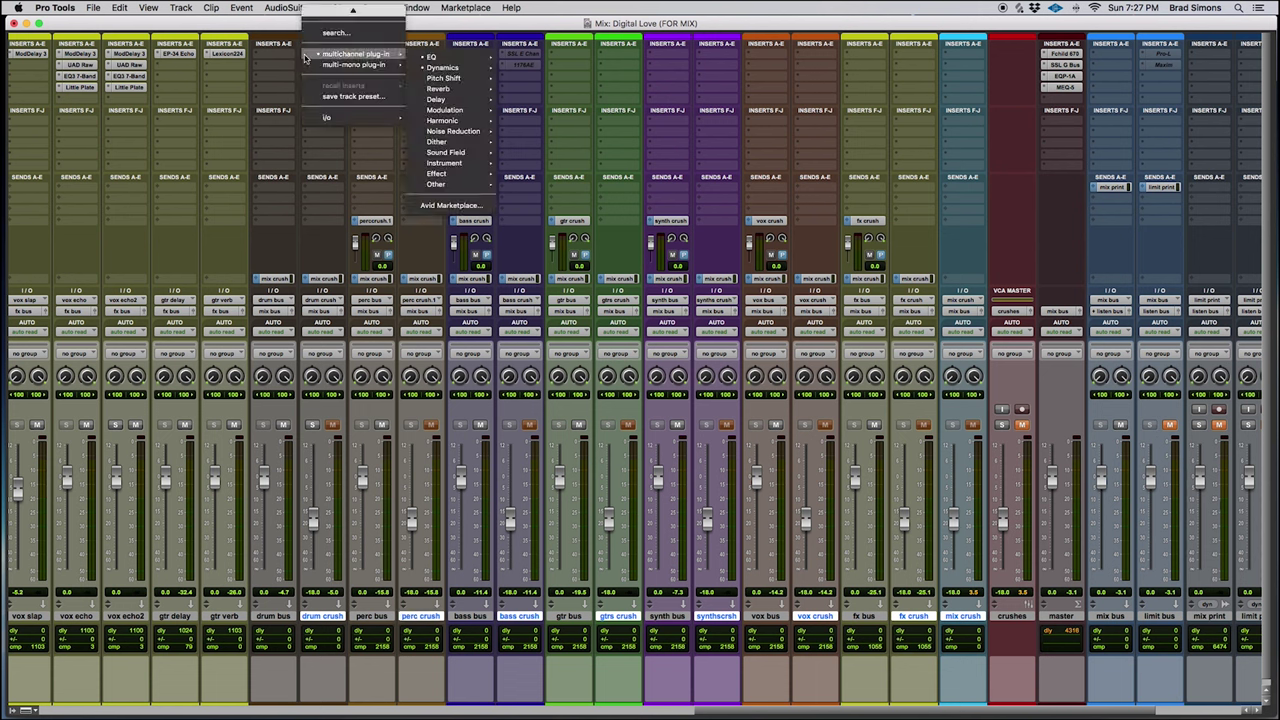
left_click(330, 35)
type("117")
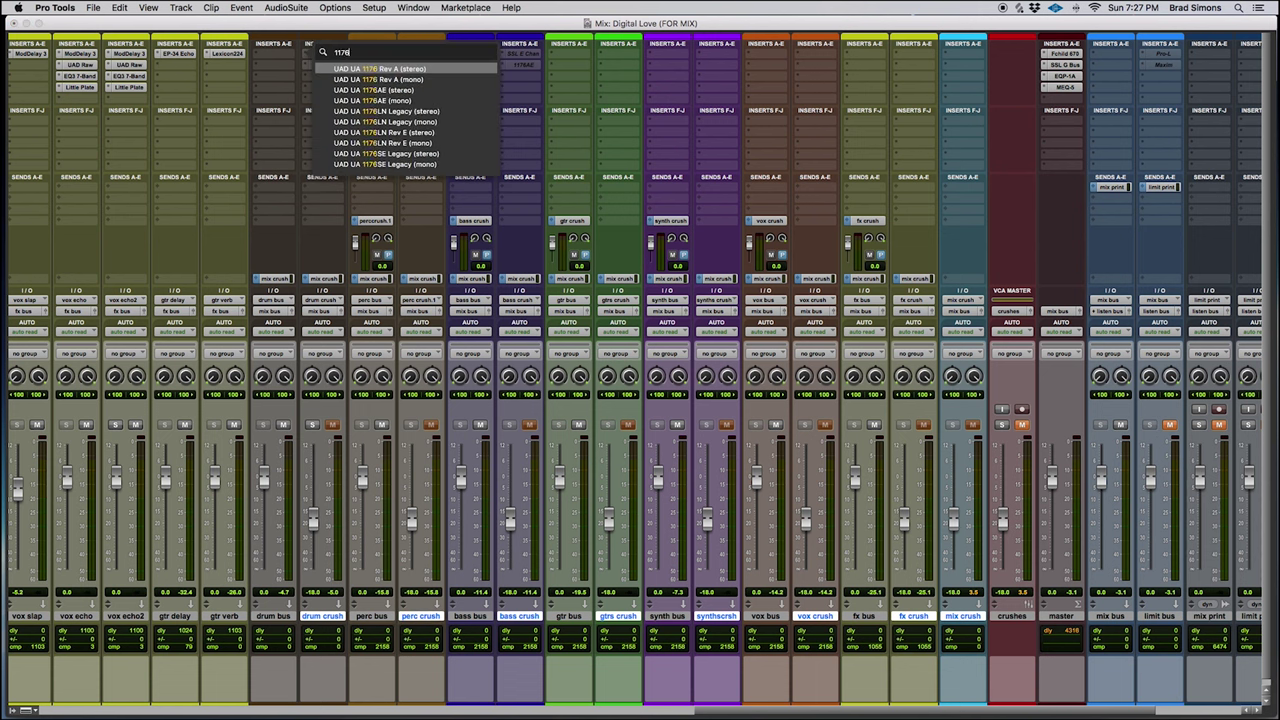
type("6")
key("Return")
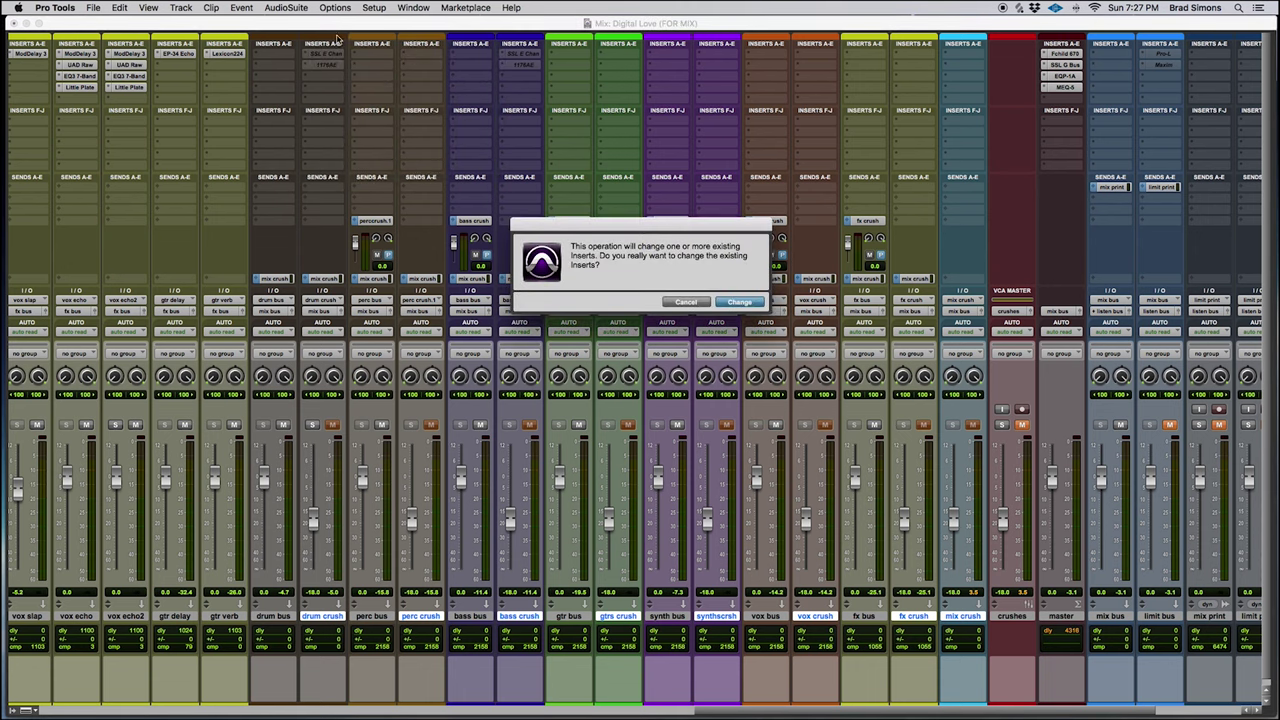
key("Return")
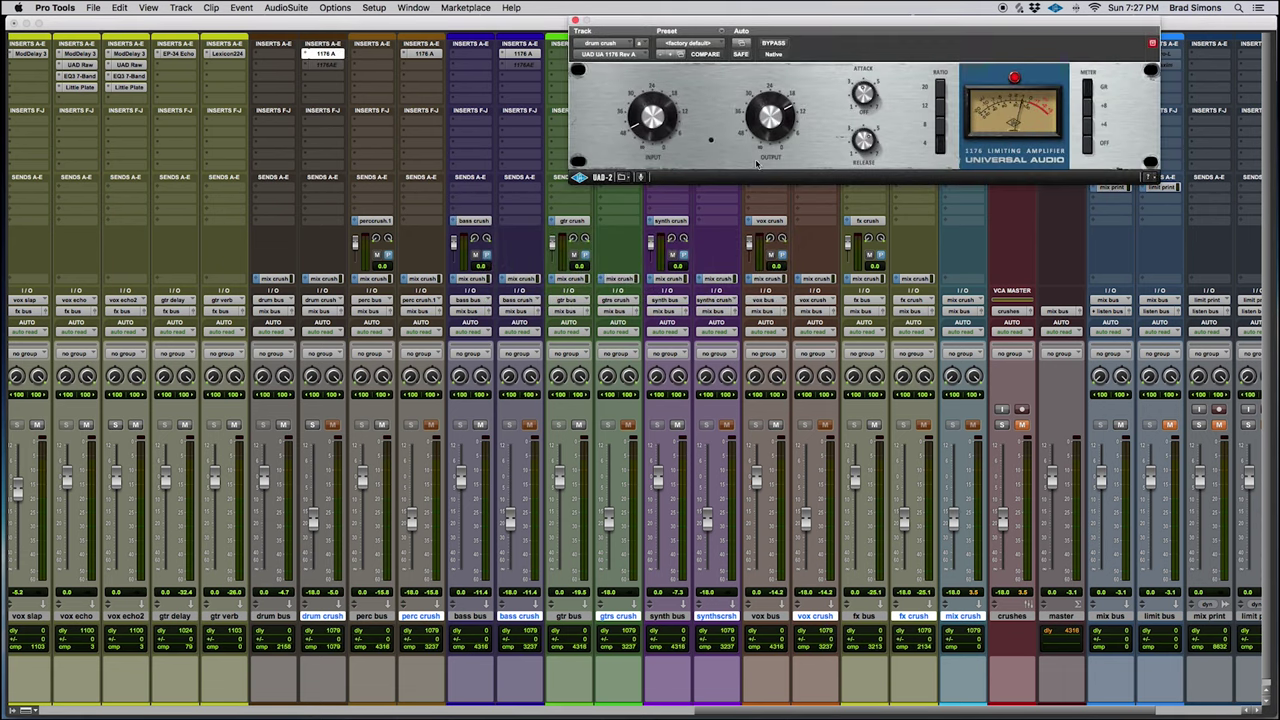
left_click(576, 21)
key("space")
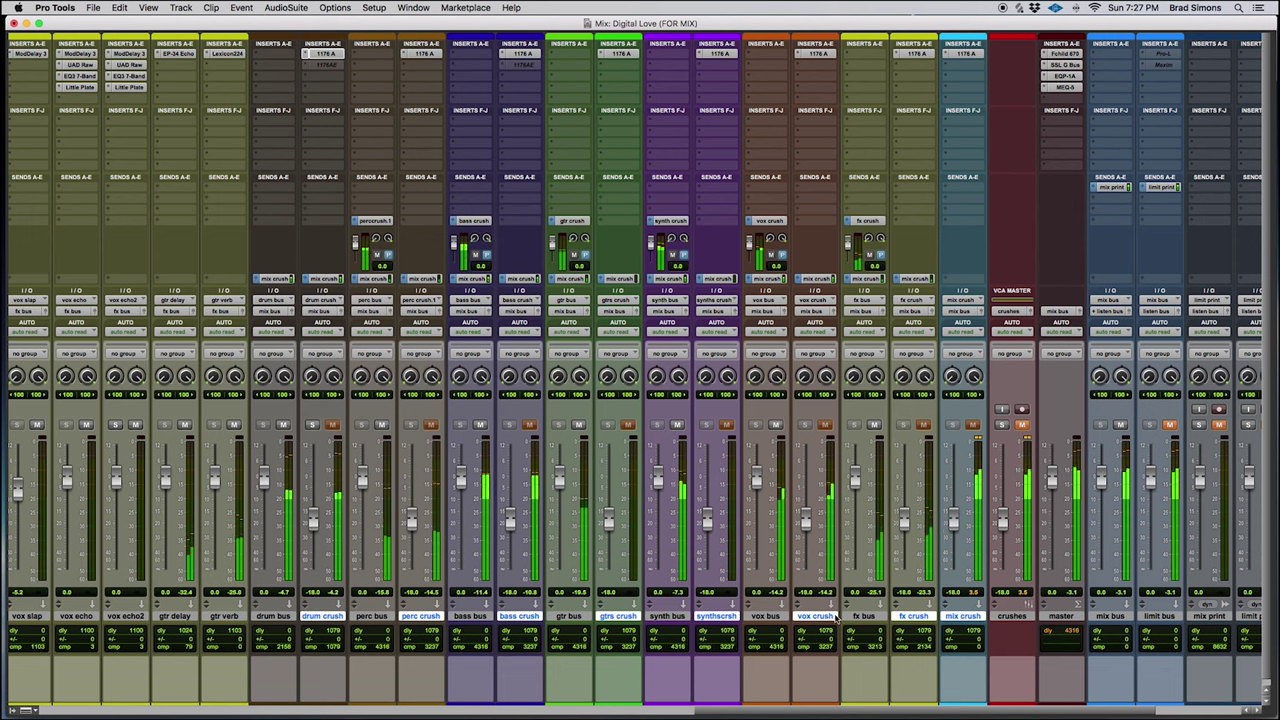
- Stop playback and scroll the mixer back to the left
key("space")
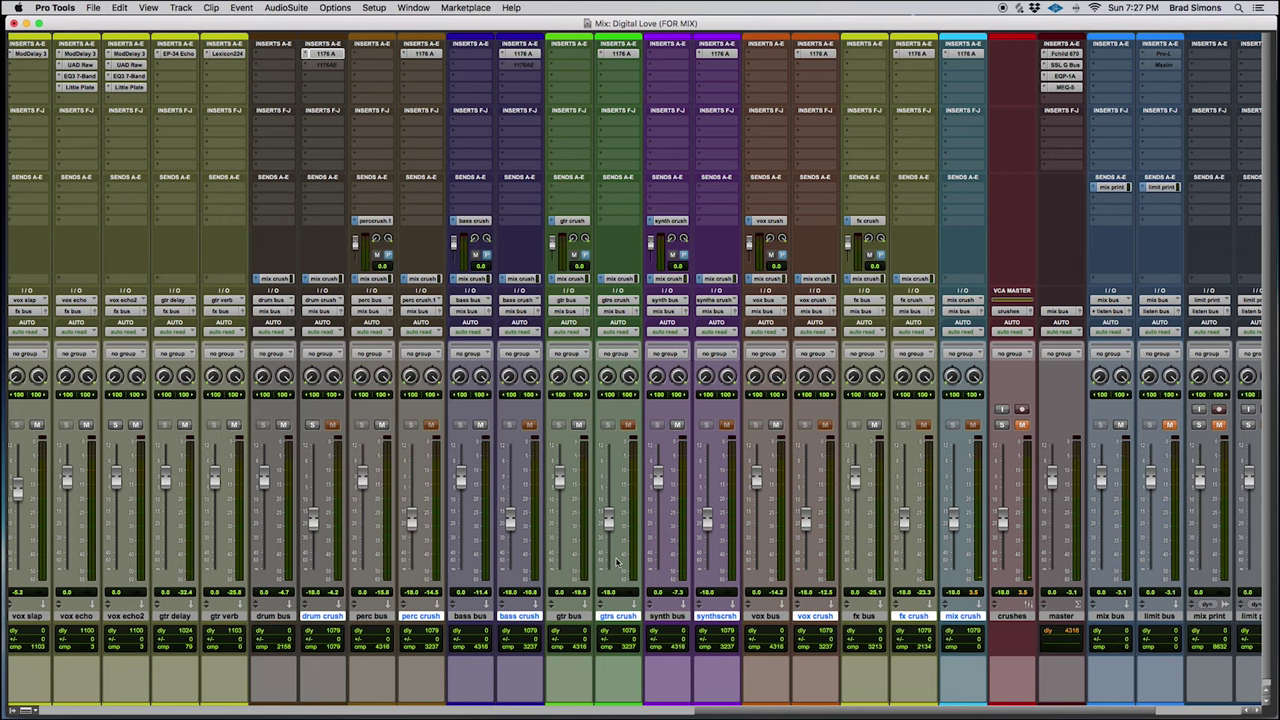
scroll(617, 563, "left", 1)
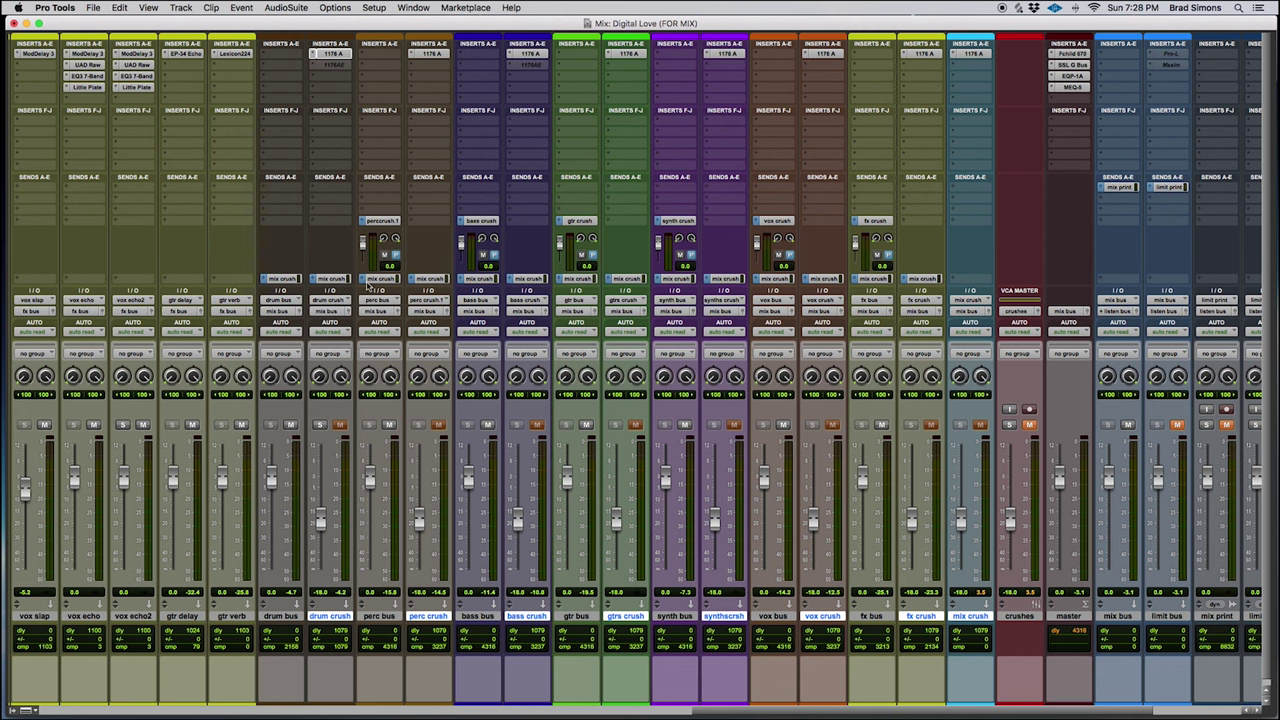
- Expand the mix crush send to show level faders, then select the mix crush and crushes VCA tracks
left_click(366, 284, "alt")
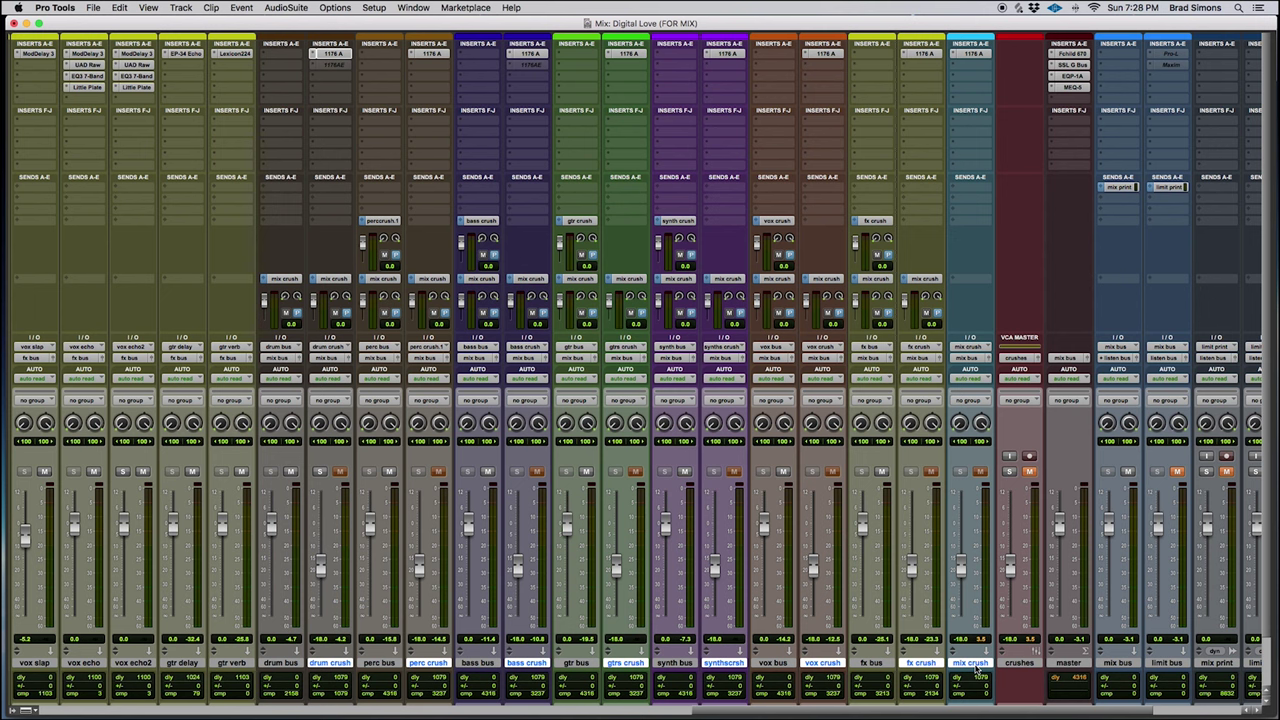
left_click(975, 665)
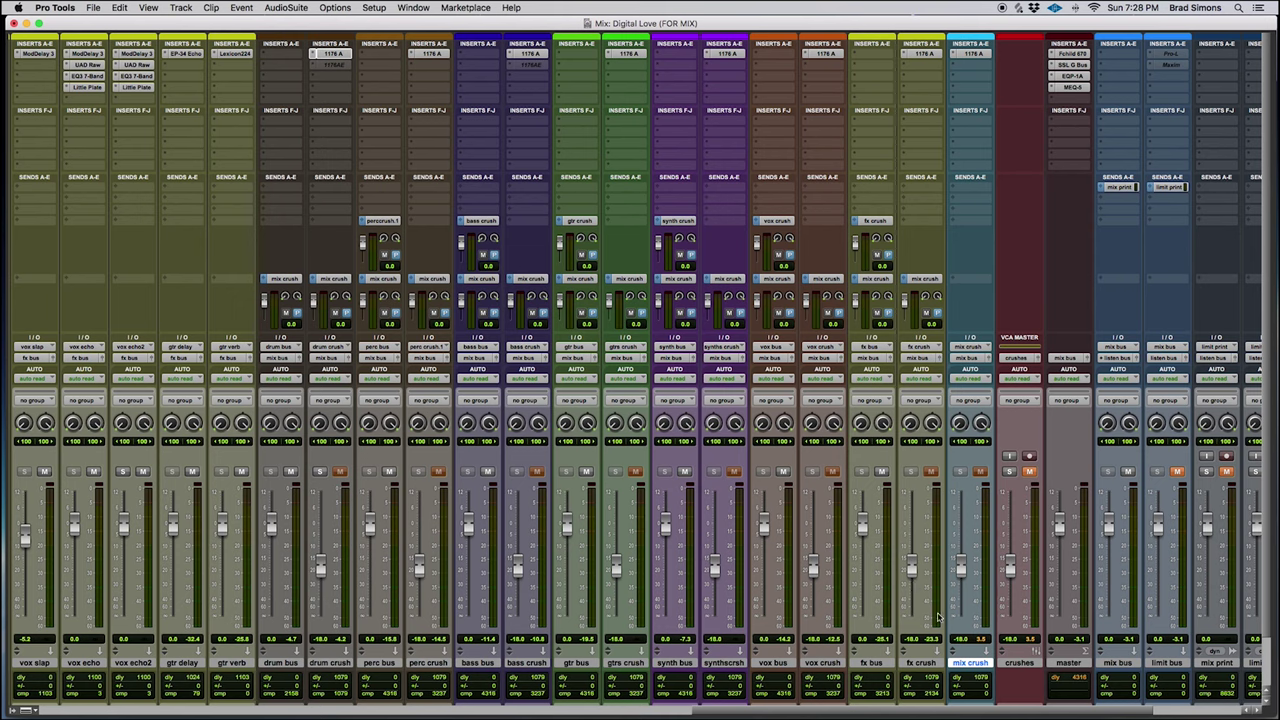
left_click(1027, 664)
scroll(1000, 650, "down", 2)
scroll(1000, 650, "right", 3)
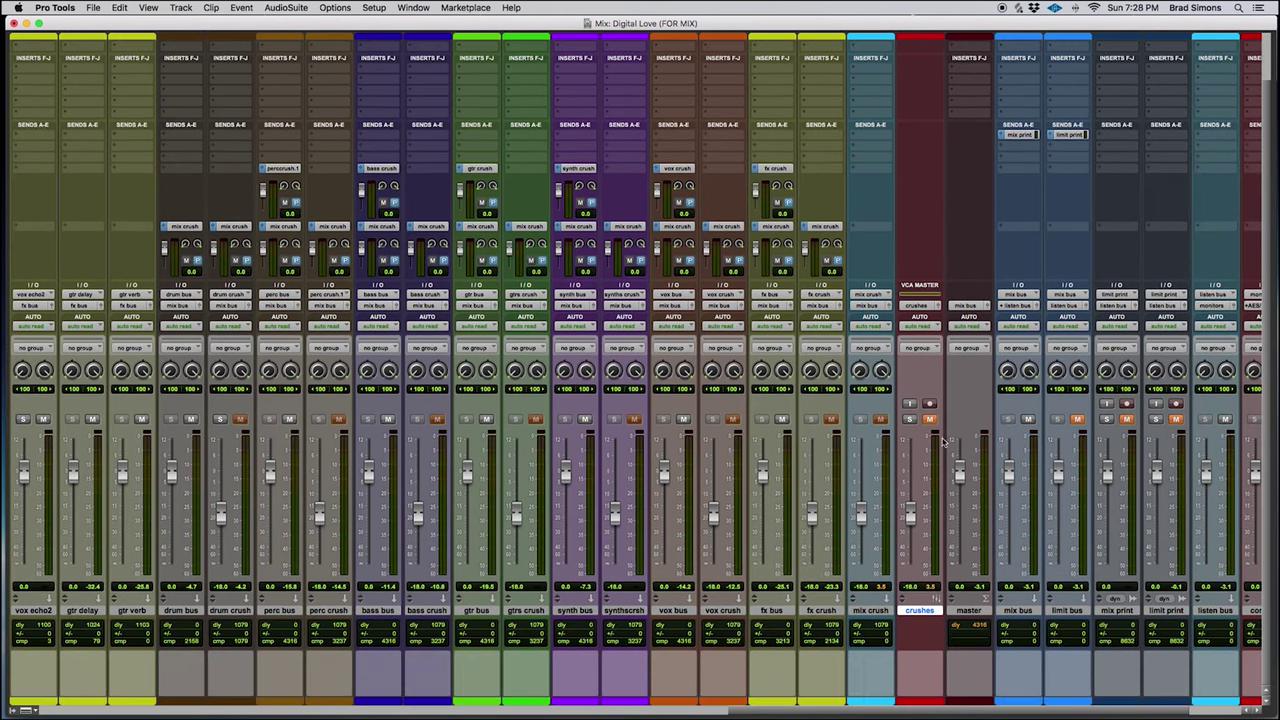
- Toggle the crushes VCA mute several times, ending muted
left_click(930, 419)
left_click(930, 419)
left_click(930, 419)
left_click(930, 419)
- Test the vox crush and mix crush faders, undoing vox and pulling mix crush back down
left_click_drag(713, 525, 713, 497)
key("super+z")
left_click_drag(865, 528, 868, 500)
left_click(864, 501, "alt")
left_click_drag(863, 477, 859, 541)
- Unmute the crushes VCA, try raising all crush tracks, then return them to -18.0 and leave unmuted
left_click(930, 419)
mouse_move(912, 515)
left_mouse_down()
mouse_move(912, 487)
mouse_move(912, 522)
left_mouse_up()
left_click(930, 419)
left_click(930, 419)
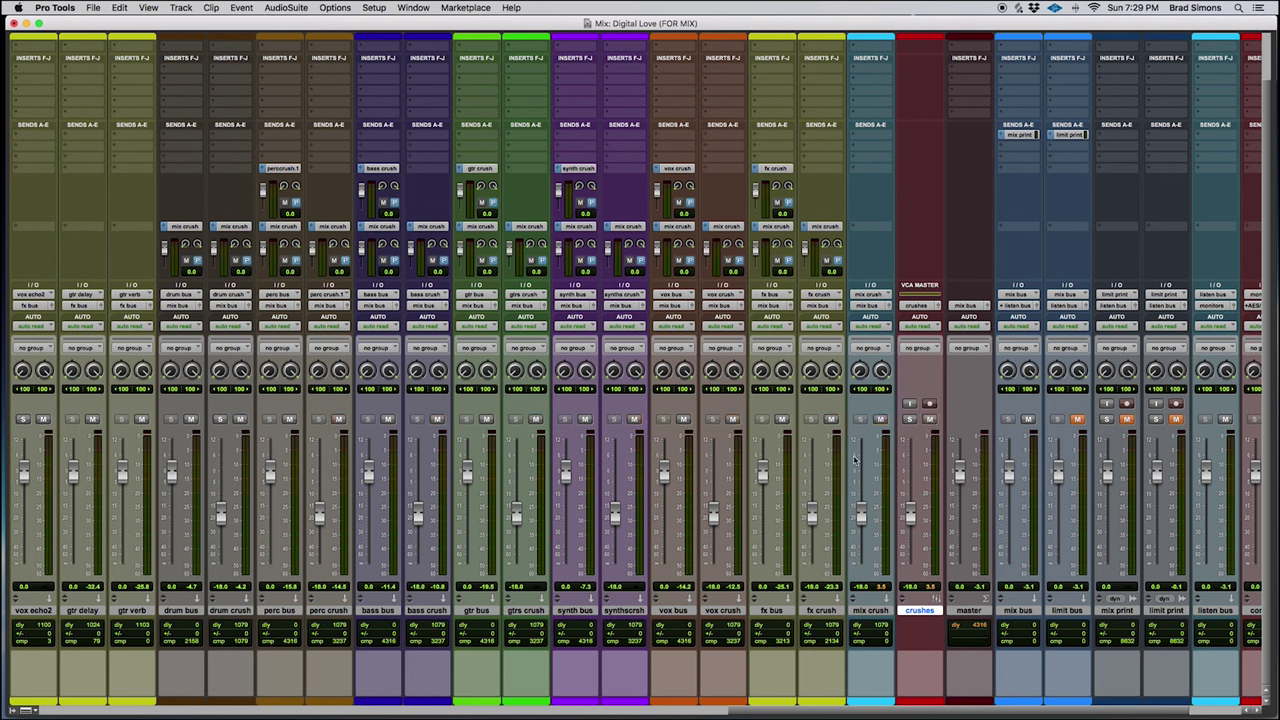
- Scroll the mixer and select the perc crush, drum crush and mix crush tracks
scroll(924, 467, "up", 2)
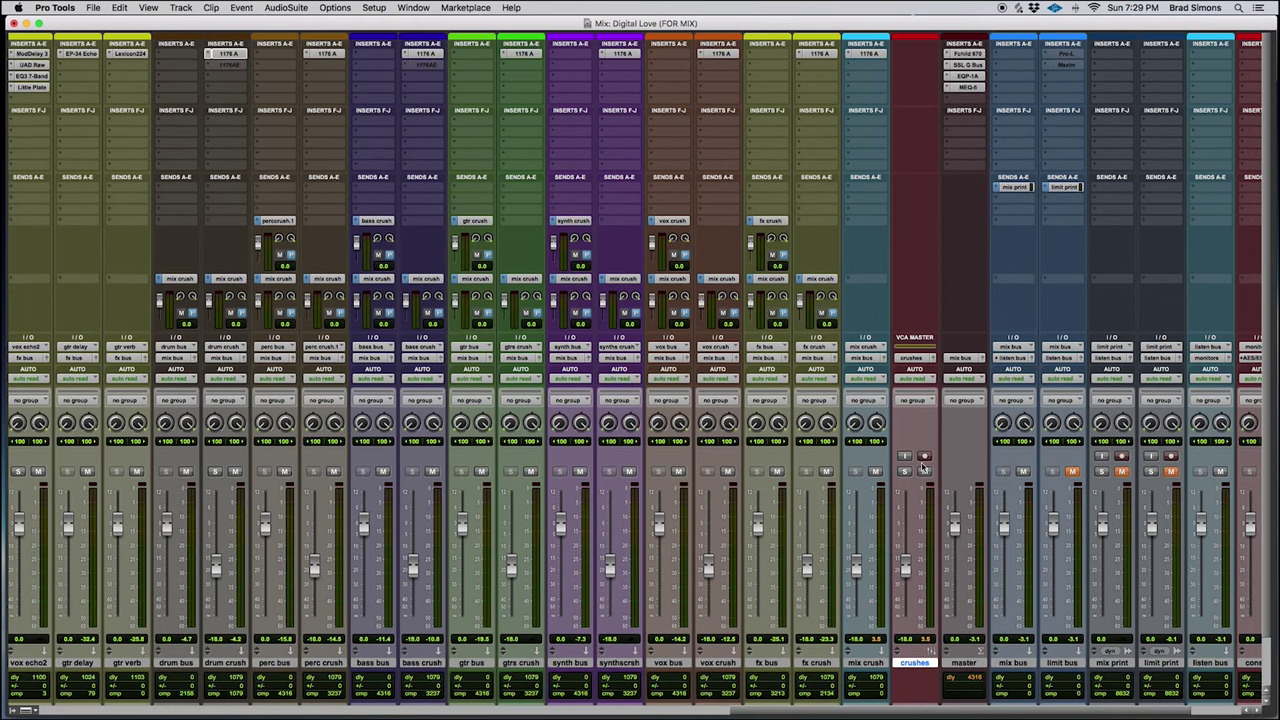
scroll(924, 458, "right", 1)
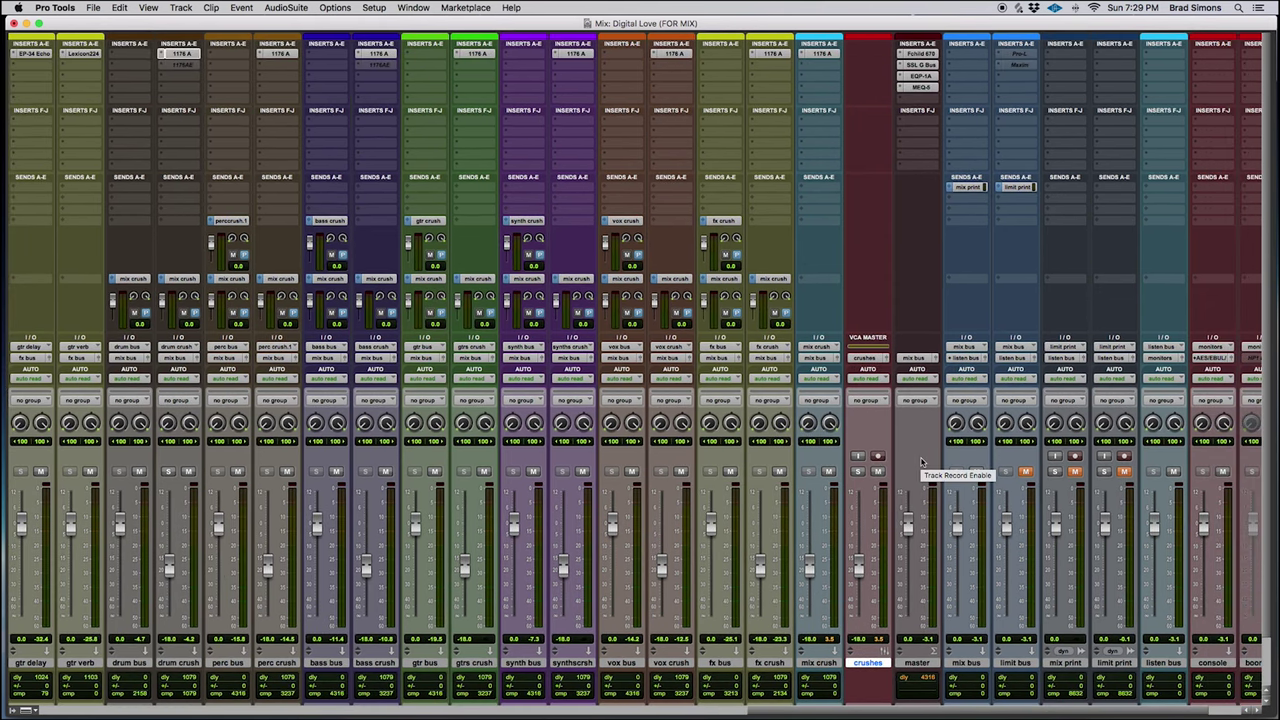
scroll(828, 551, "left", 3)
scroll(828, 551, "left", 1)
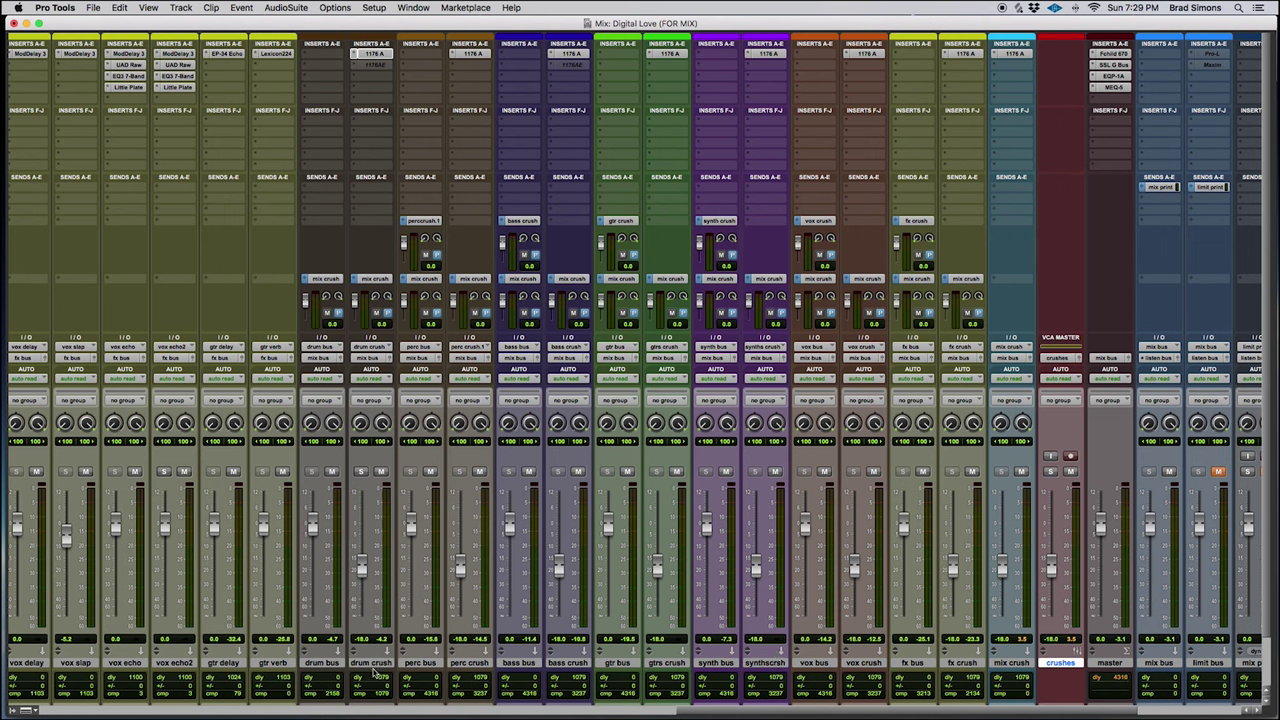
left_click(469, 662)
left_click(371, 662)
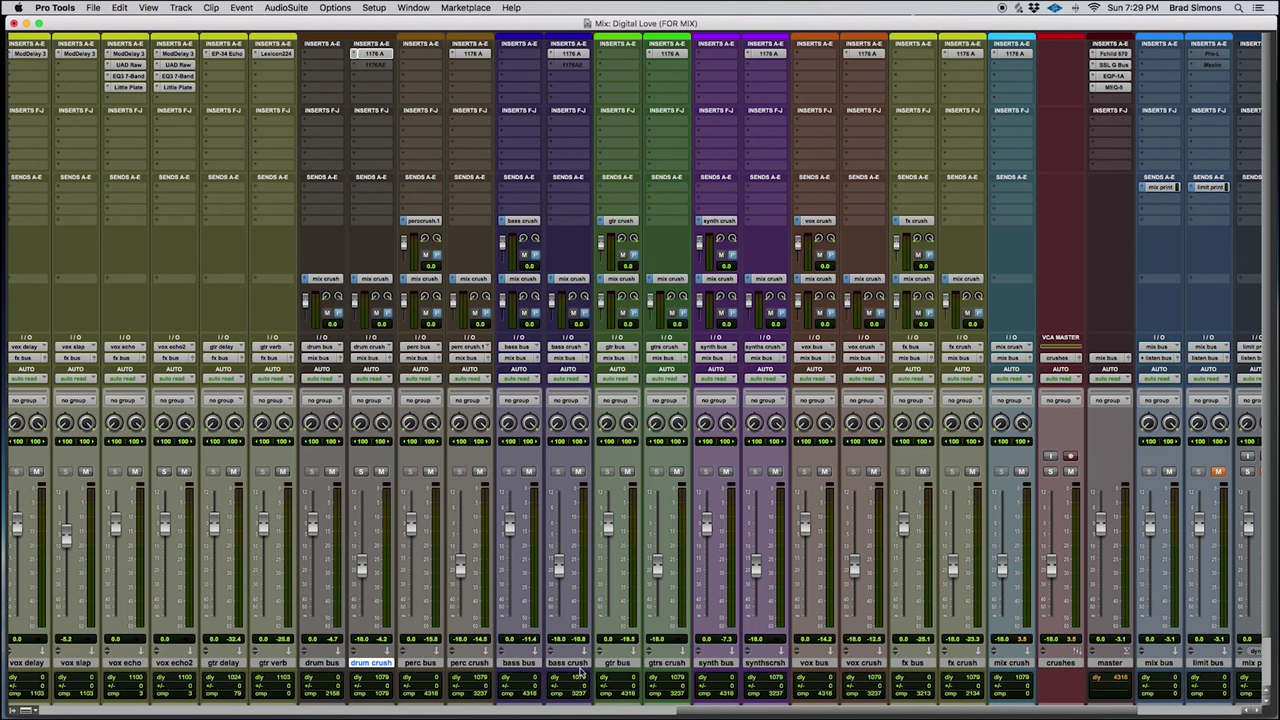
left_click(1010, 663)
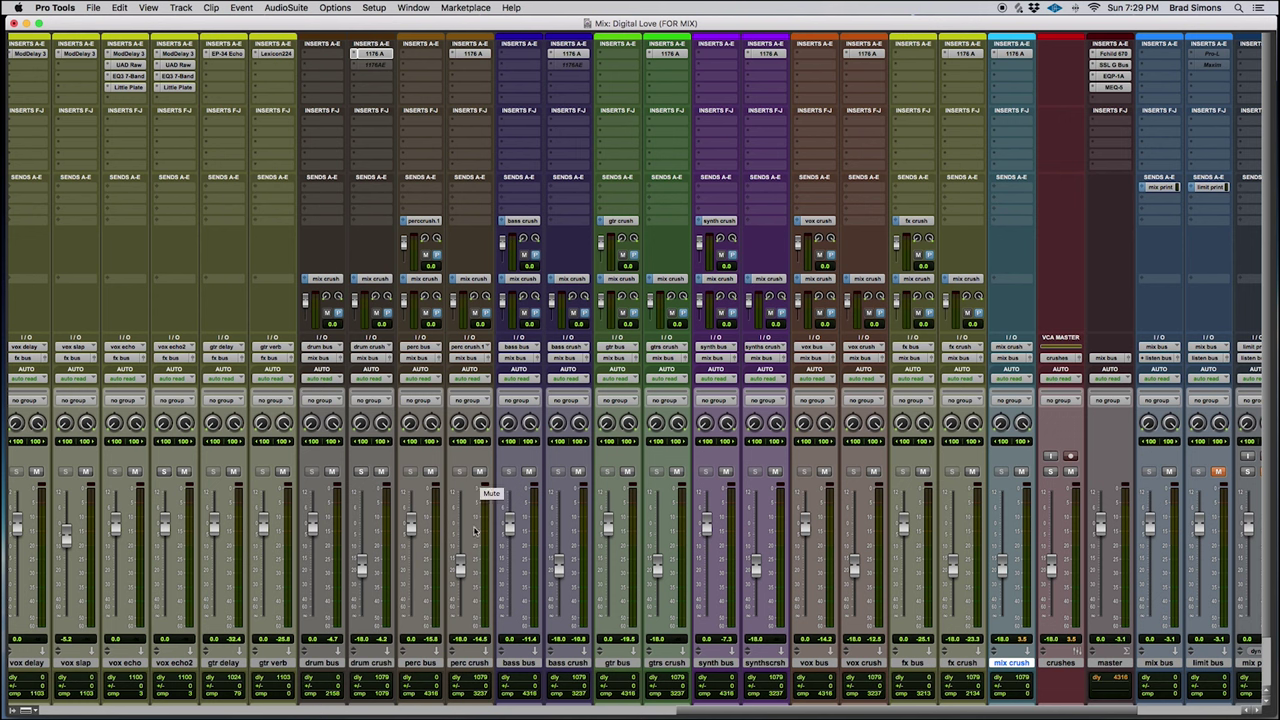
- Mute and lower perc crush then undo it, and collapse the mix crush send faders
left_click(479, 472)
left_click_drag(451, 651, 478, 716)
key("super+z")
key("super+z")
left_click(948, 284)
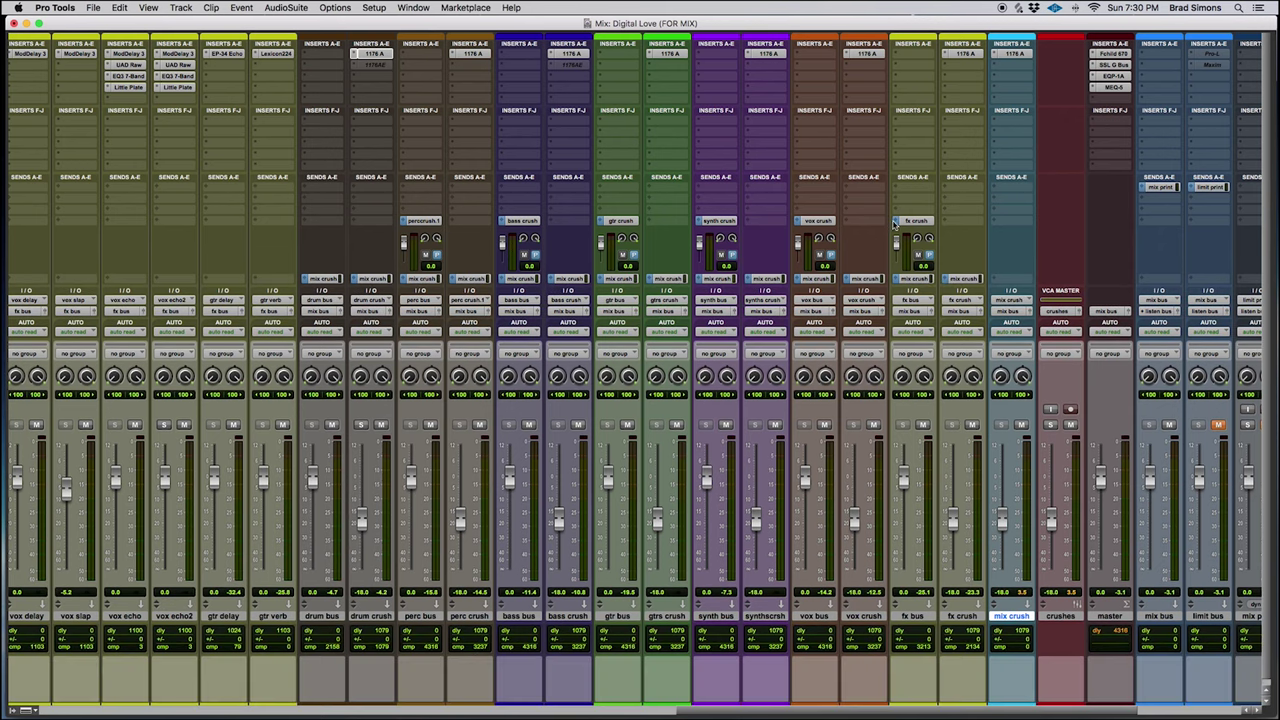
- Collapse the remaining send level faders into plain send slots
left_click(898, 226)
scroll(940, 188, "right", 5)
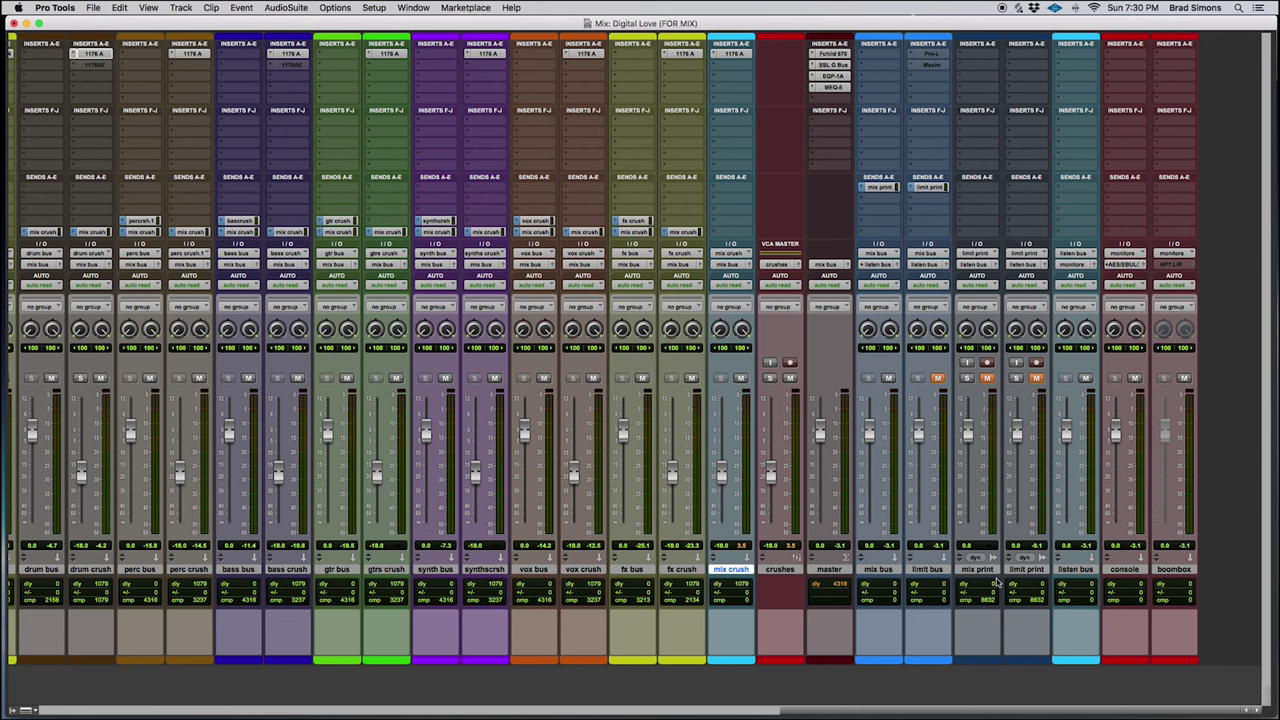
scroll(493, 460, "left", 10)
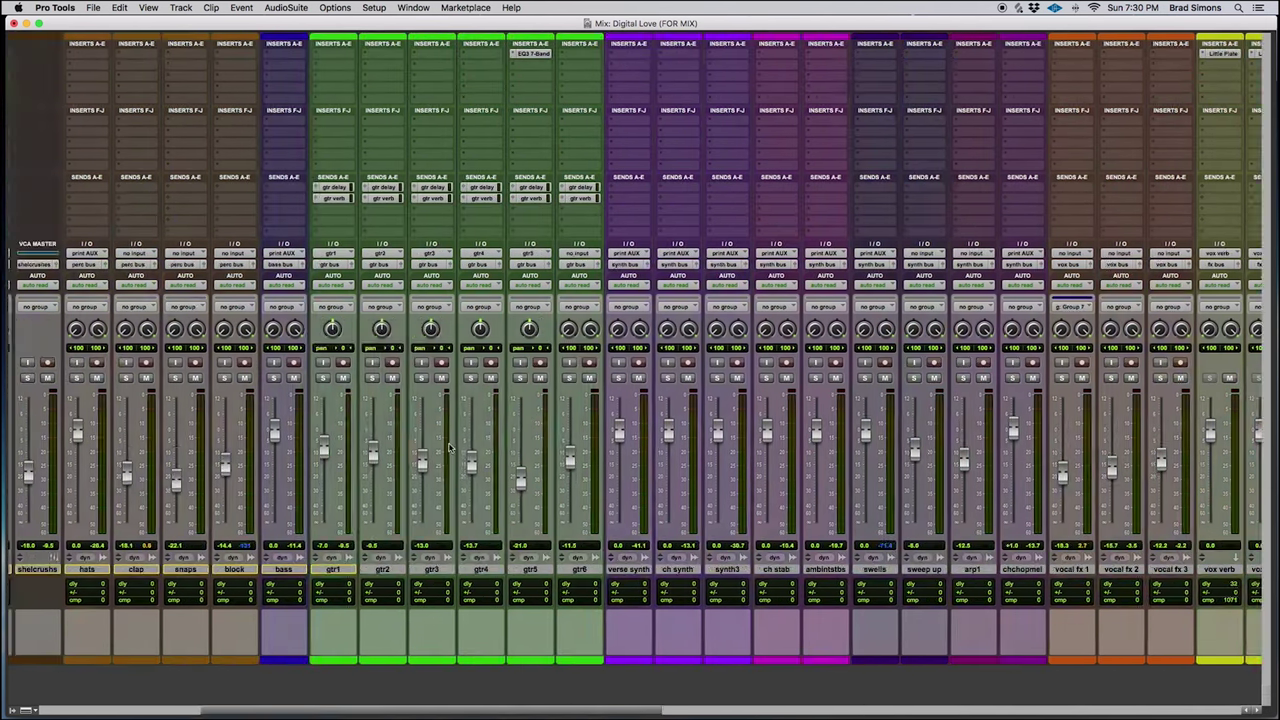
scroll(665, 392, "right", 2)
scroll(665, 392, "left", 2)
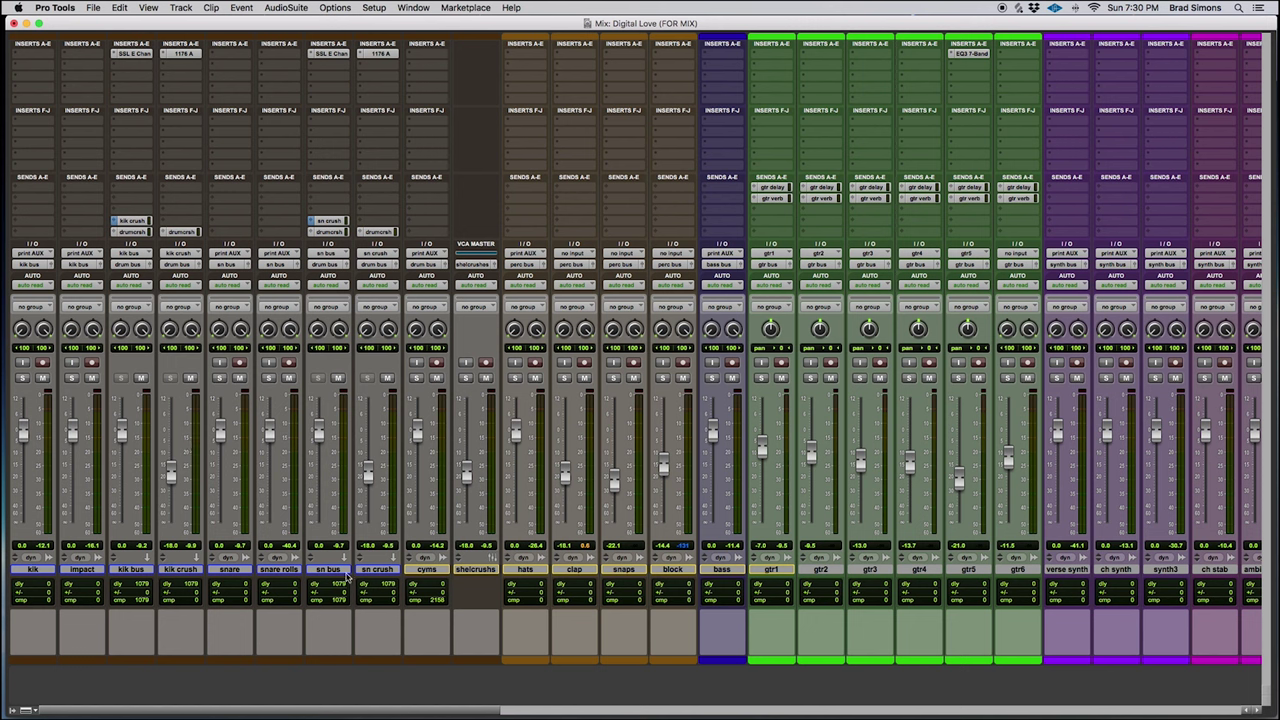
- Select the sn bus track and toggle the shelcrushs VCA mute on and off twice
left_click(333, 570)
scroll(388, 502, "right", 2)
scroll(388, 502, "right", 1)
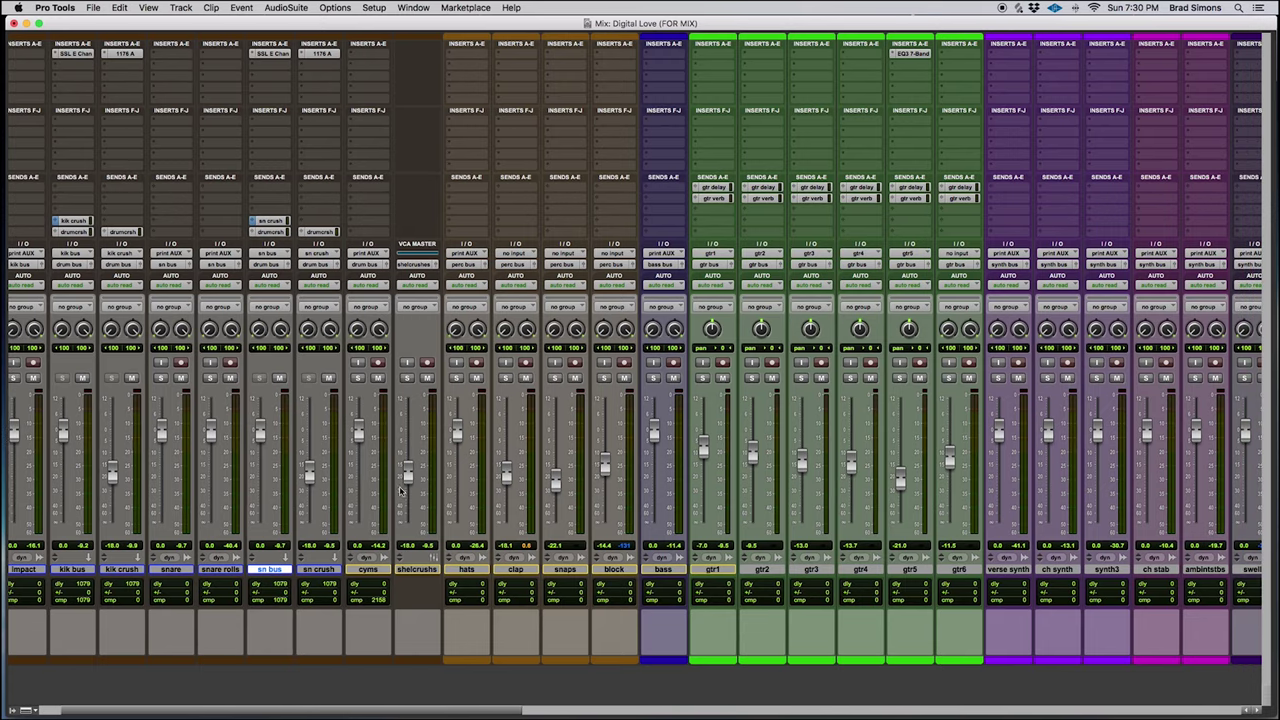
left_click(427, 380)
left_click(427, 380)
left_click(427, 380)
left_click(427, 380)
- Raise the crushes VCA fader from -18.0 to about -7.0 dB, then select the drum bus track
mouse_move(407, 460)
left_mouse_down()
mouse_move(407, 498)
mouse_move(407, 470)
left_mouse_up()
scroll(622, 462, "right", 10)
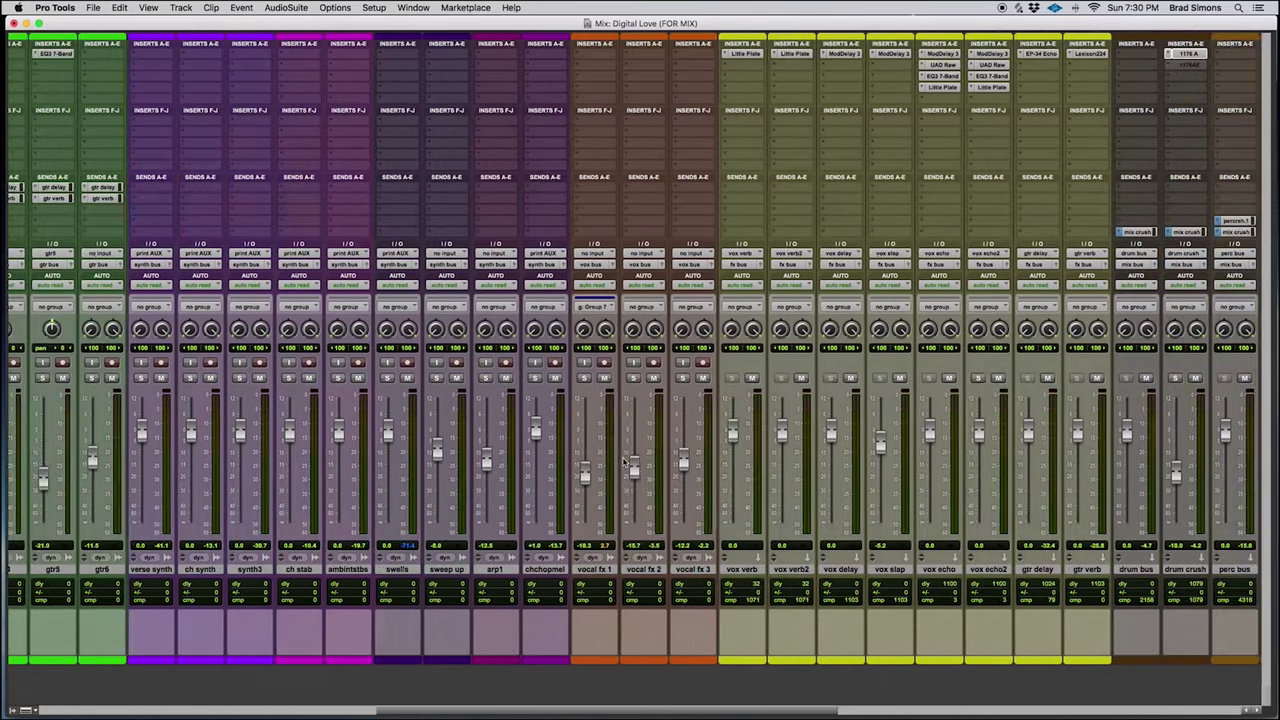
scroll(622, 462, "right", 15)
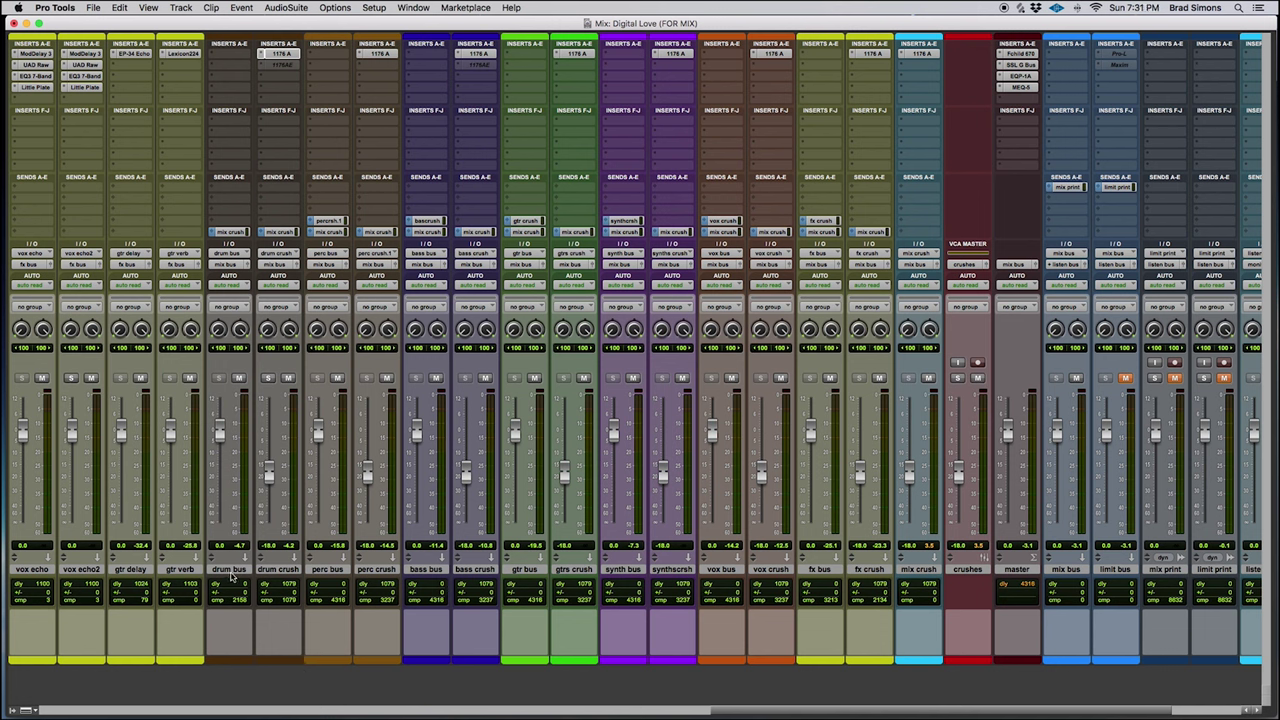
left_click(229, 569)
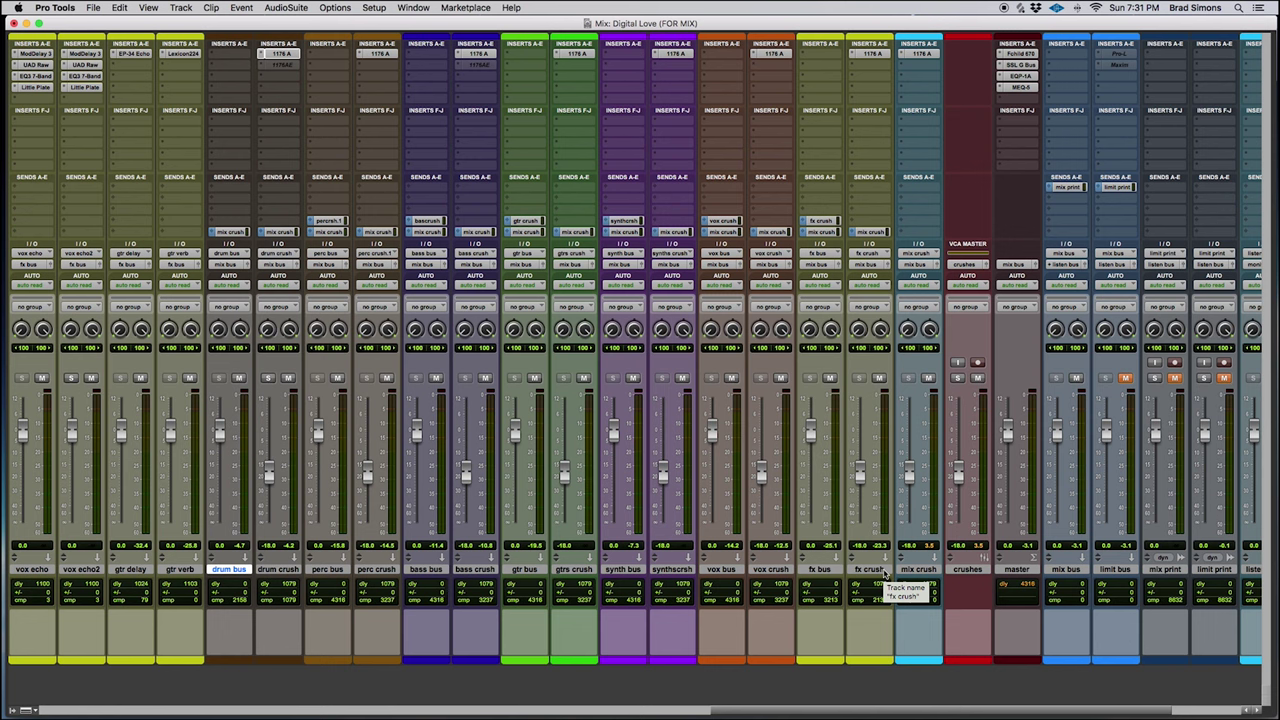
key("super+equal")
key("super+equal")
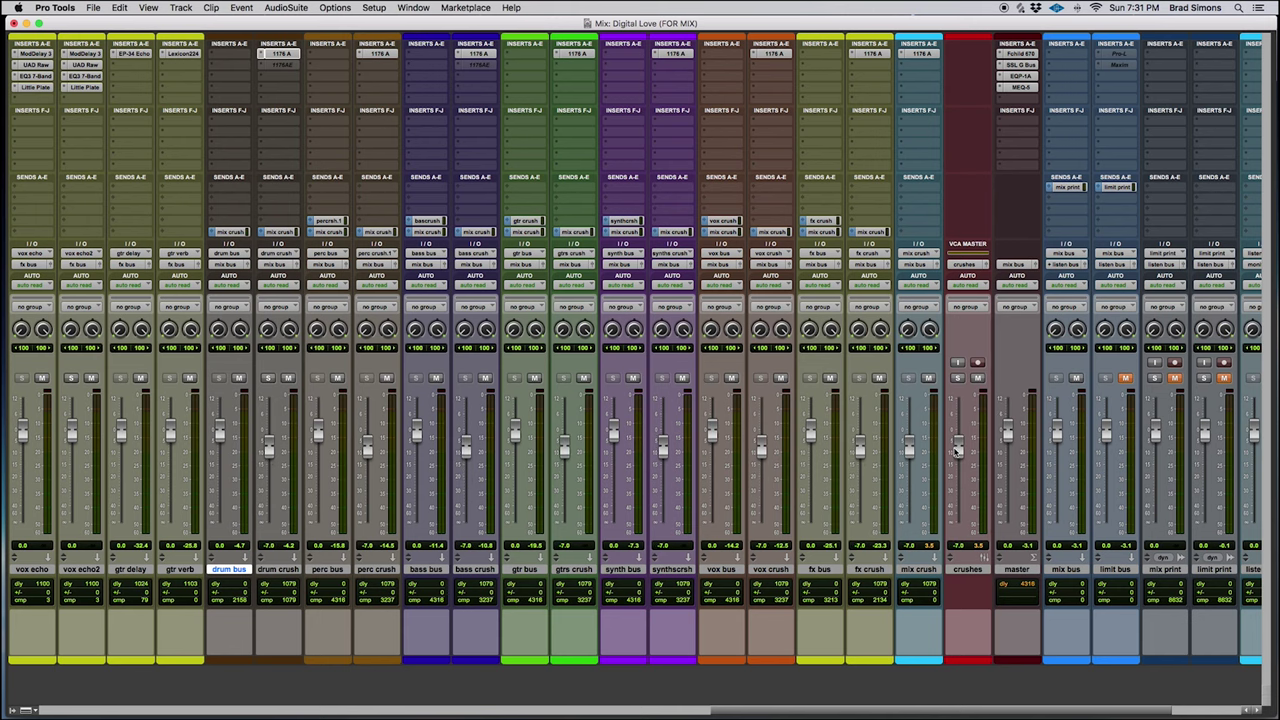
- Show the crushes VCA at -11.0 in the mixer and test its mute on and off
key("super+equal")
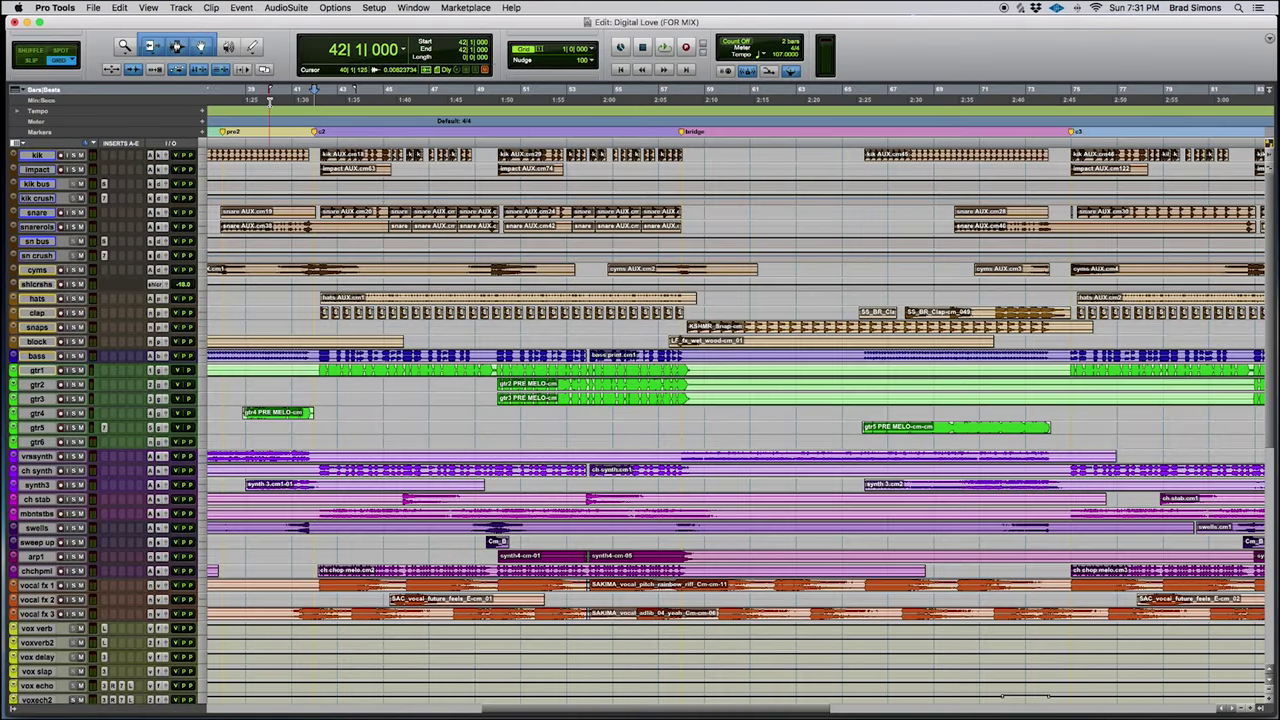
key("super+equal")
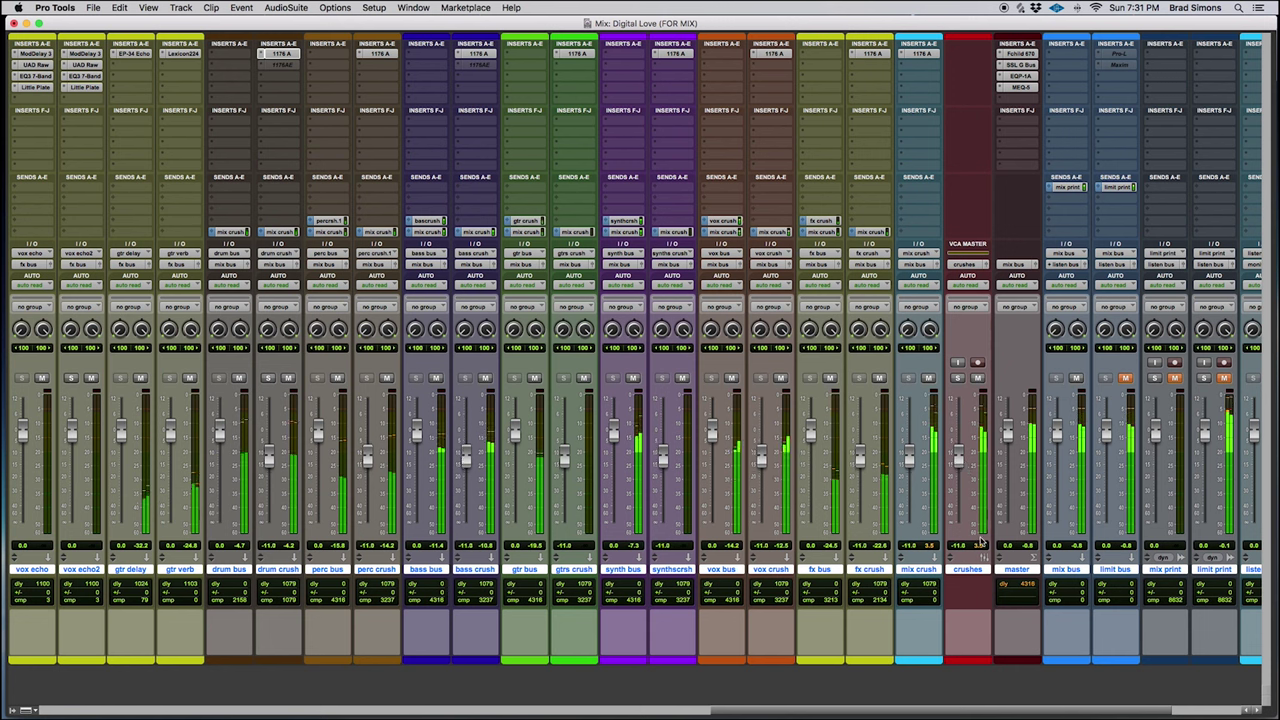
left_click(977, 378)
left_click(977, 378)
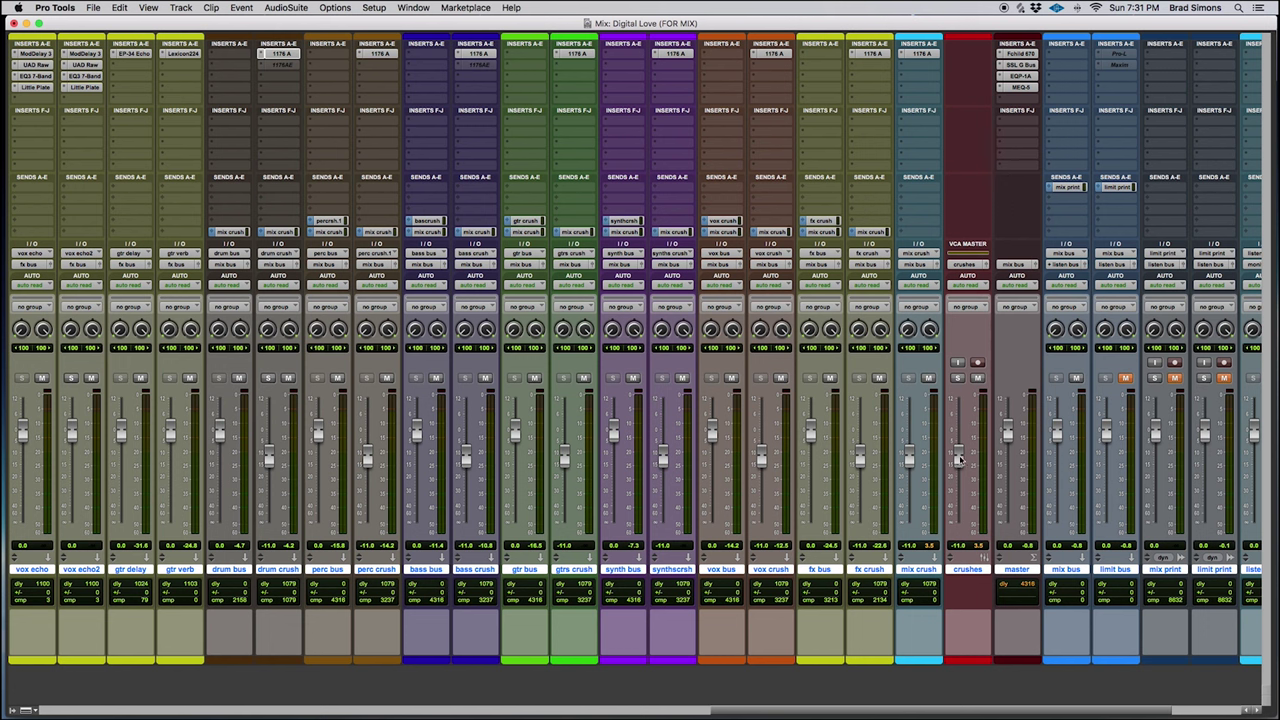
- Pull the crushes VCA down so every crush bus sits at about -17.0 dB, and start playback
left_click_drag(958, 458, 958, 470)
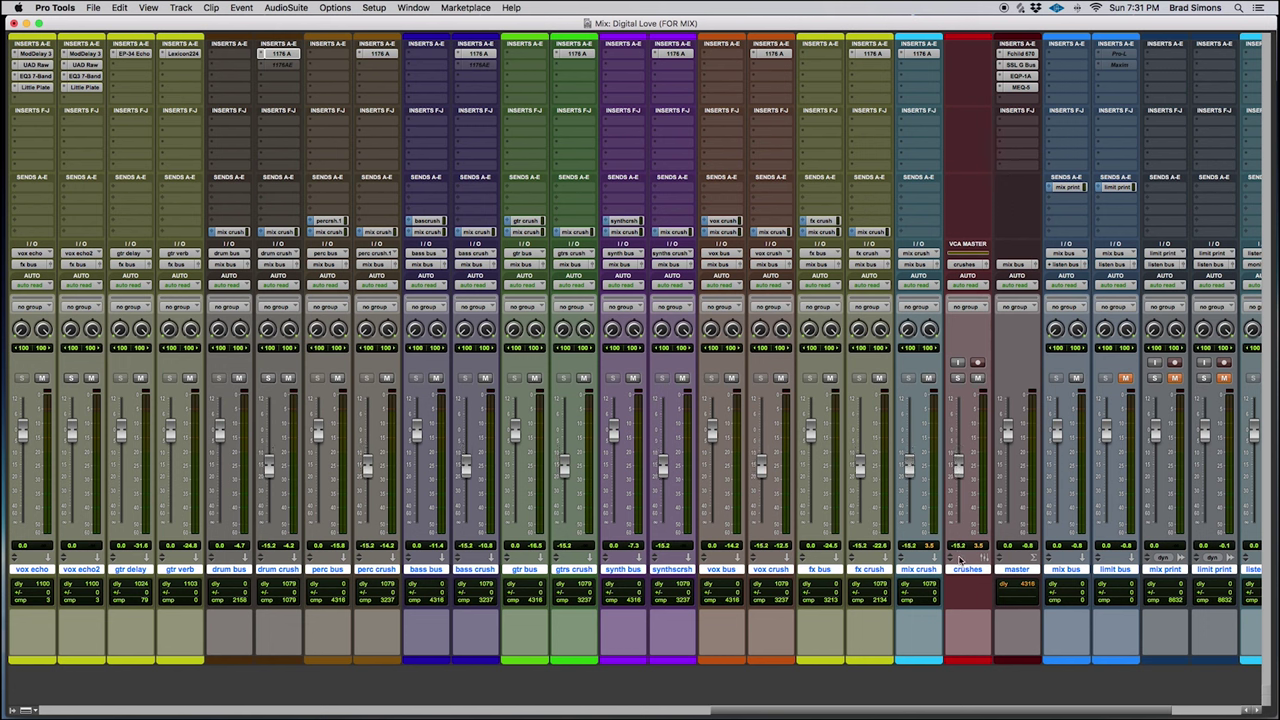
left_click_drag(958, 555, 955, 606)
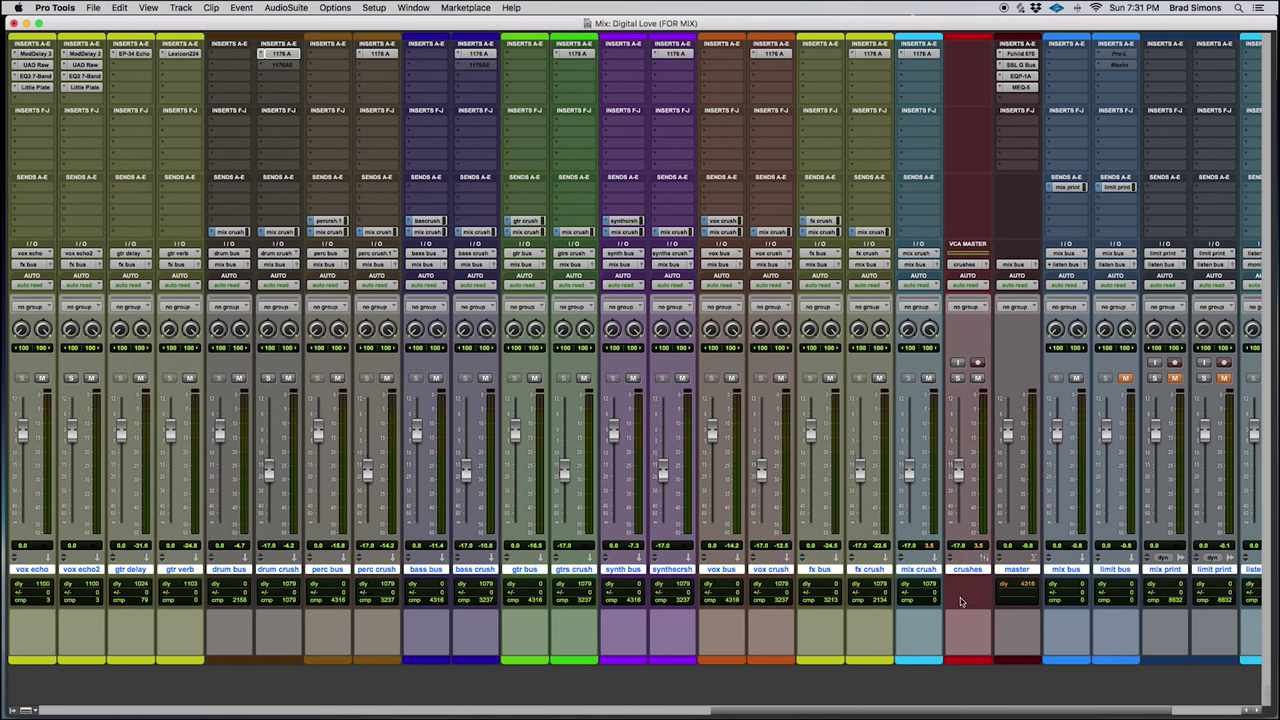
key("space")
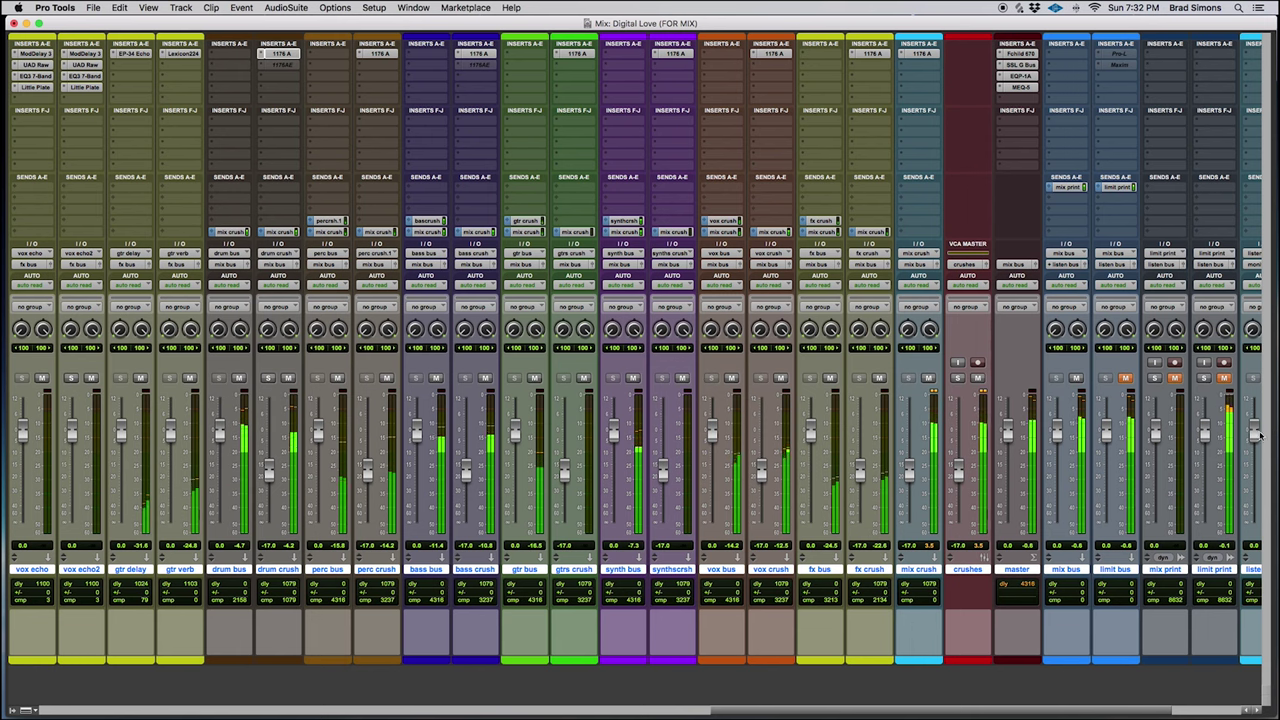
- Set the play position to bar 45 in the timeline and play from there with the mixer showing
key("super+equal")
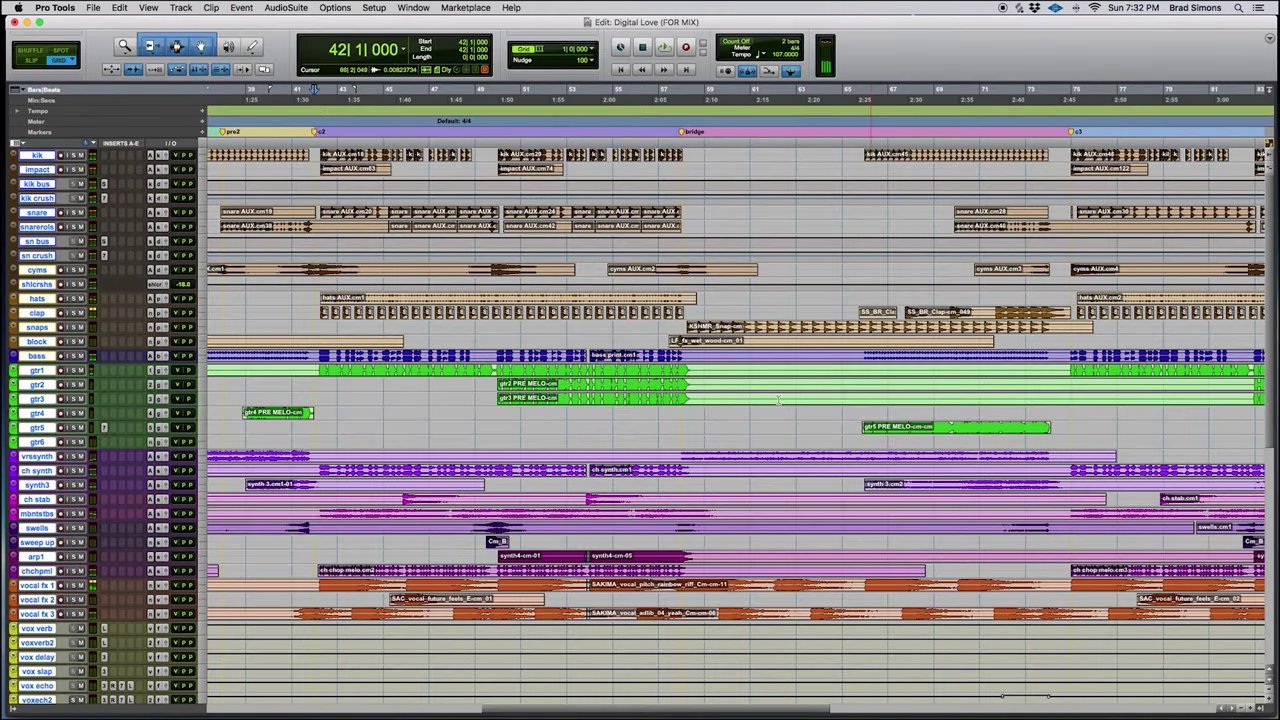
scroll(463, 337, "left", 10)
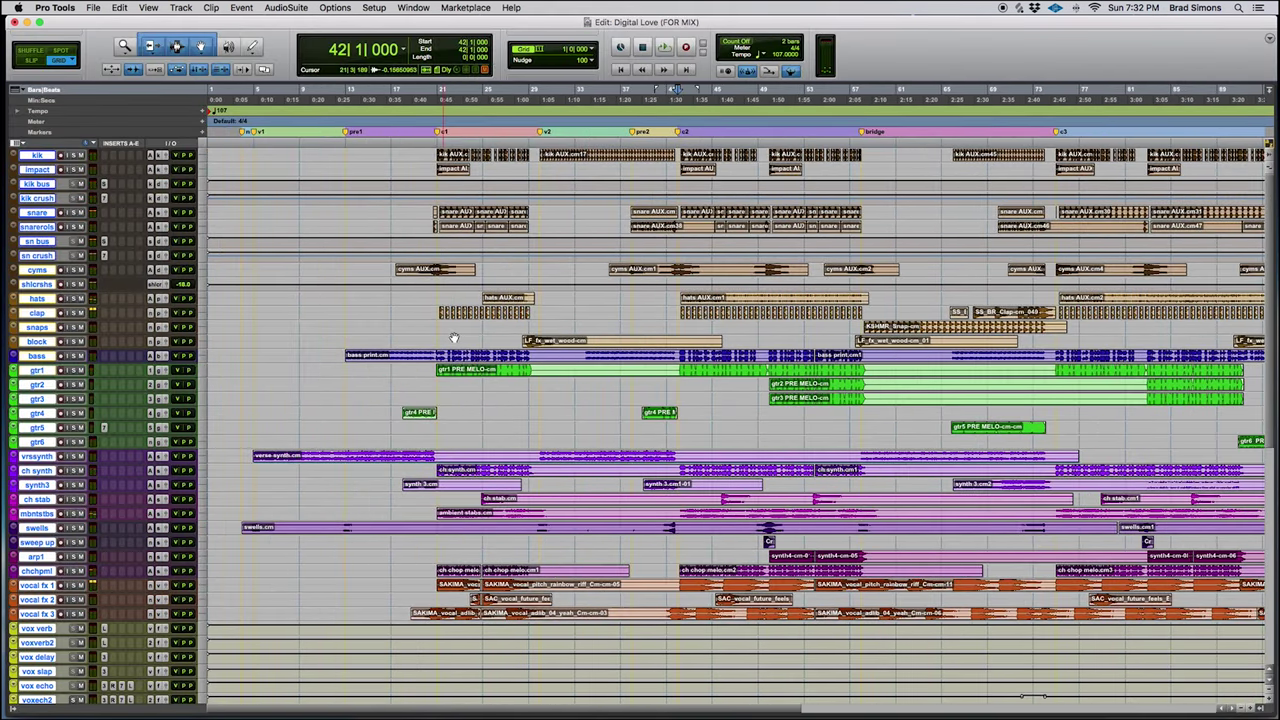
key("super+bracketright")
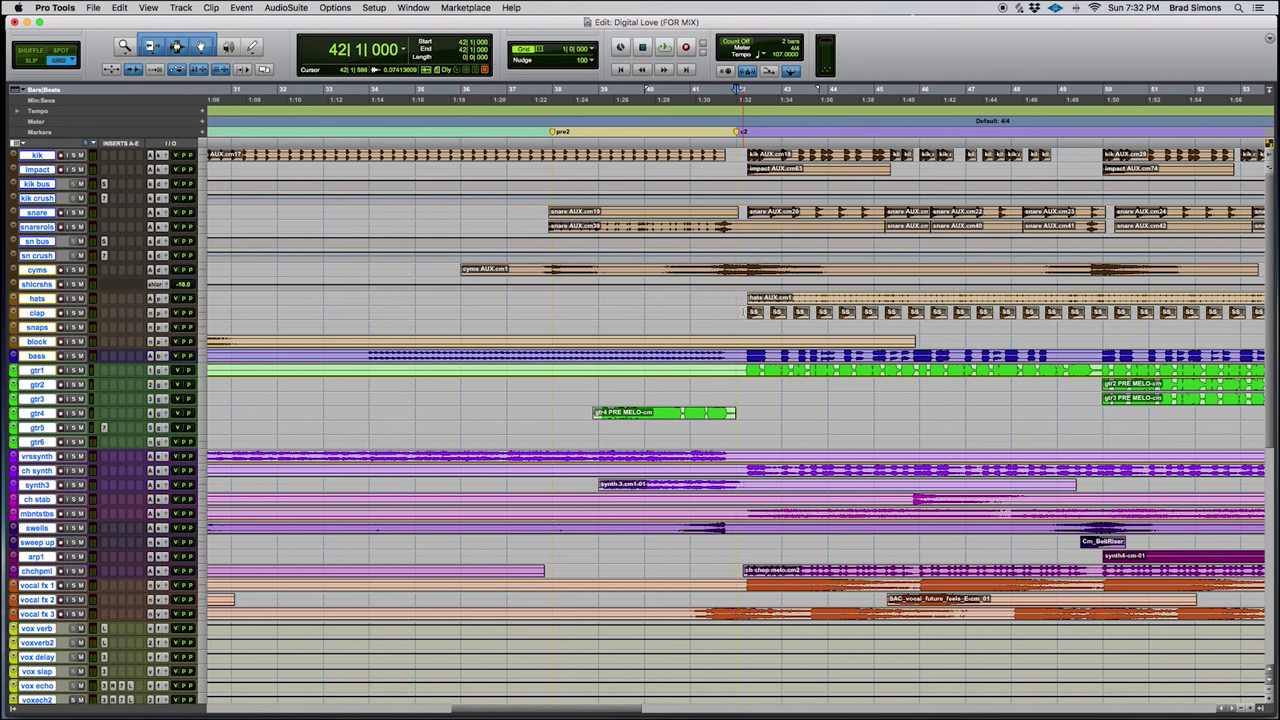
key("super+bracketleft")
key("super+bracketleft")
key("super+bracketleft")
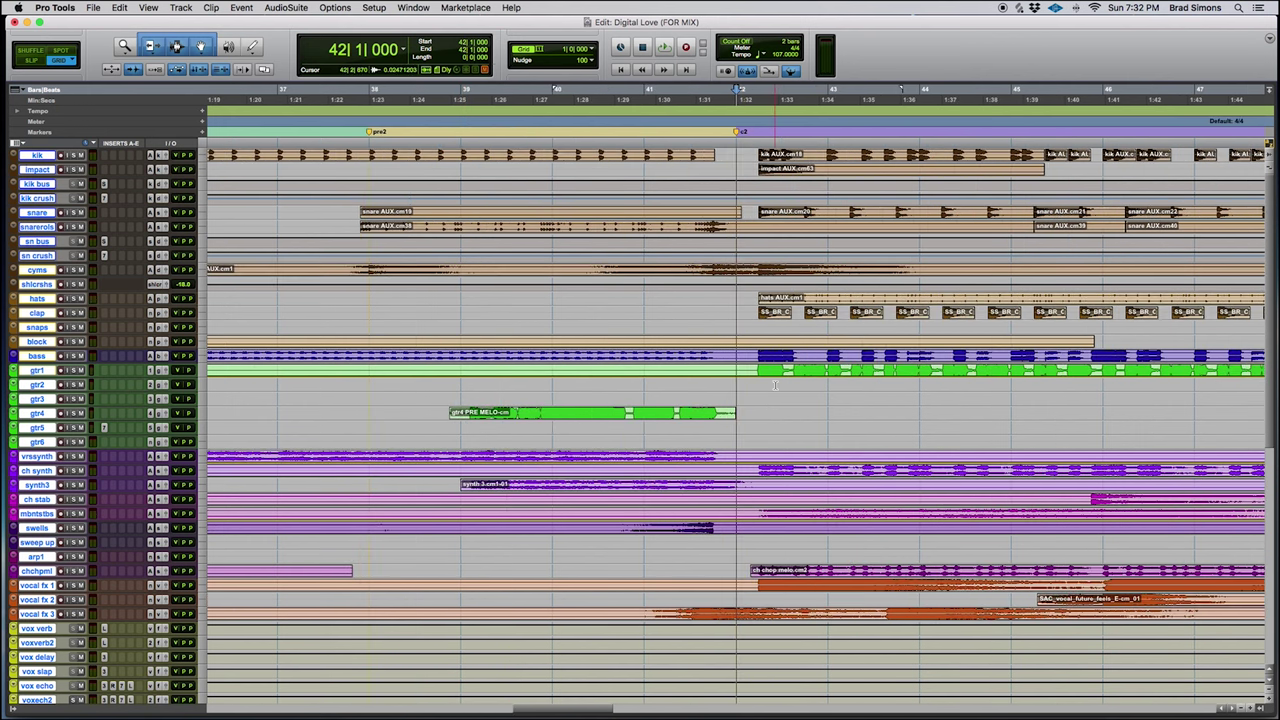
key("super+equal")
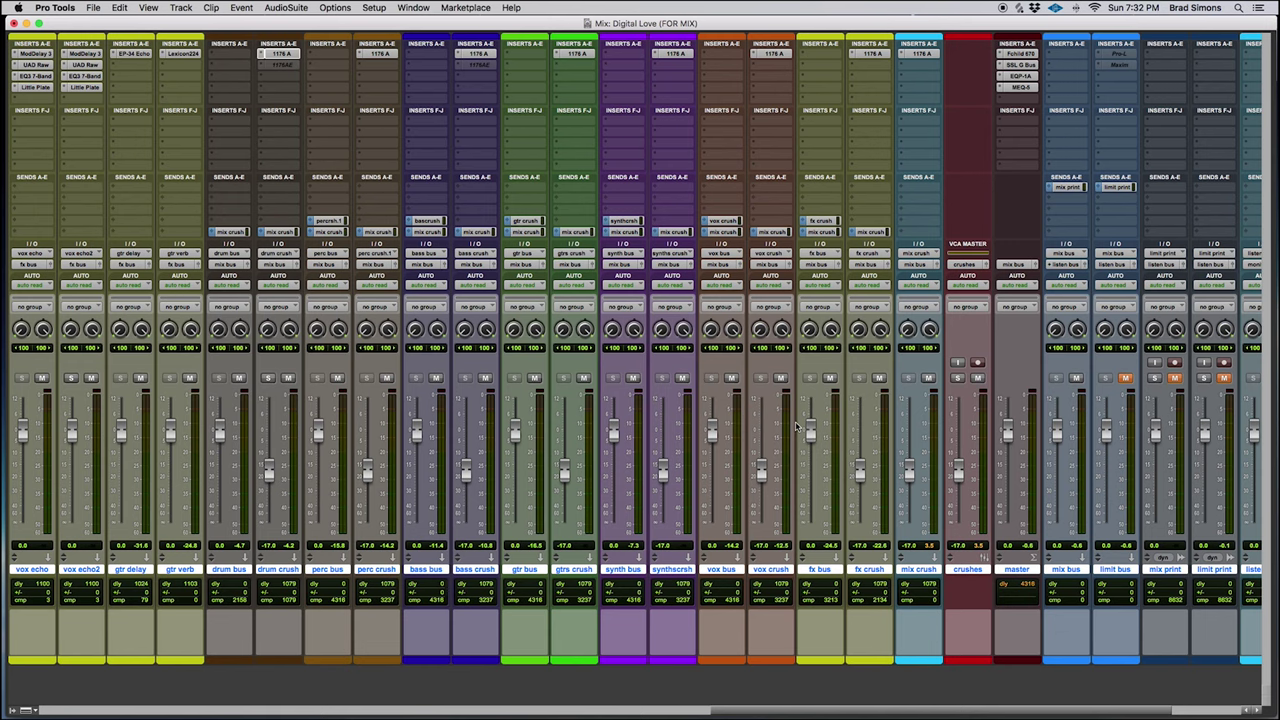
key("super+equal")
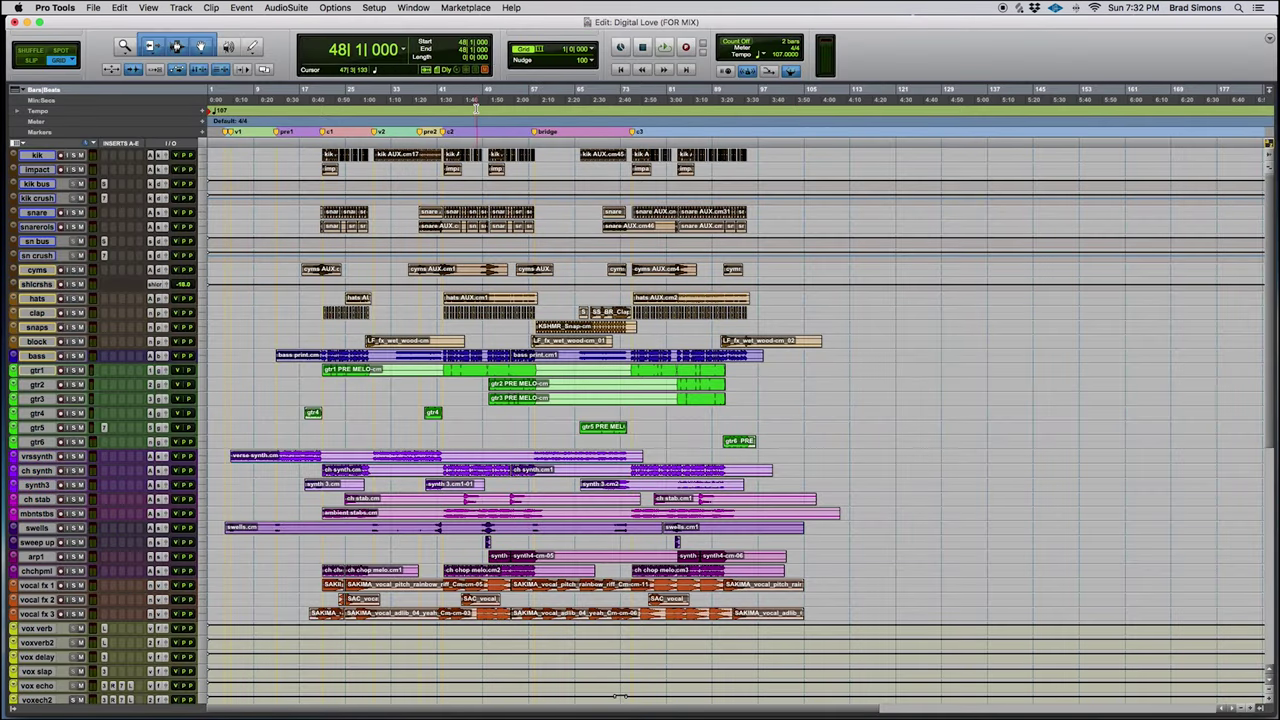
key("super+bracketright")
key("super+bracketright")
key("super+bracketleft")
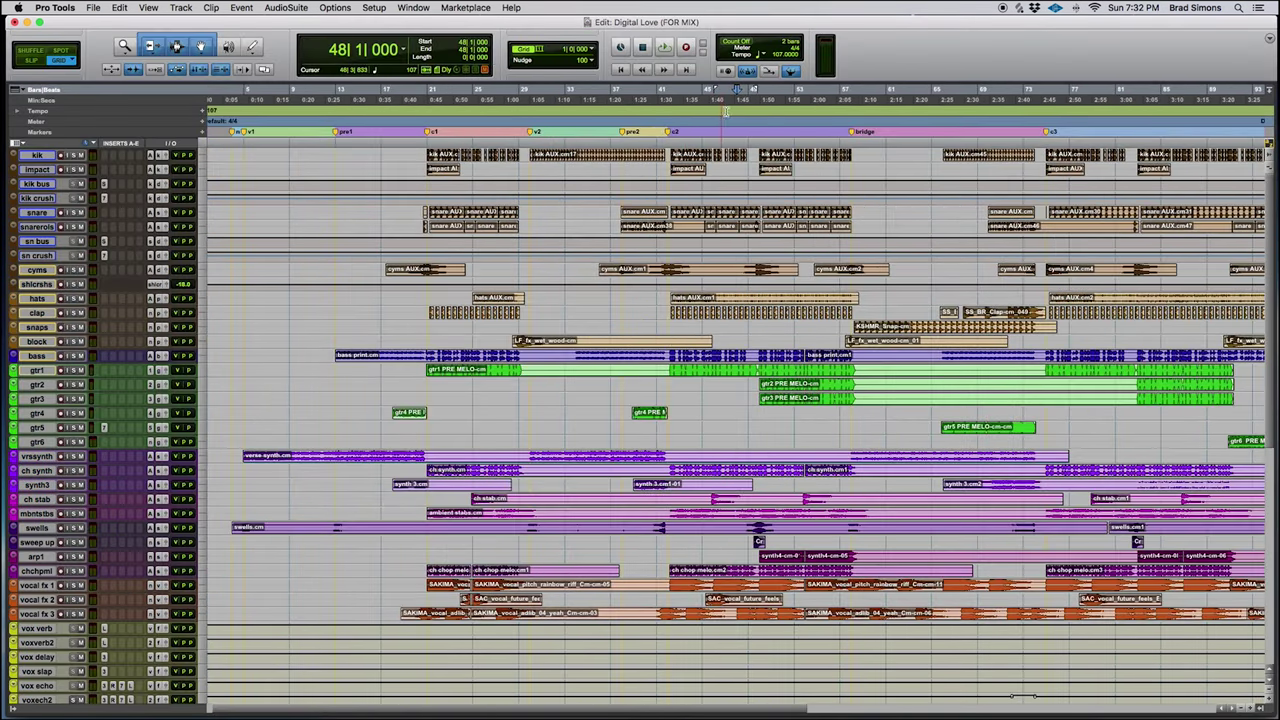
left_click(705, 115)
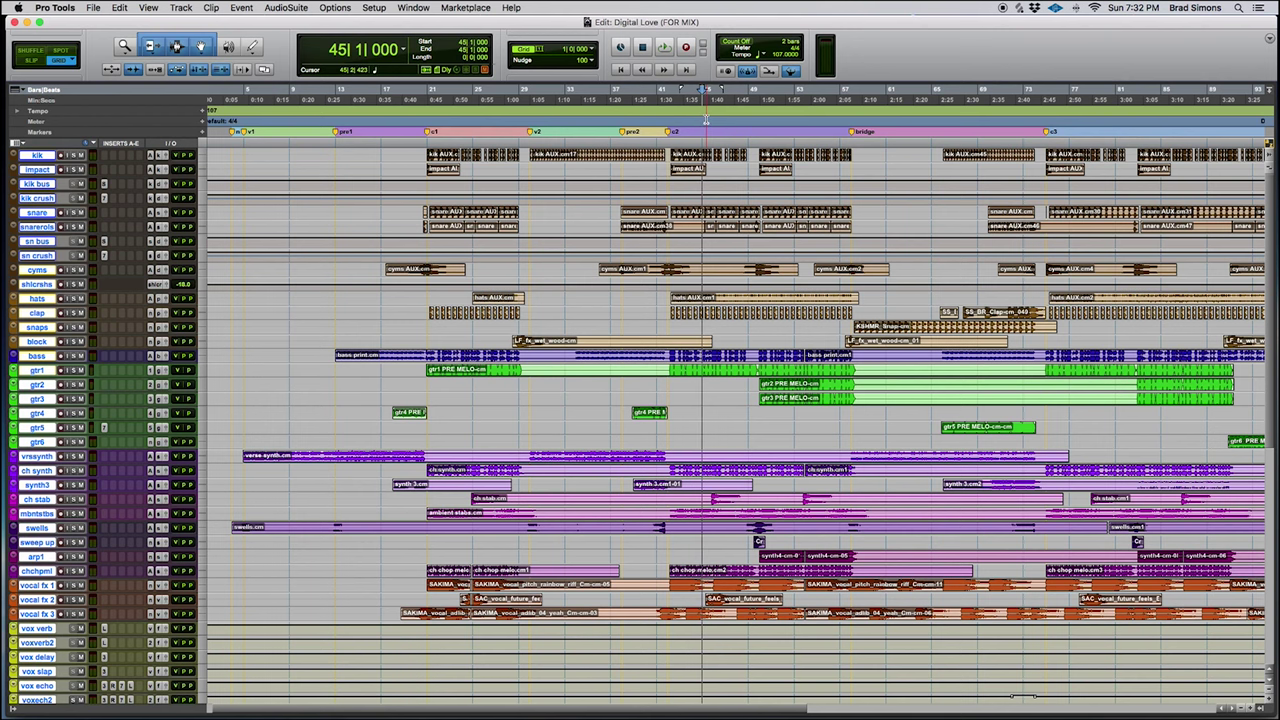
key("super+equal")
key("space")
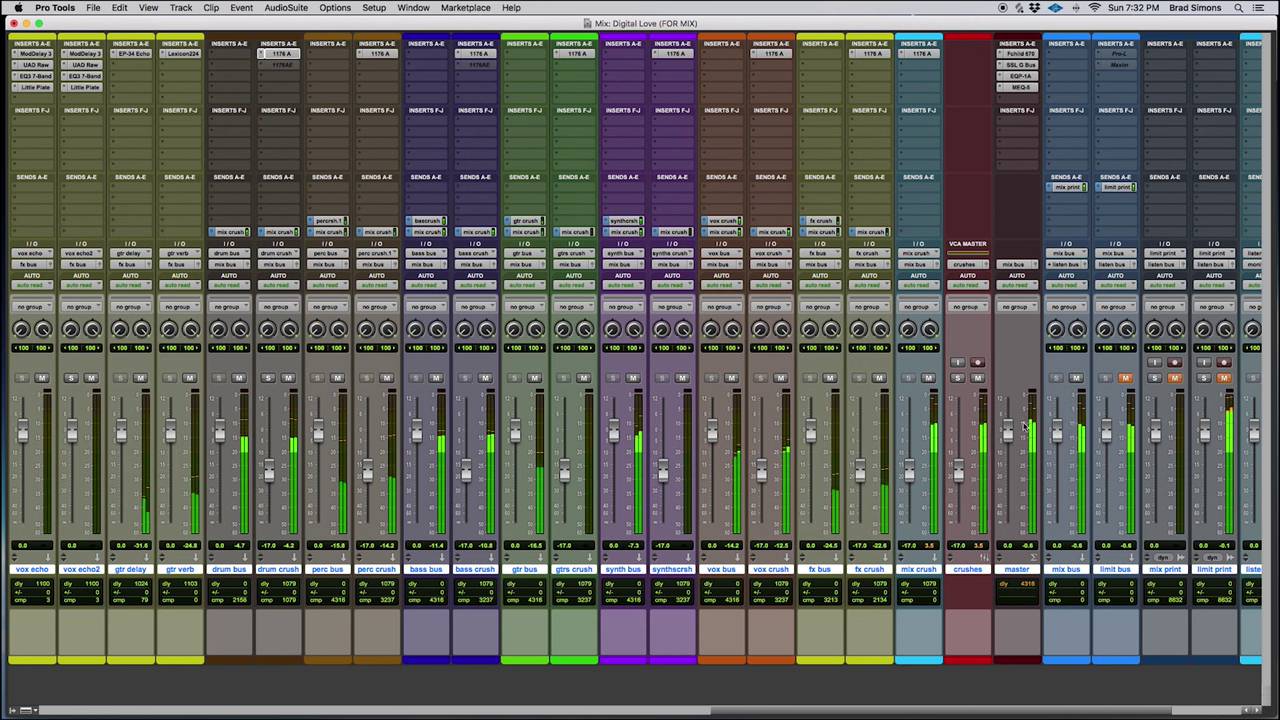
- Mute and unmute the crushes VCA, then lower the mix crush fader to -18.0 dB
left_click(977, 378)
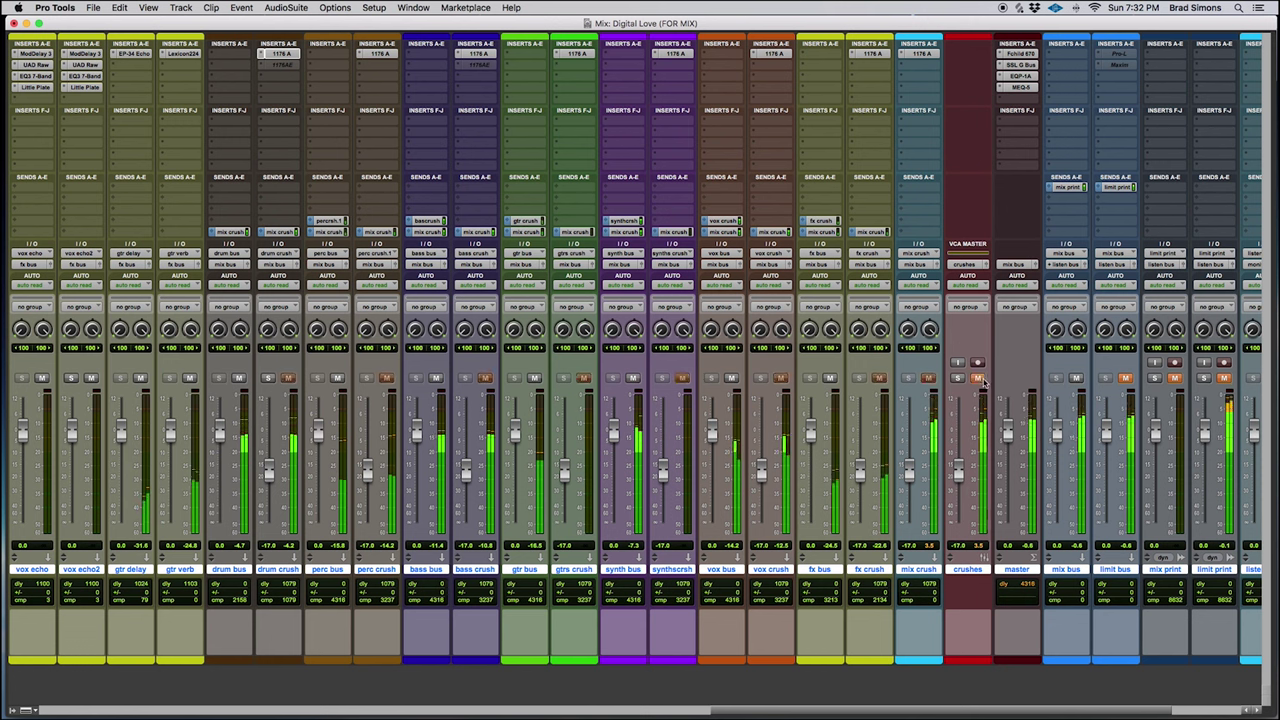
left_click(977, 378)
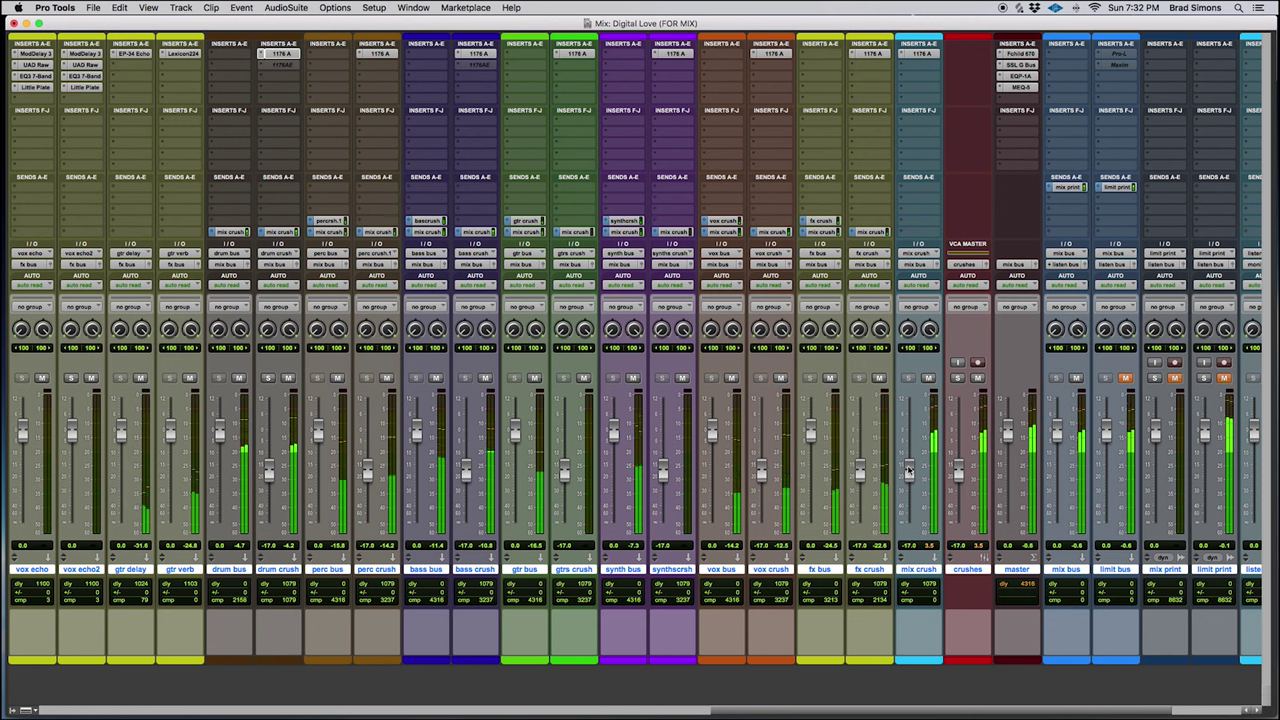
left_click_drag(908, 470, 905, 493)
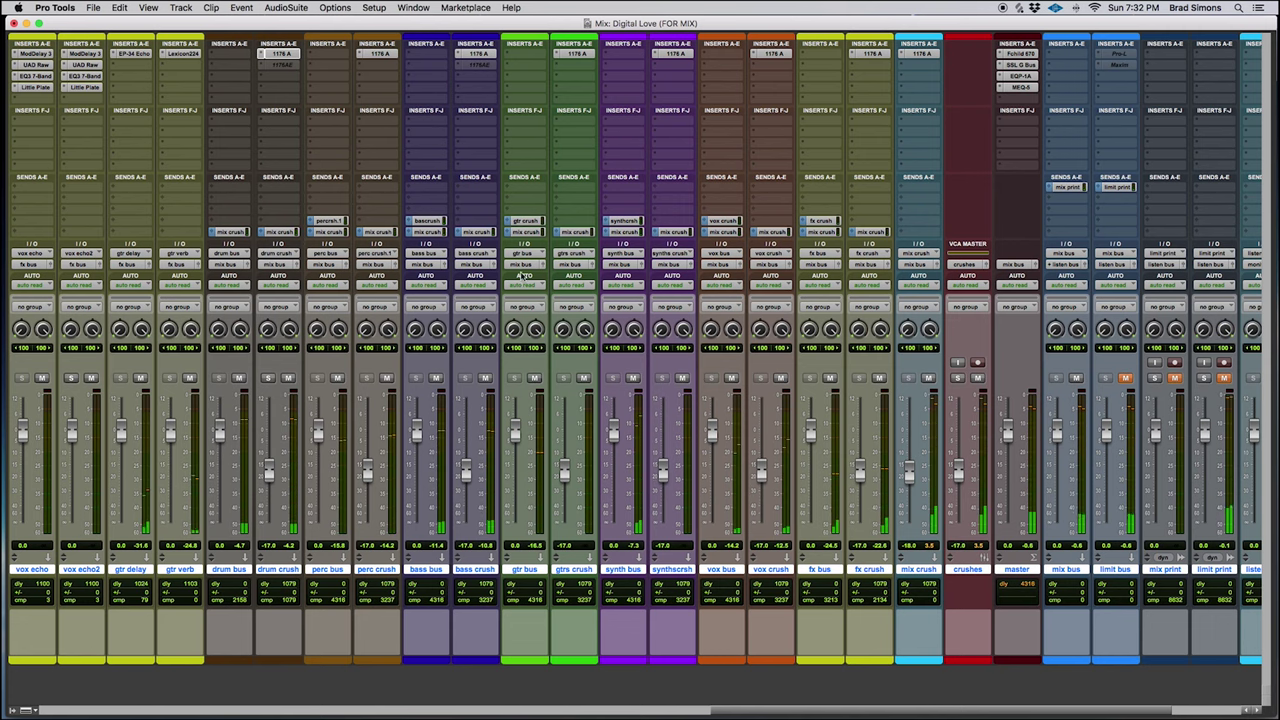
left_click(508, 226, "ctrl+super")
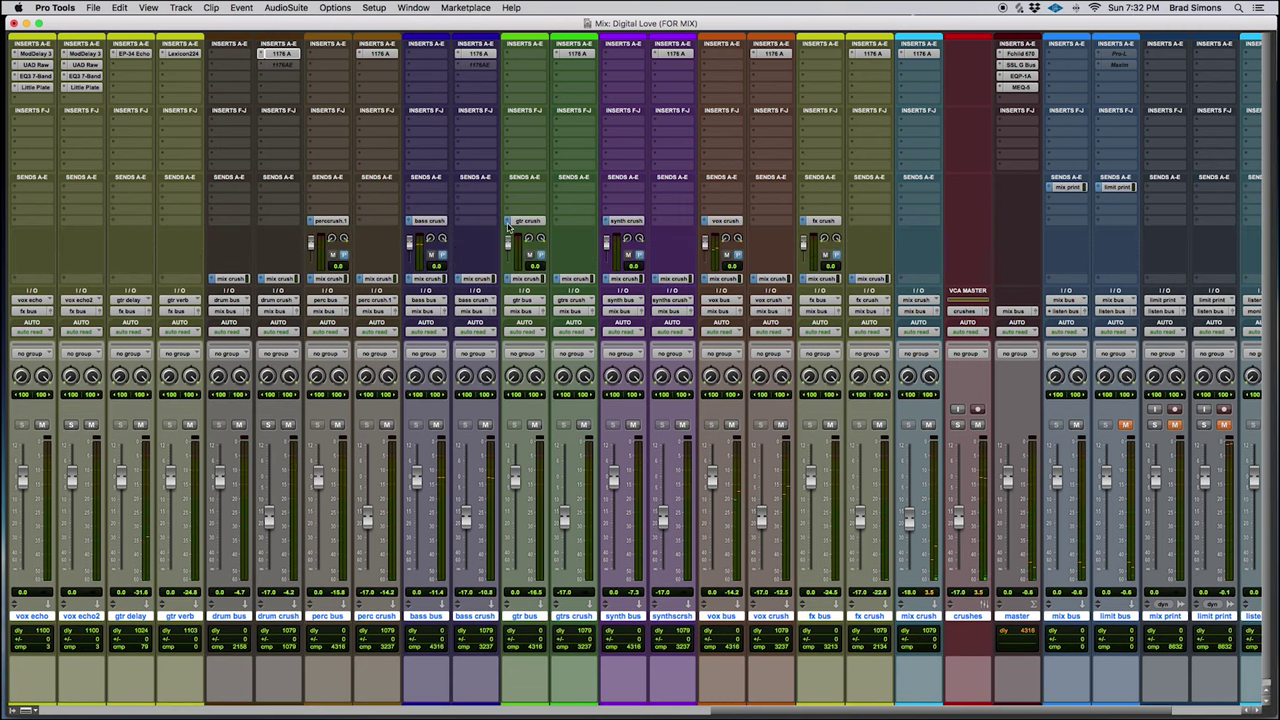
left_click(575, 302)
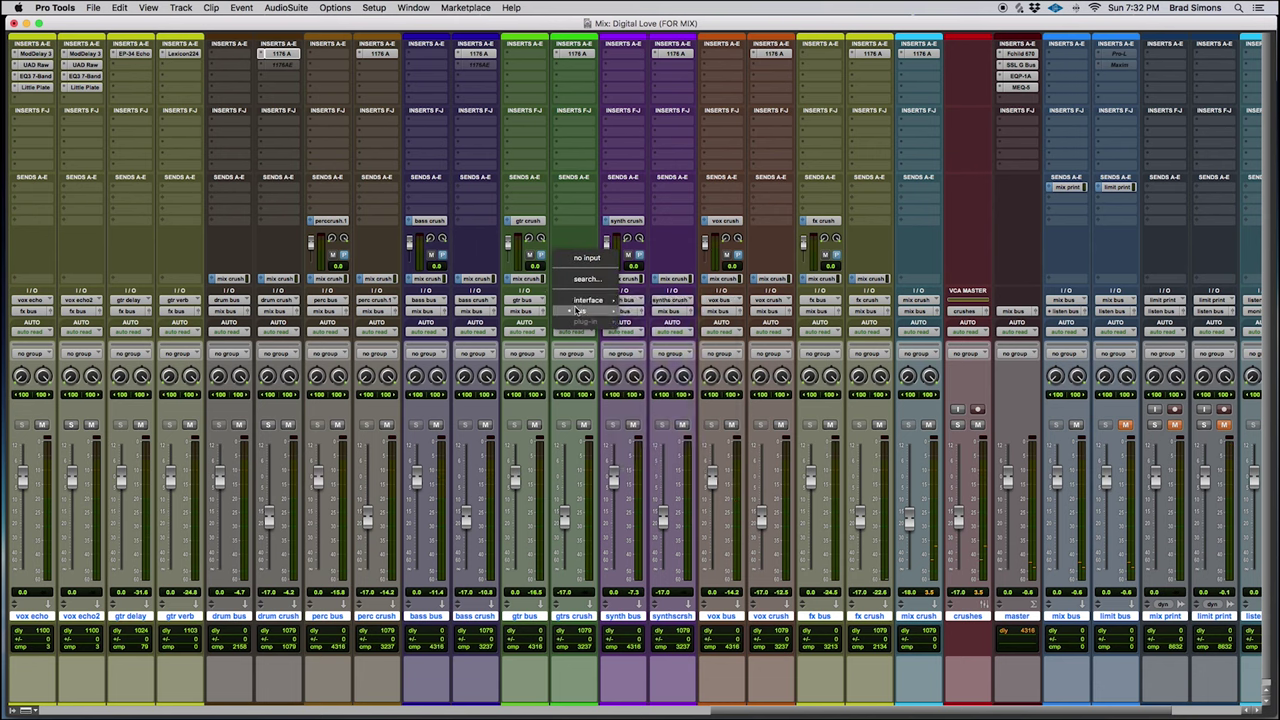
mouse_move(576, 312)
left_click(541, 392)
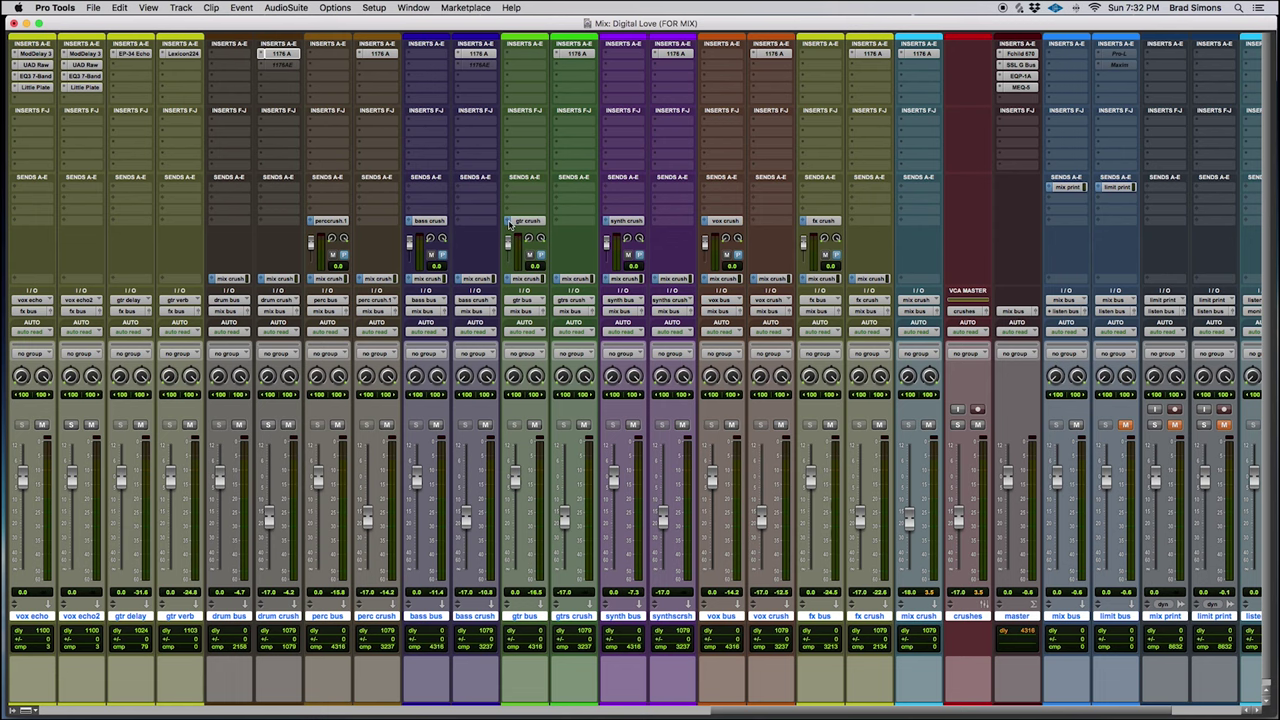
left_click(510, 222)
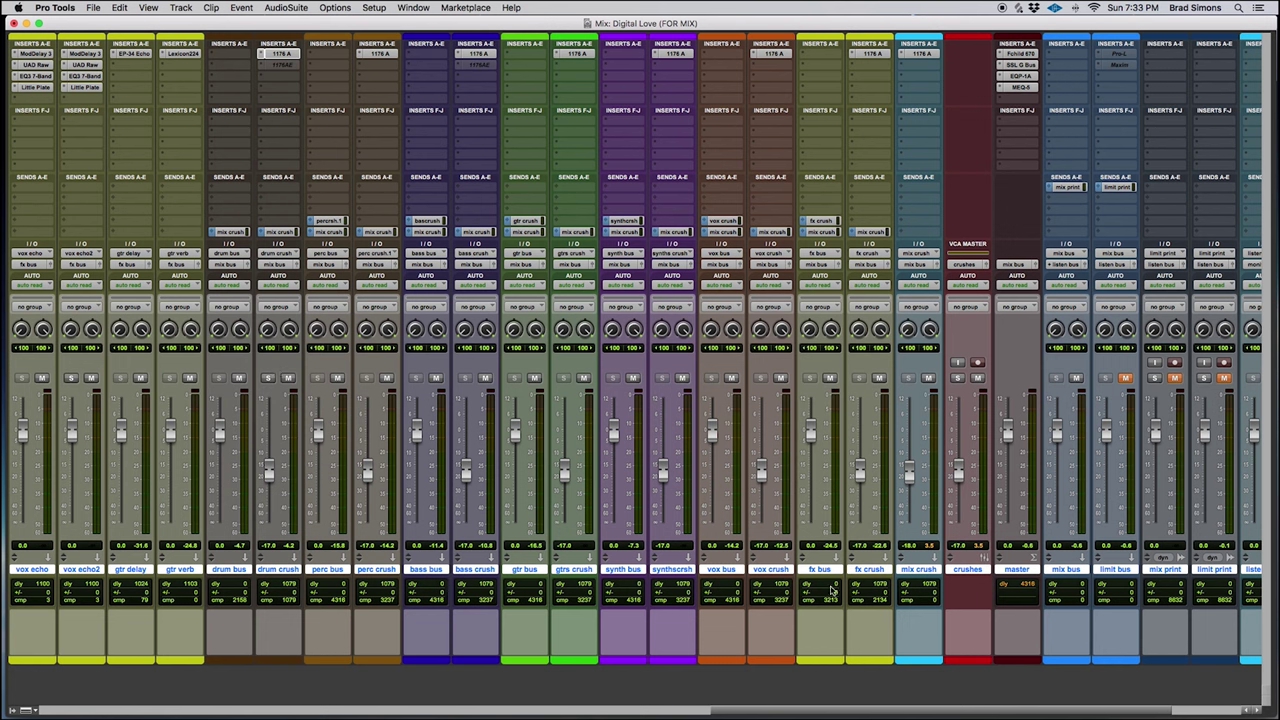
scroll(1035, 492, "left", 15)
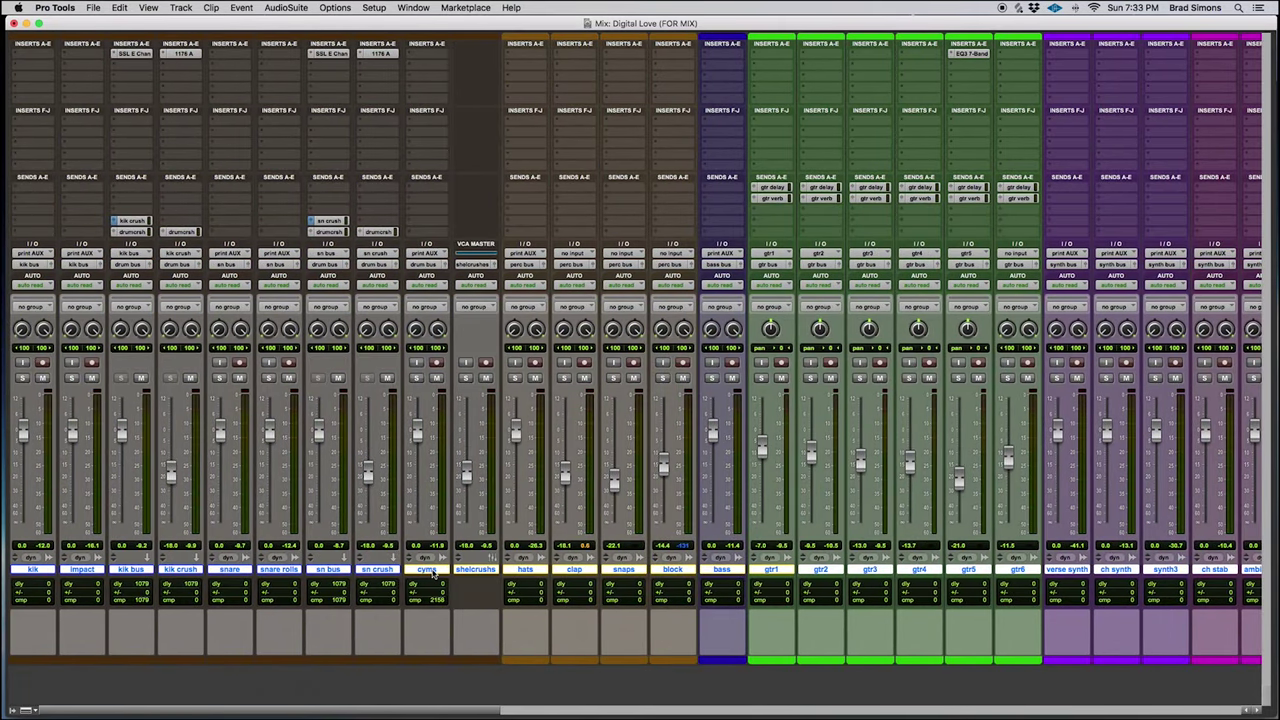
scroll(612, 511, "right", 15)
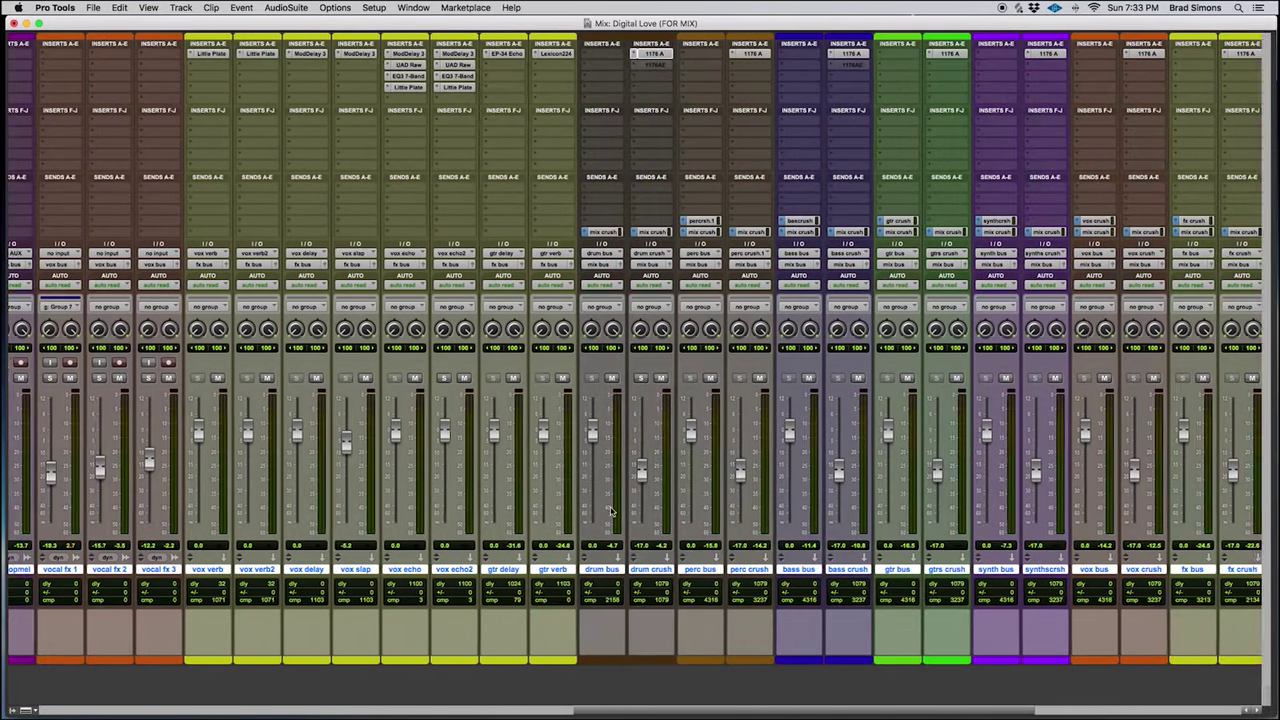
scroll(750, 498, "right", 5)
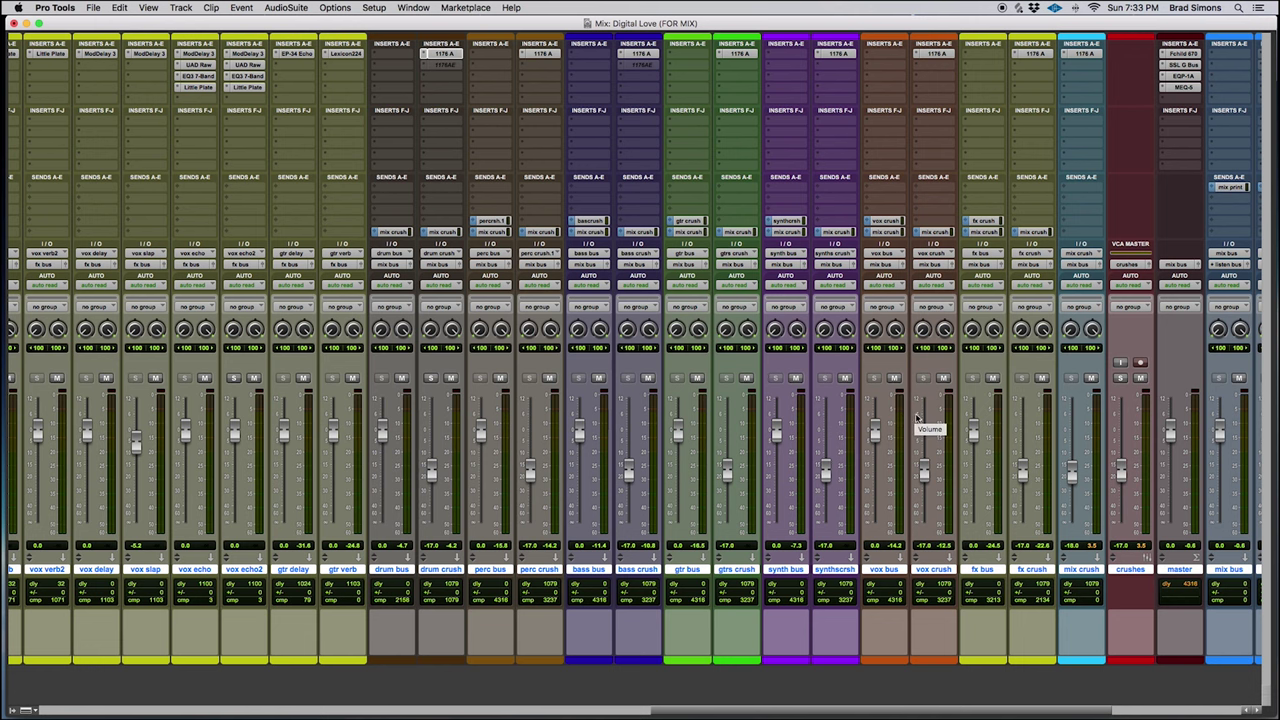
scroll(917, 420, "right", 10)
scroll(928, 411, "left", 20)
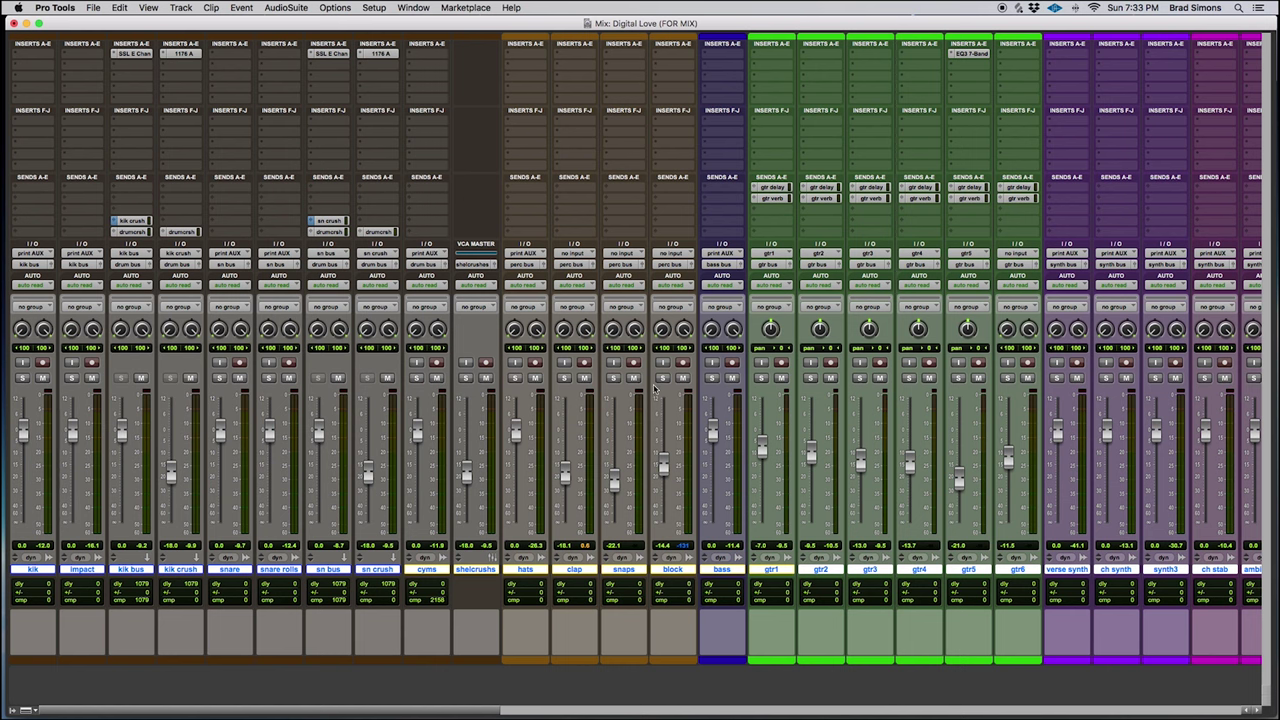
scroll(698, 366, "right", 2)
scroll(697, 366, "right", 8)
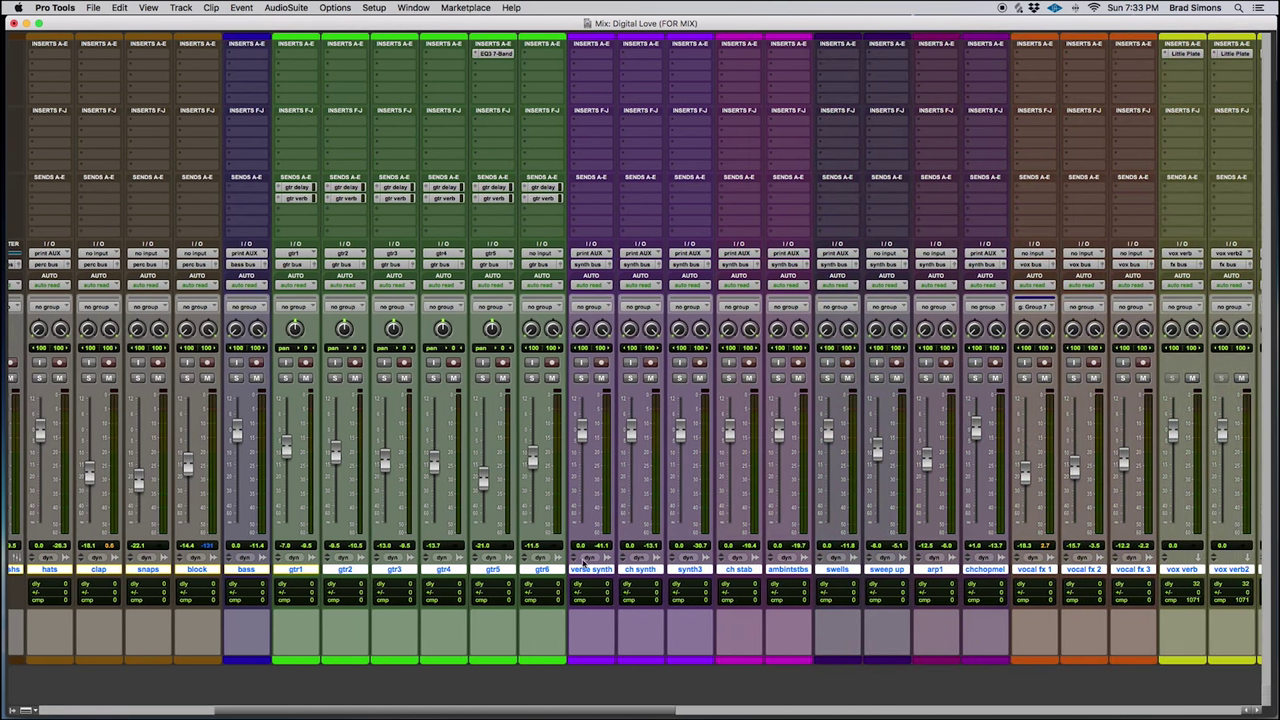
scroll(642, 546, "right", 20)
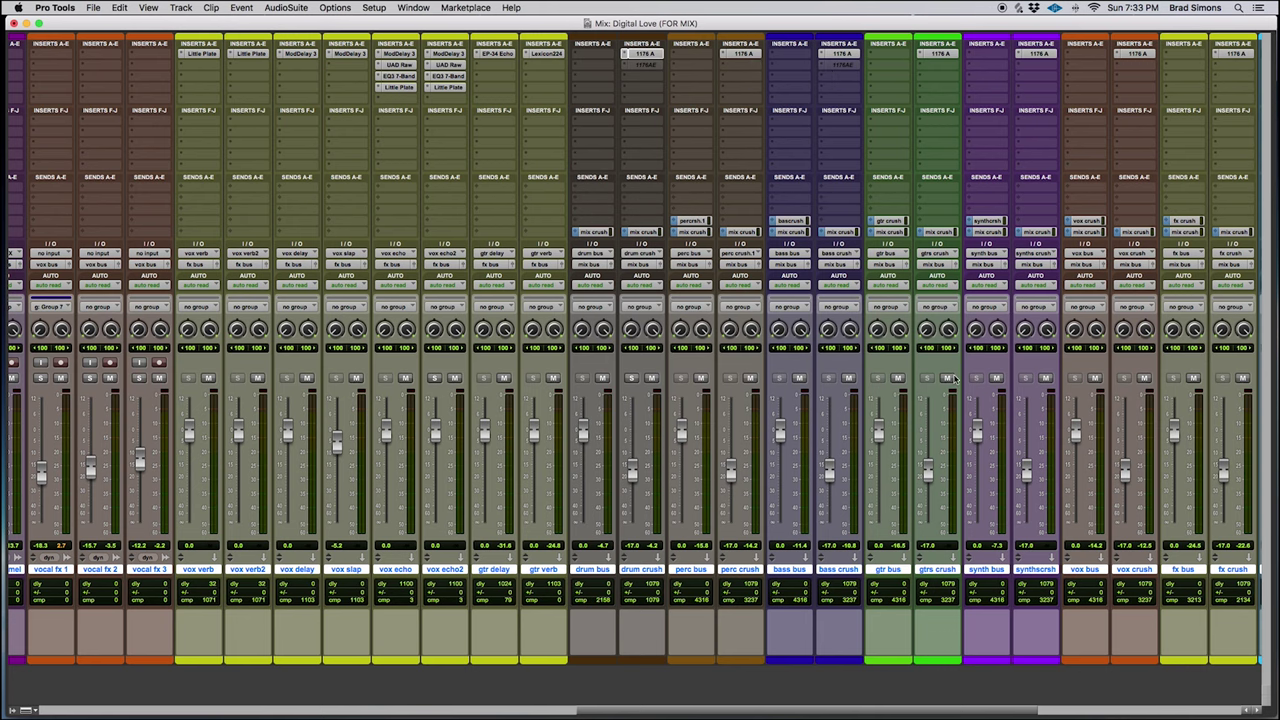
scroll(955, 378, "right", 5)
scroll(958, 380, "right", 7)
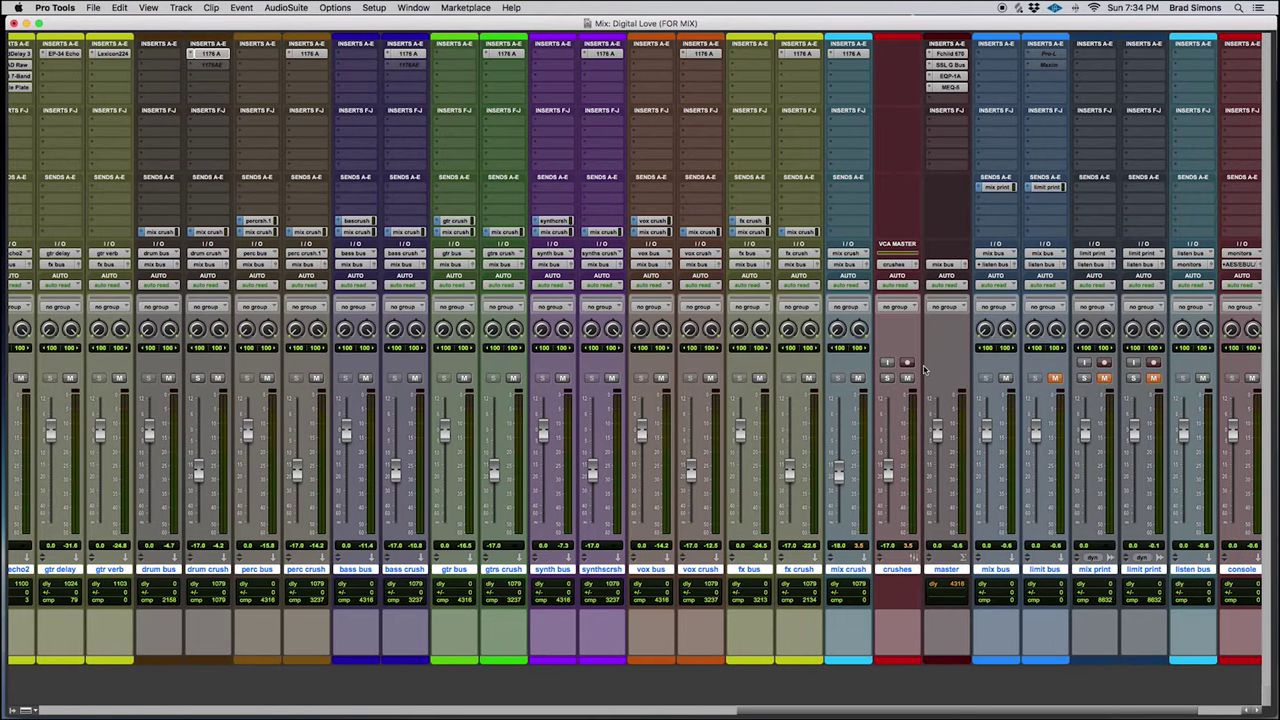
- Zoom out the Edit window timeline and select bars 93 to 110 across gtr1 to gtr3
key("super+equal")
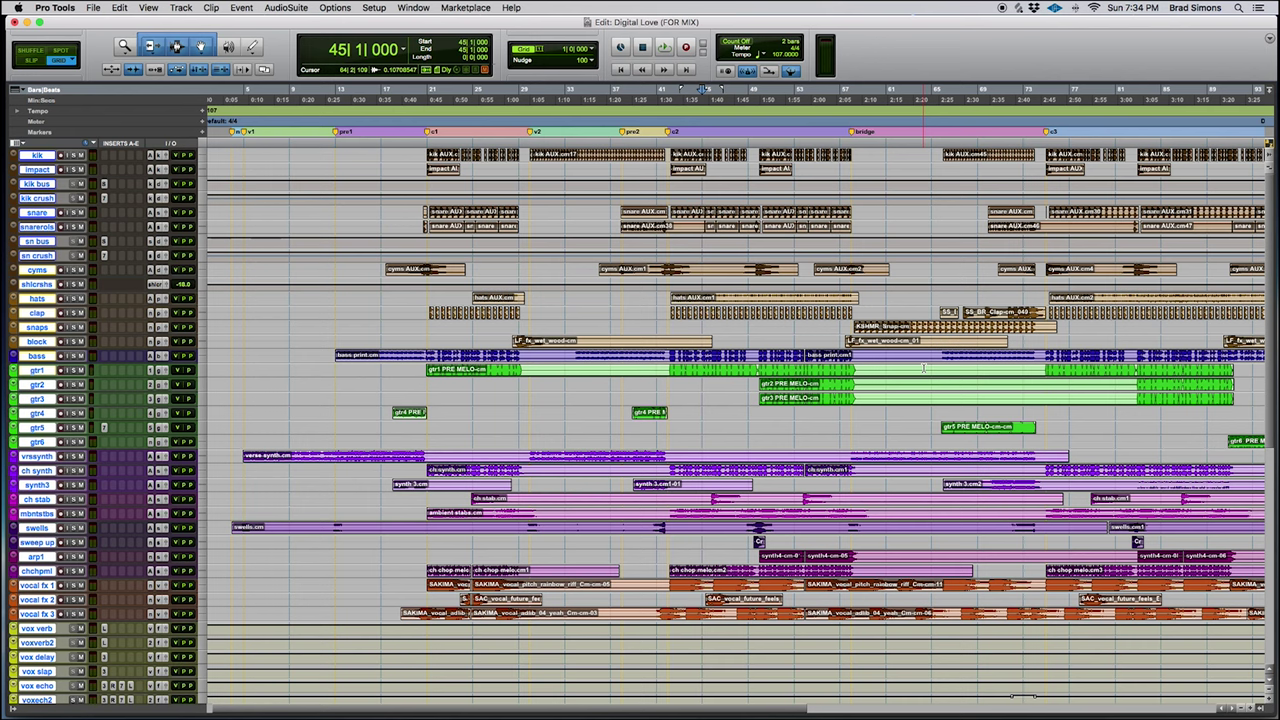
key("super+bracketleft")
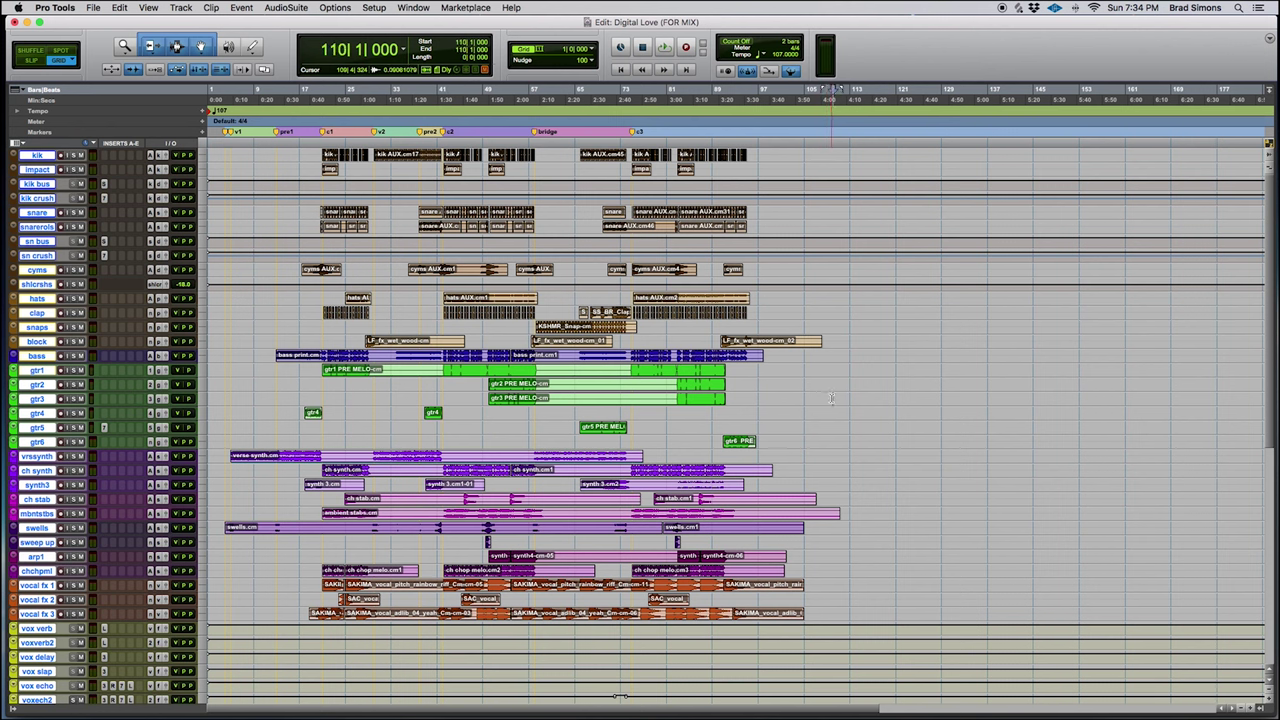
mouse_move(832, 403)
left_mouse_down()
mouse_move(744, 375)
mouse_move(833, 405)
left_mouse_up()
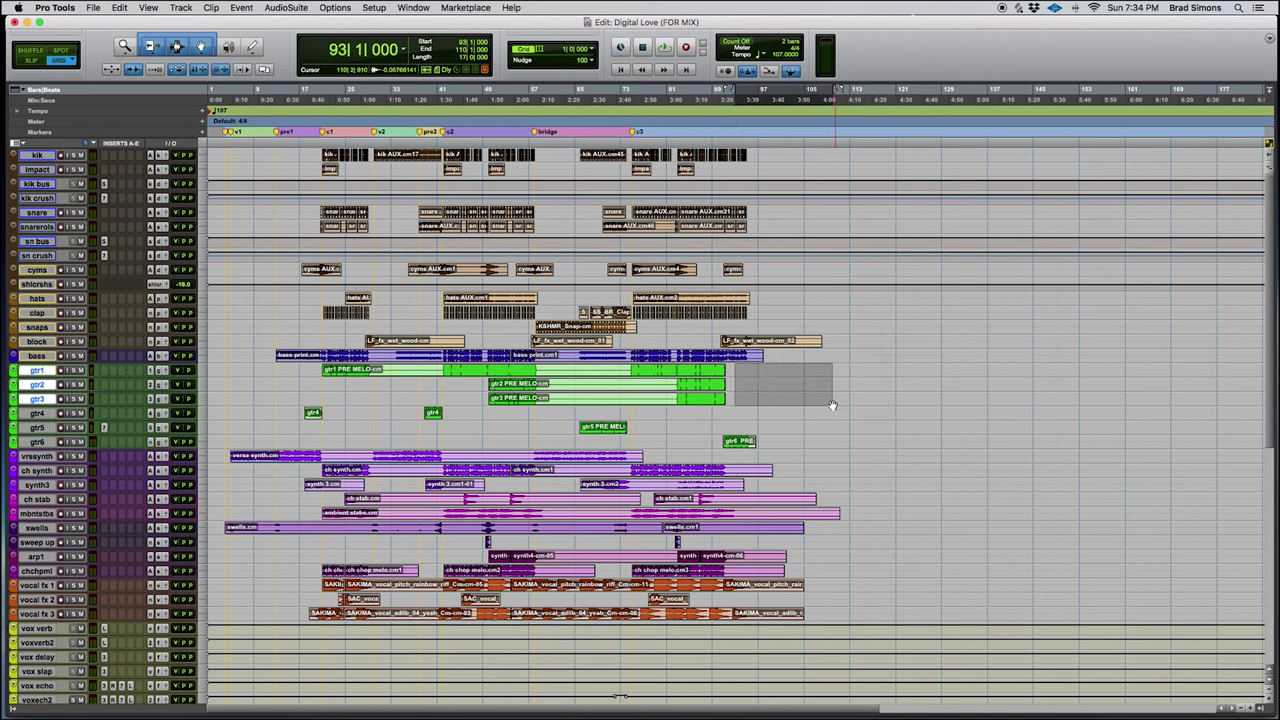